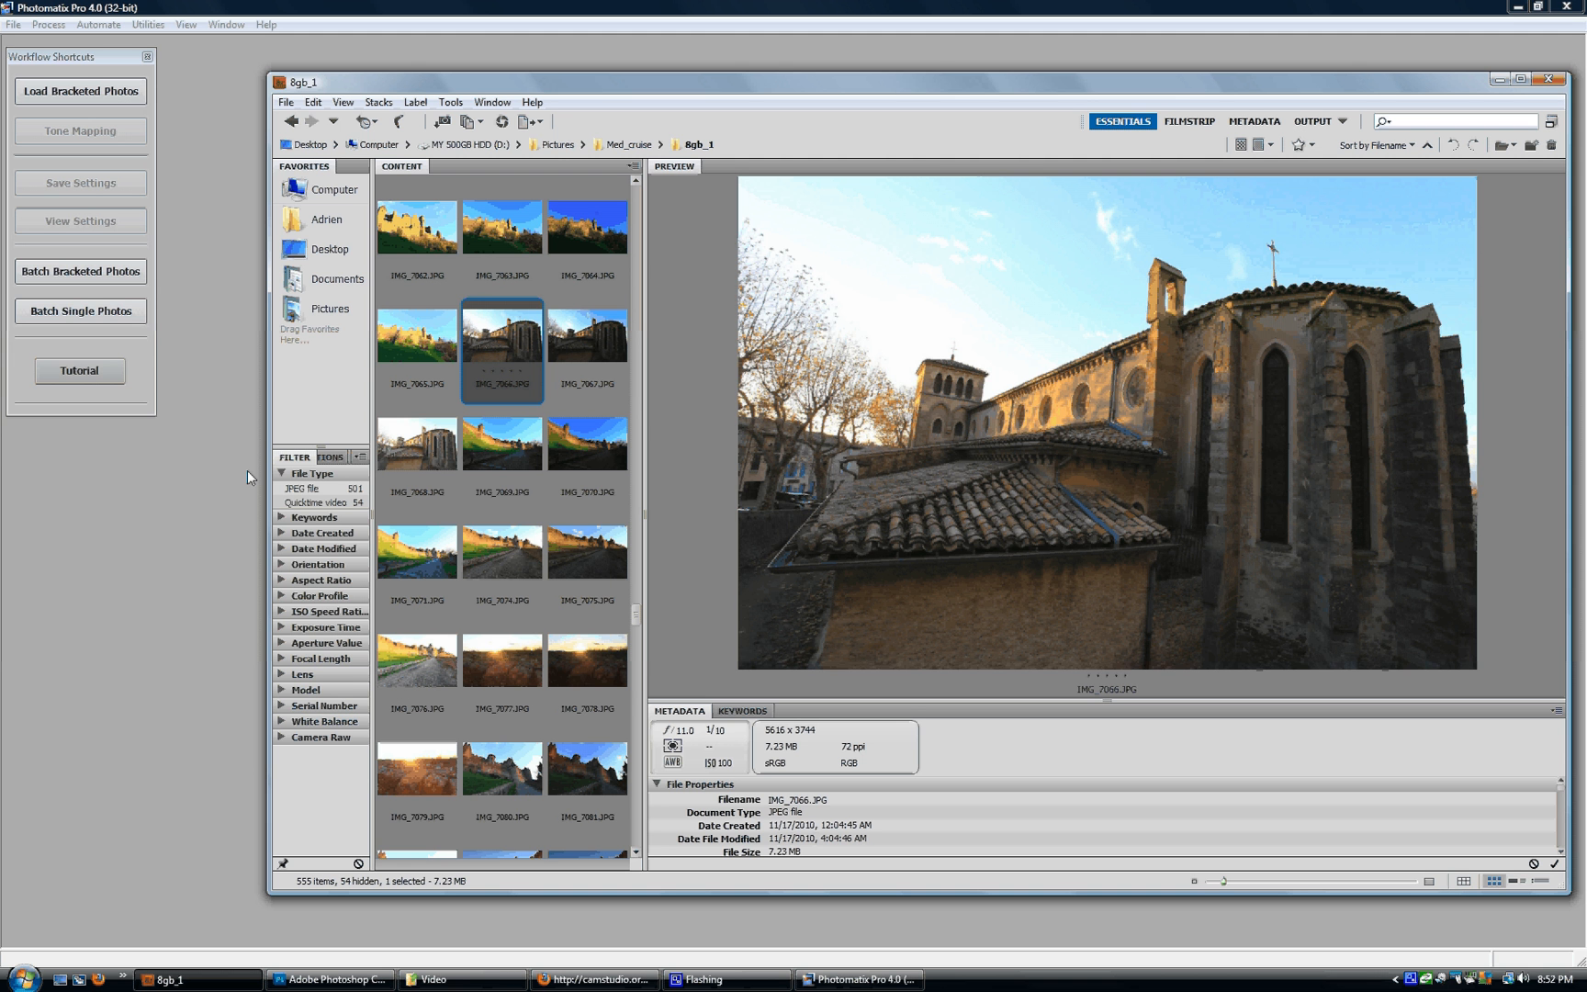
- Compare the bracketed church exposures IMG_7066.JPG, IMG_7067.JPG and IMG_7068.JPG in the preview
{"action": "left_click", "coordinate": [585, 346]}
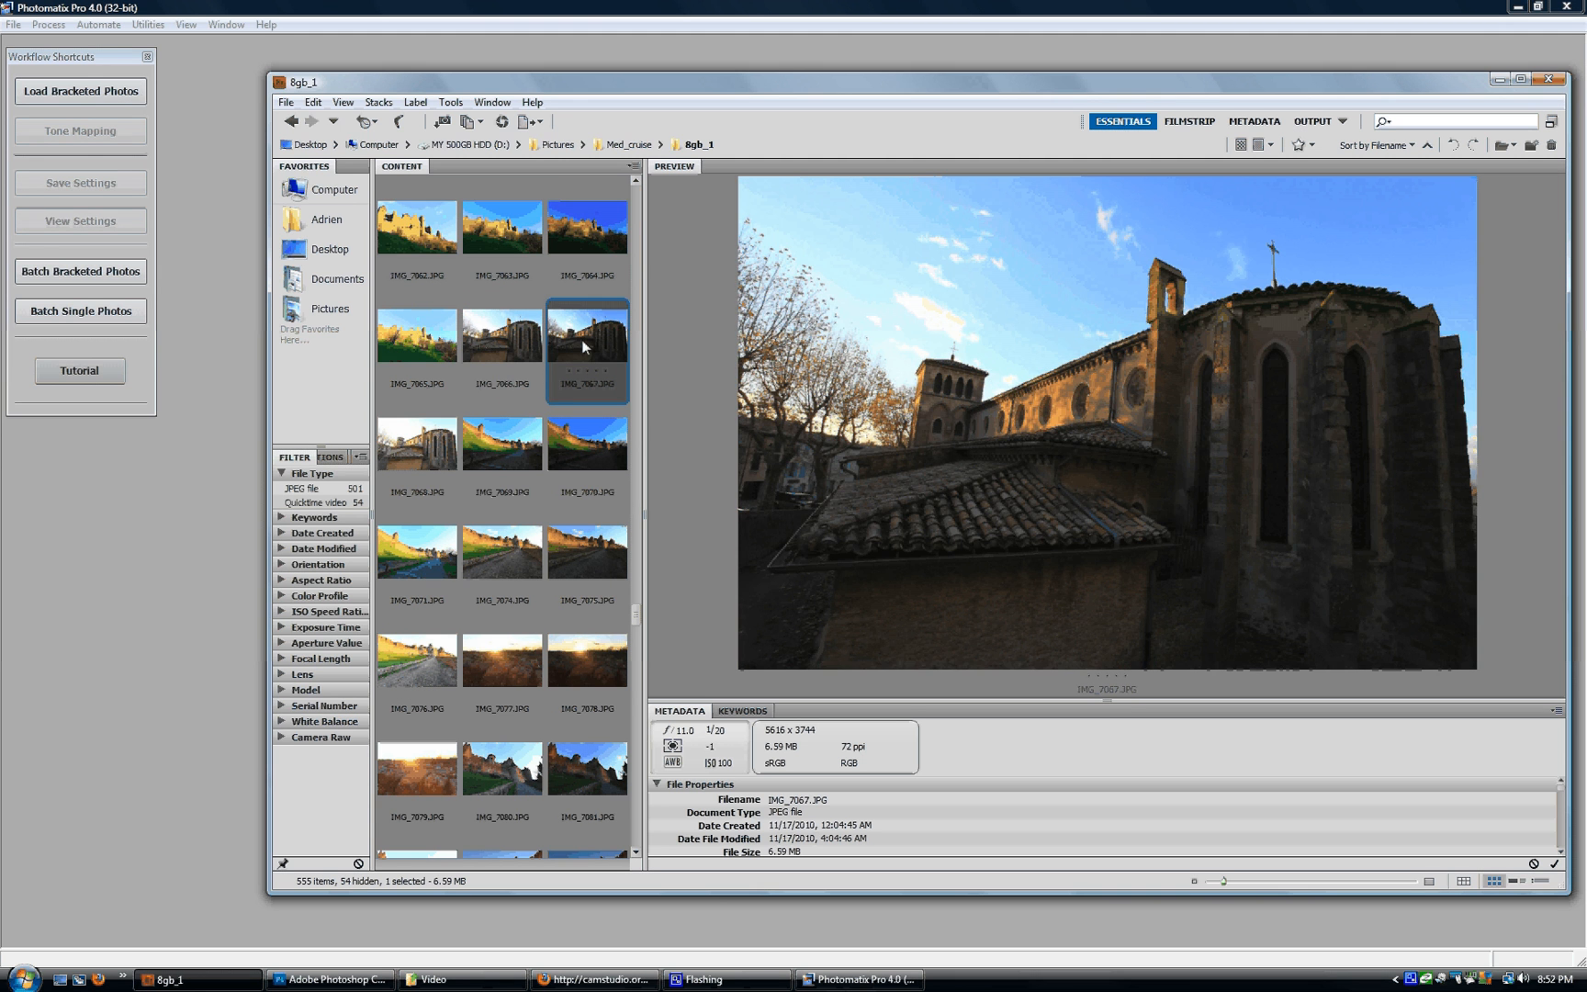
{"action": "left_click", "coordinate": [495, 340]}
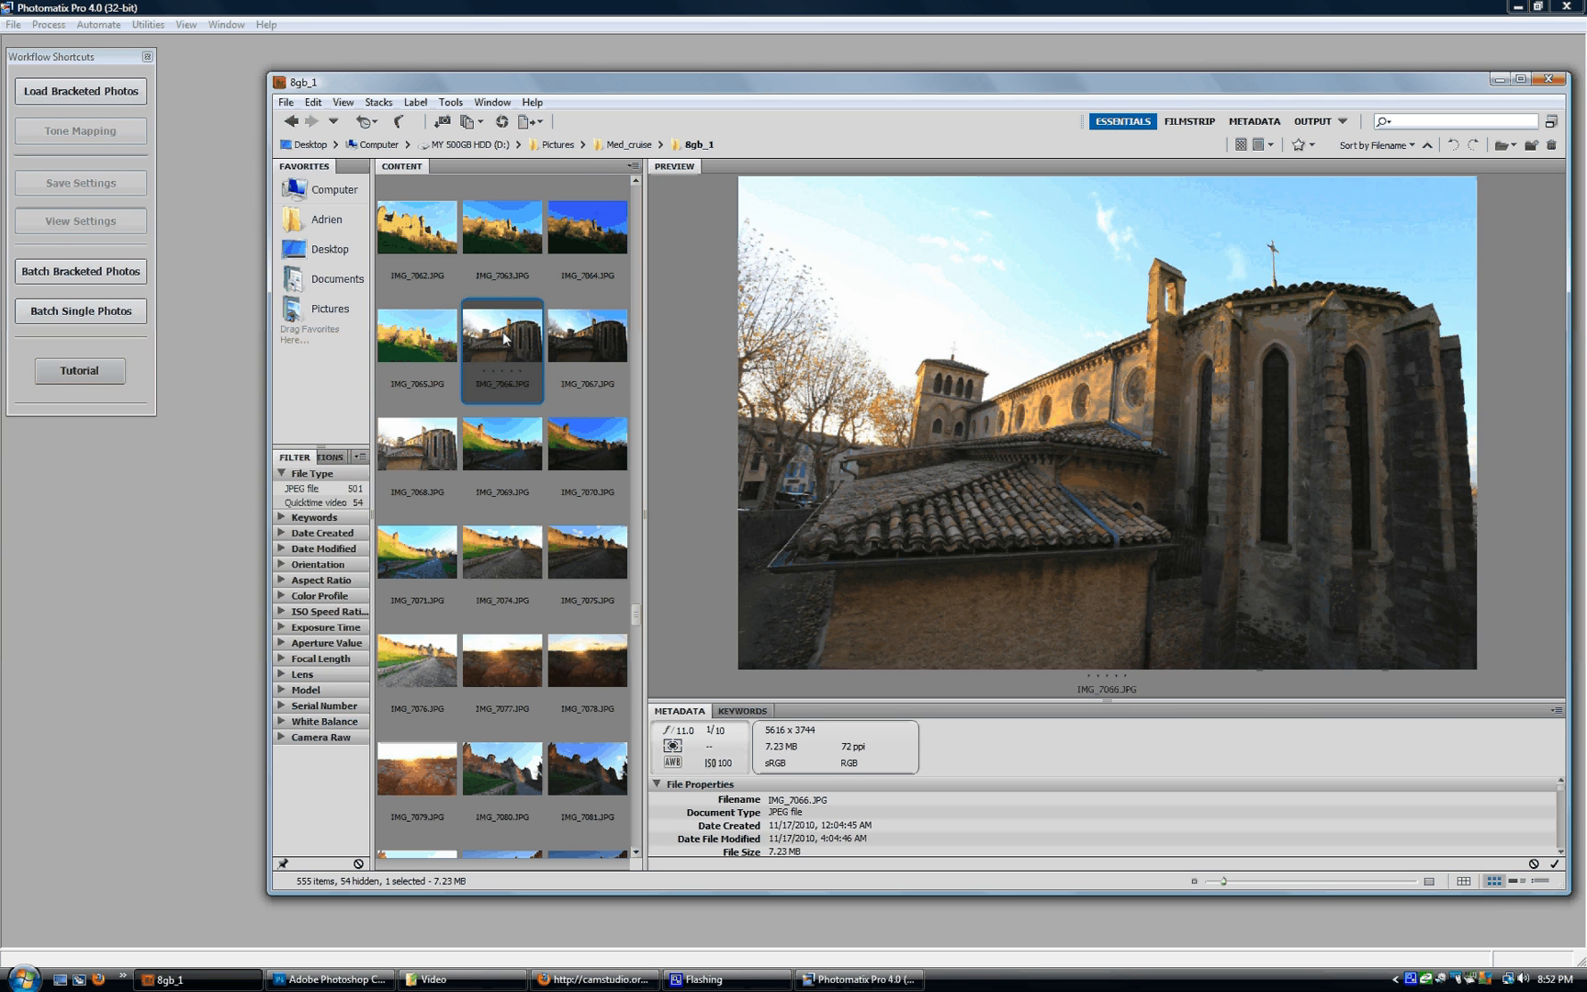
{"action": "left_click", "coordinate": [428, 439]}
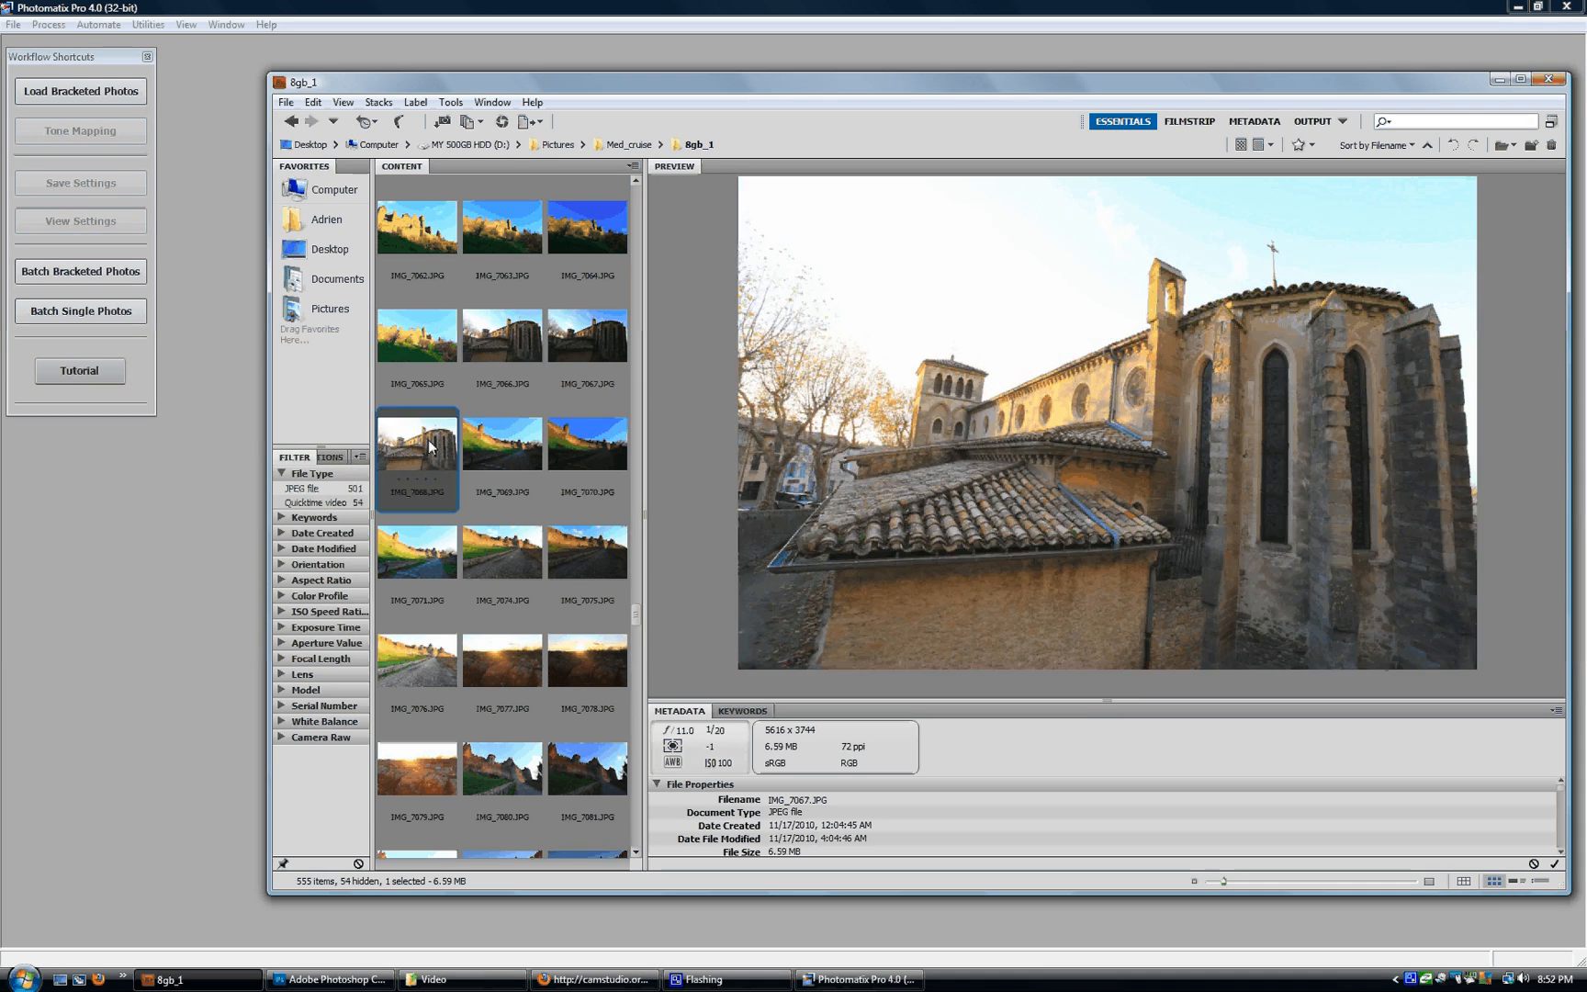
{"action": "left_click", "coordinate": [573, 343]}
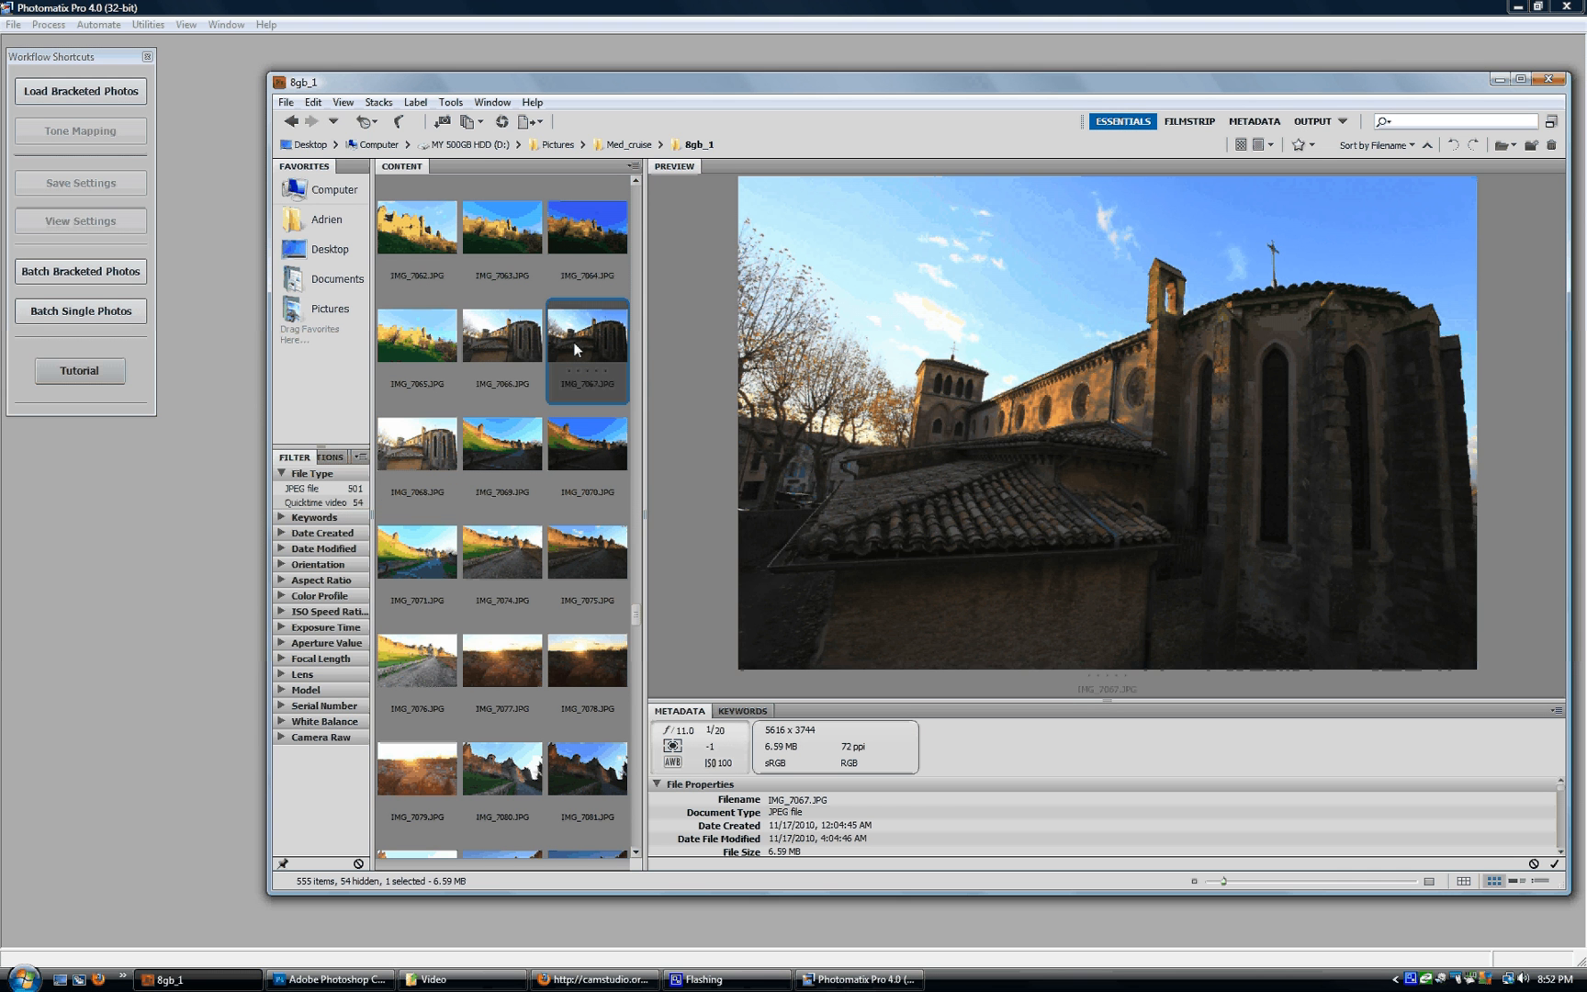
{"action": "left_click", "coordinate": [514, 349]}
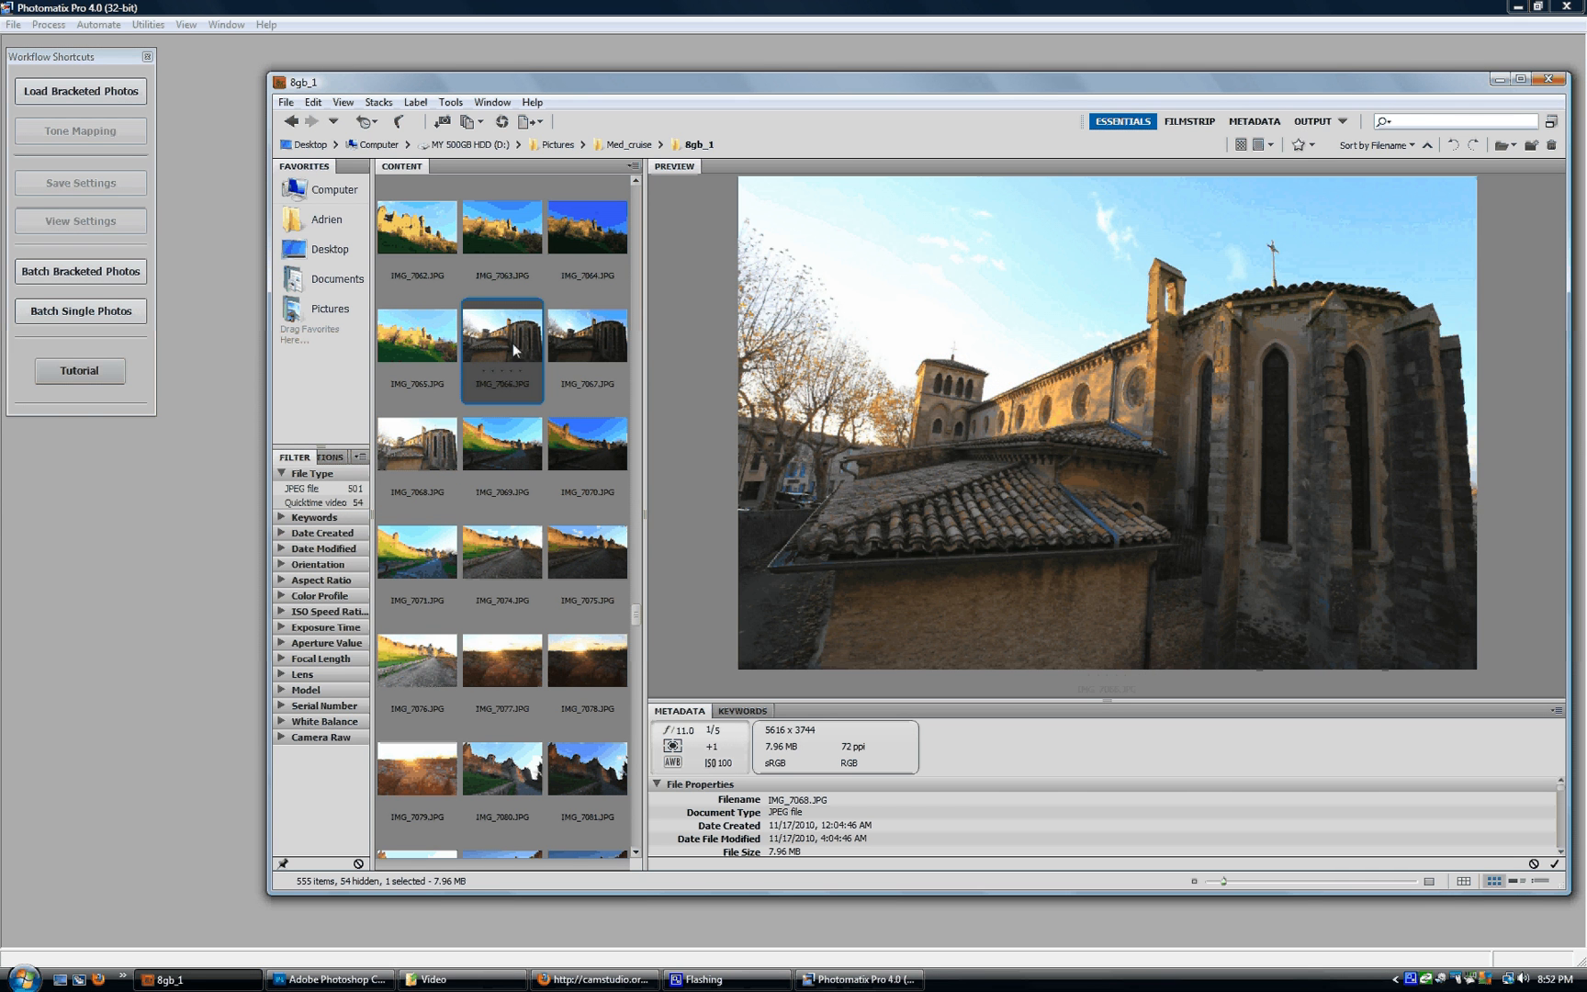
{"action": "left_click", "coordinate": [581, 337]}
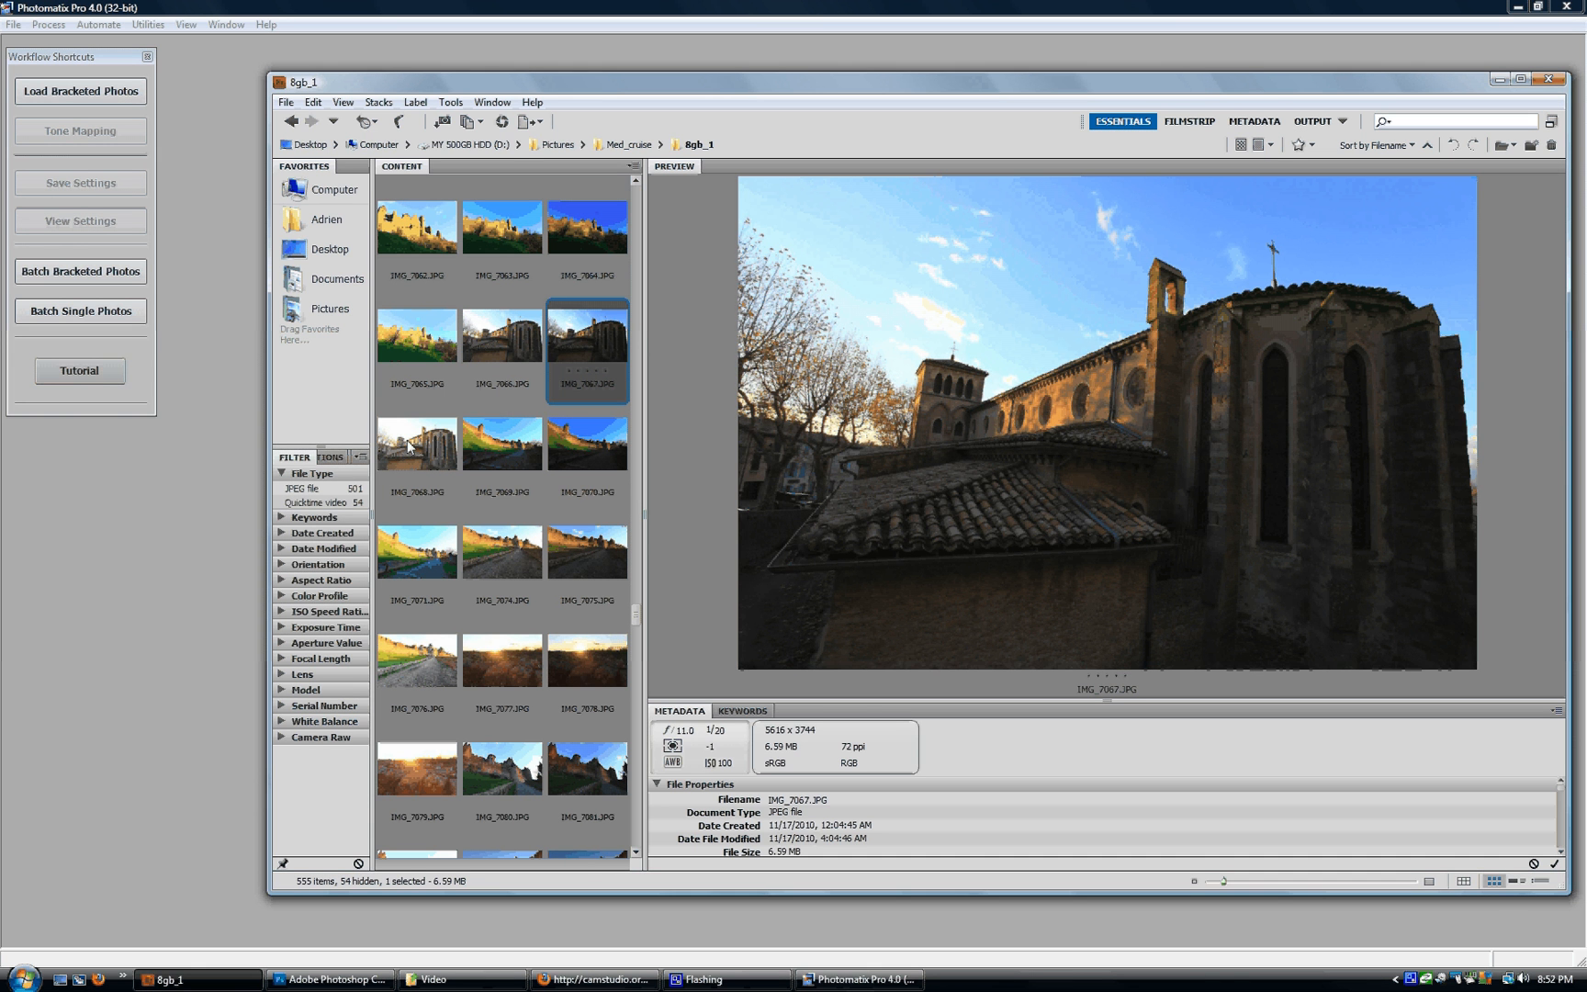
{"action": "left_click", "coordinate": [497, 344]}
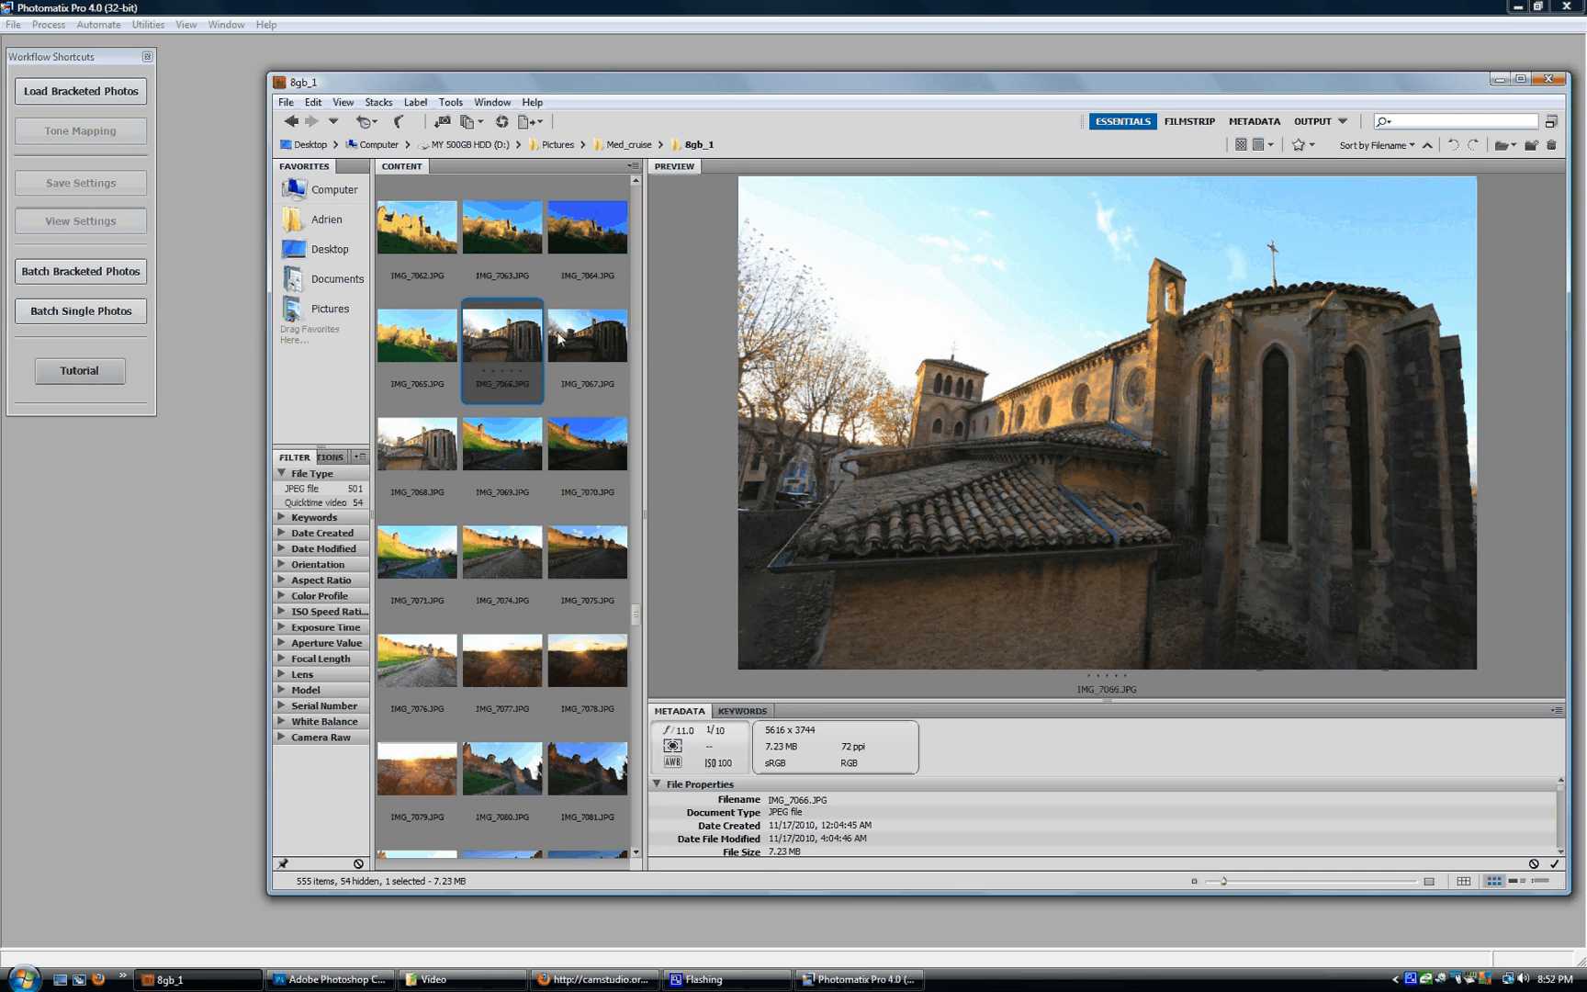
{"action": "left_click", "coordinate": [619, 335]}
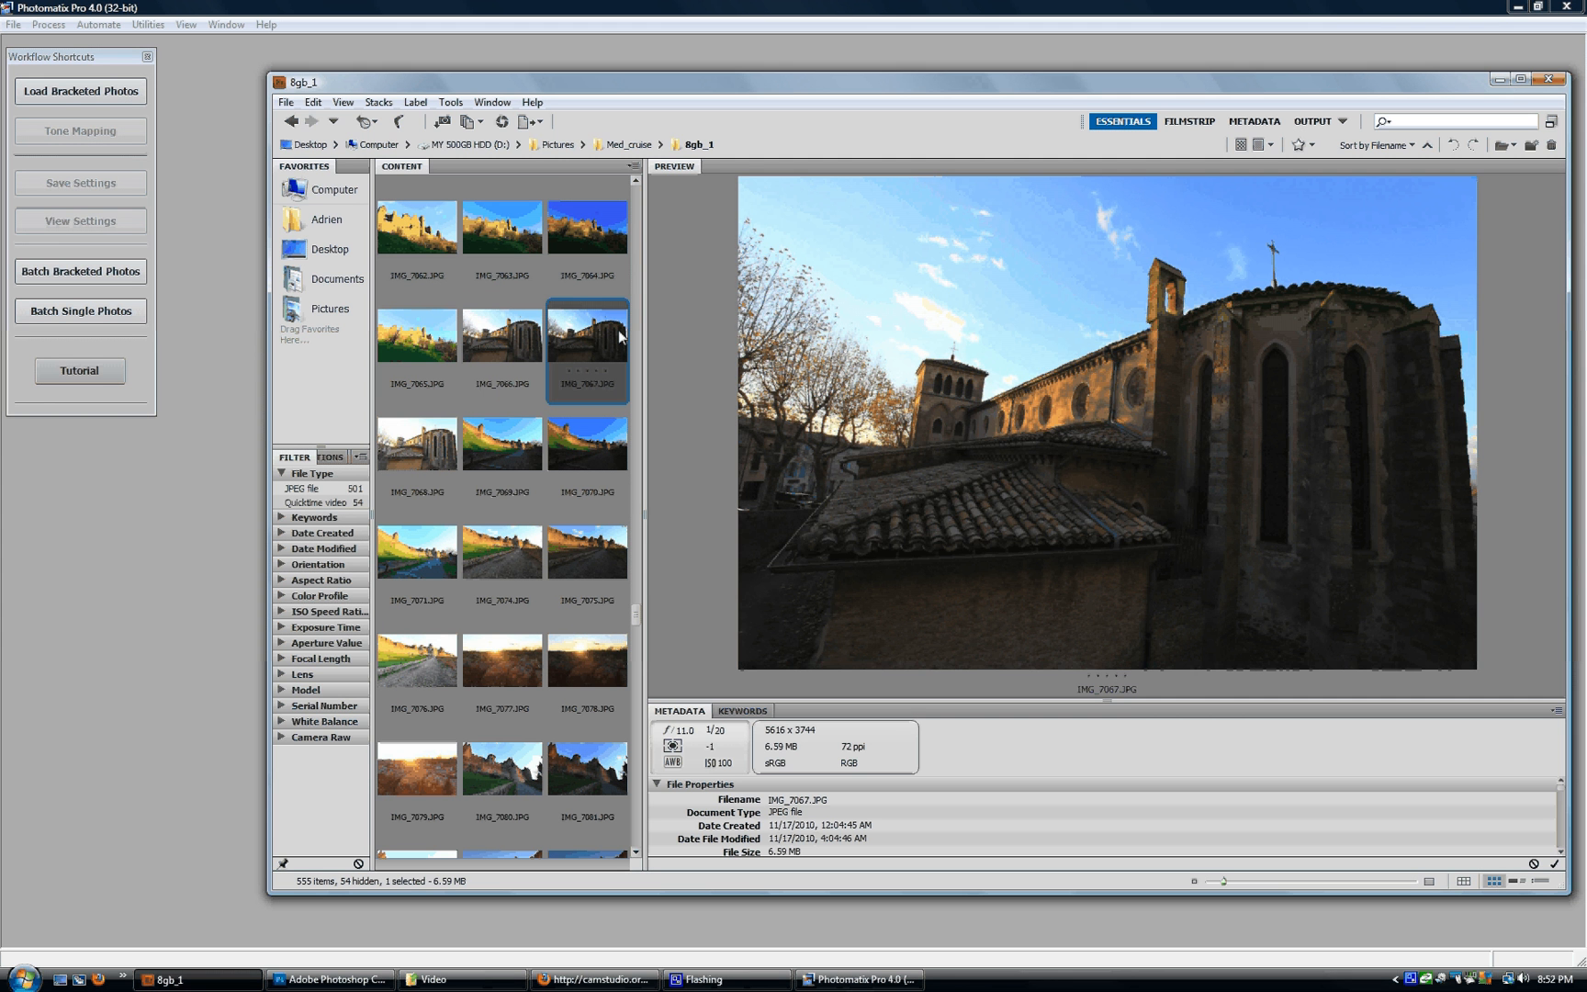
{"action": "left_click", "coordinate": [411, 449]}
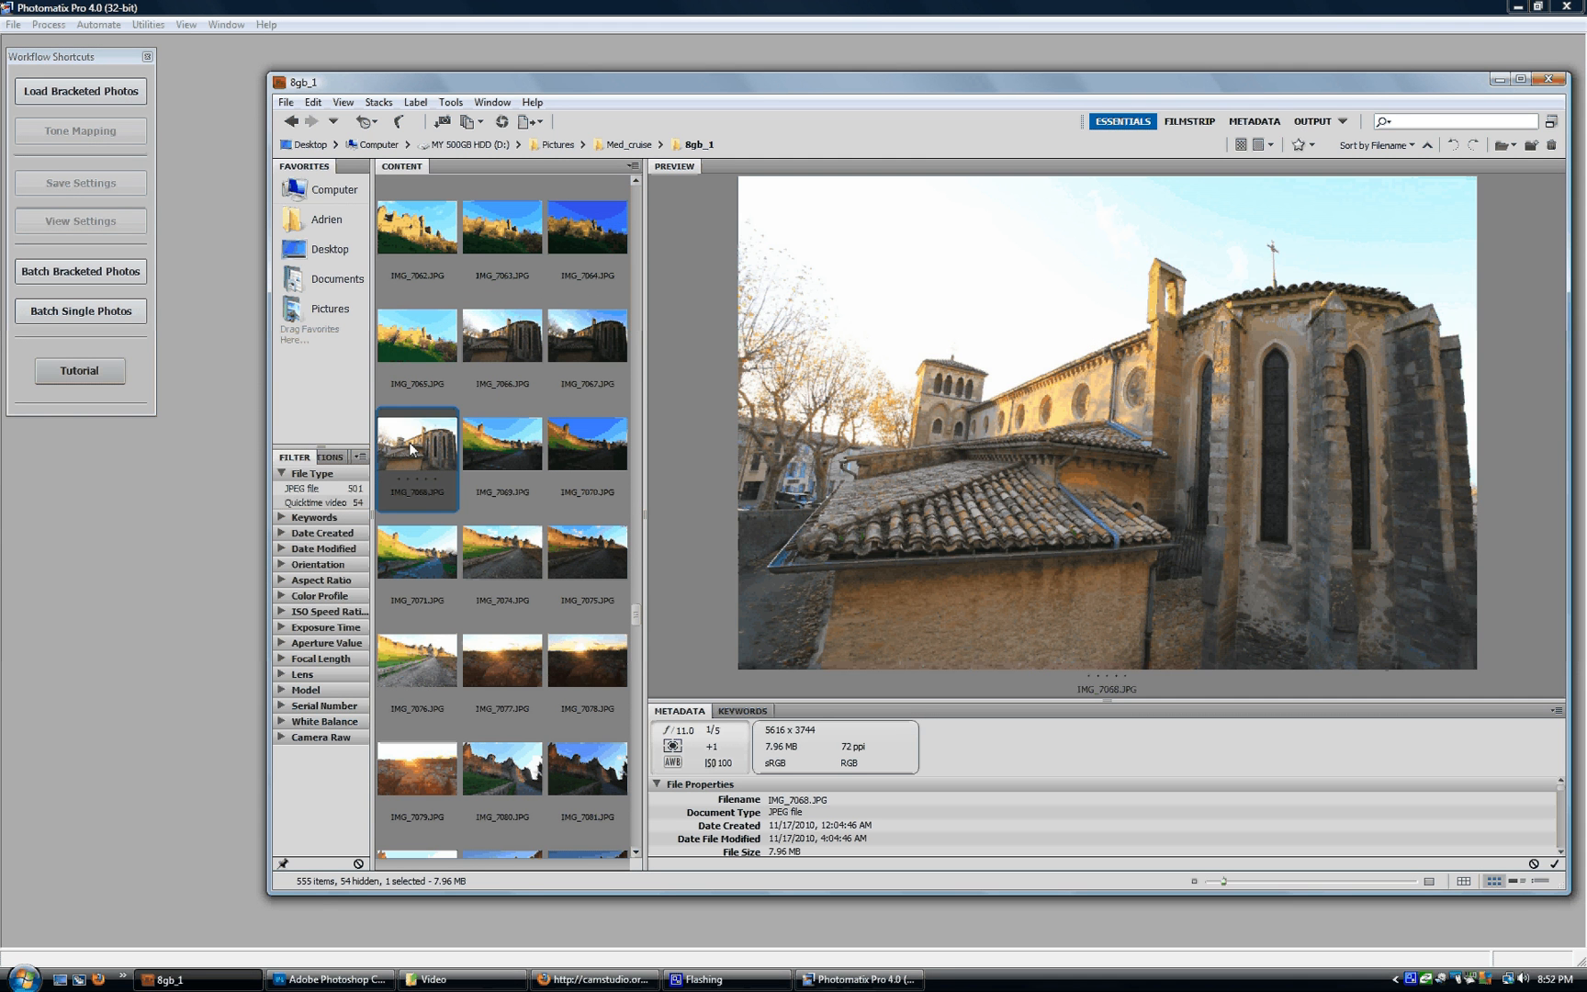
{"action": "left_click", "coordinate": [502, 339]}
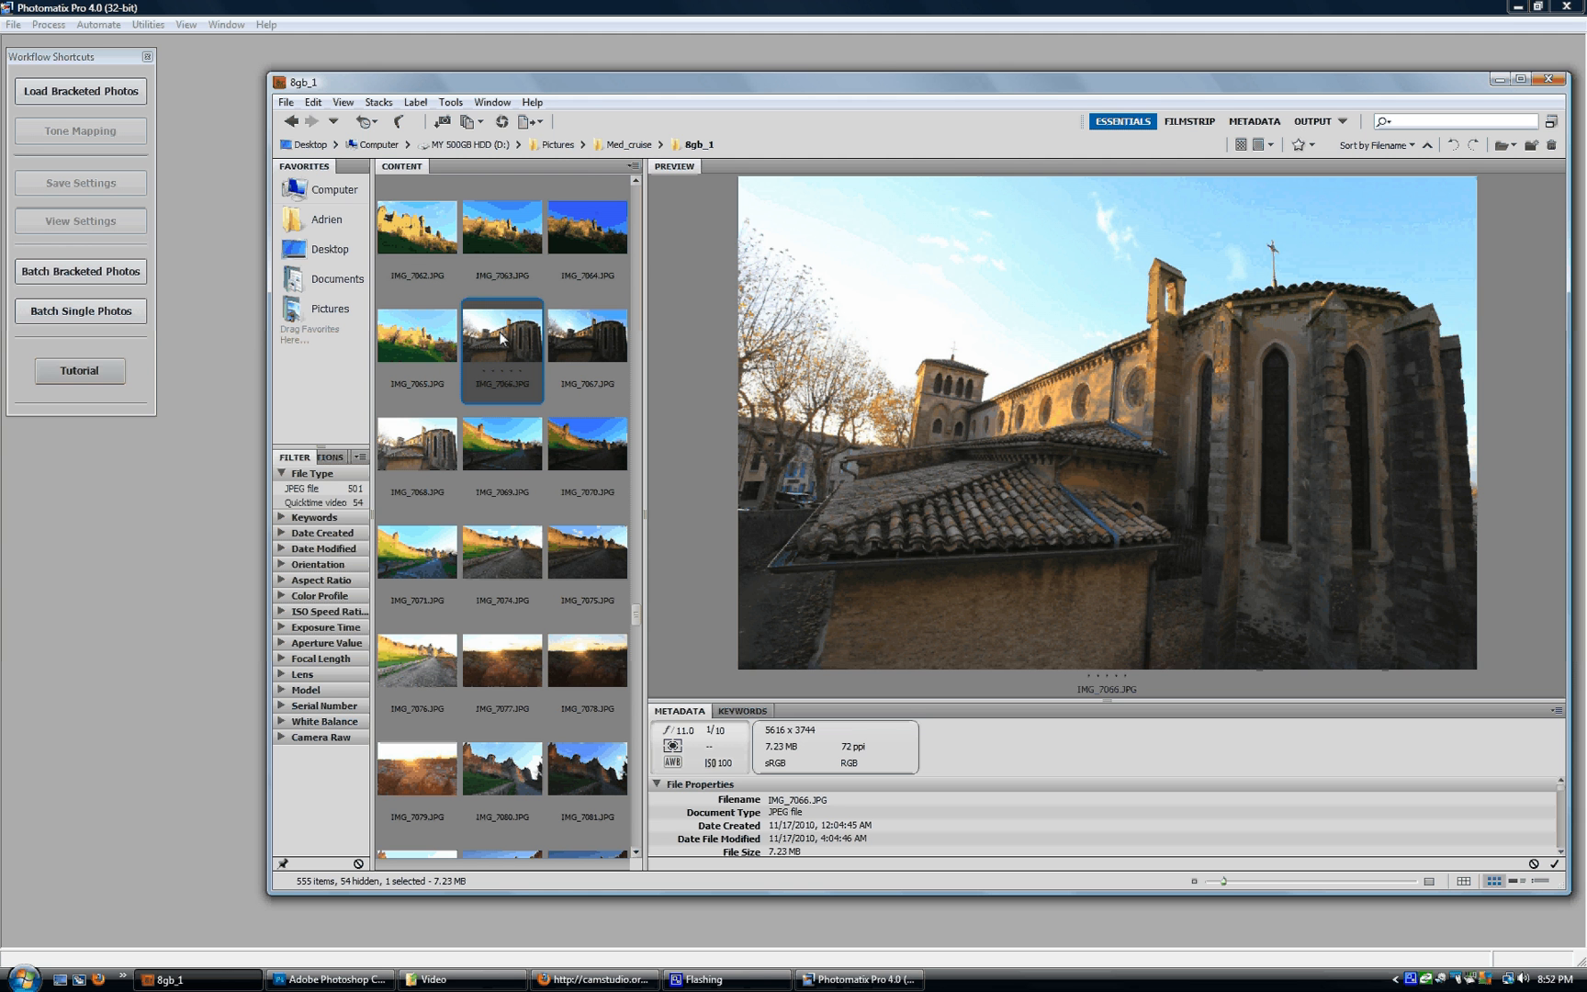
{"action": "key", "text": "Right"}
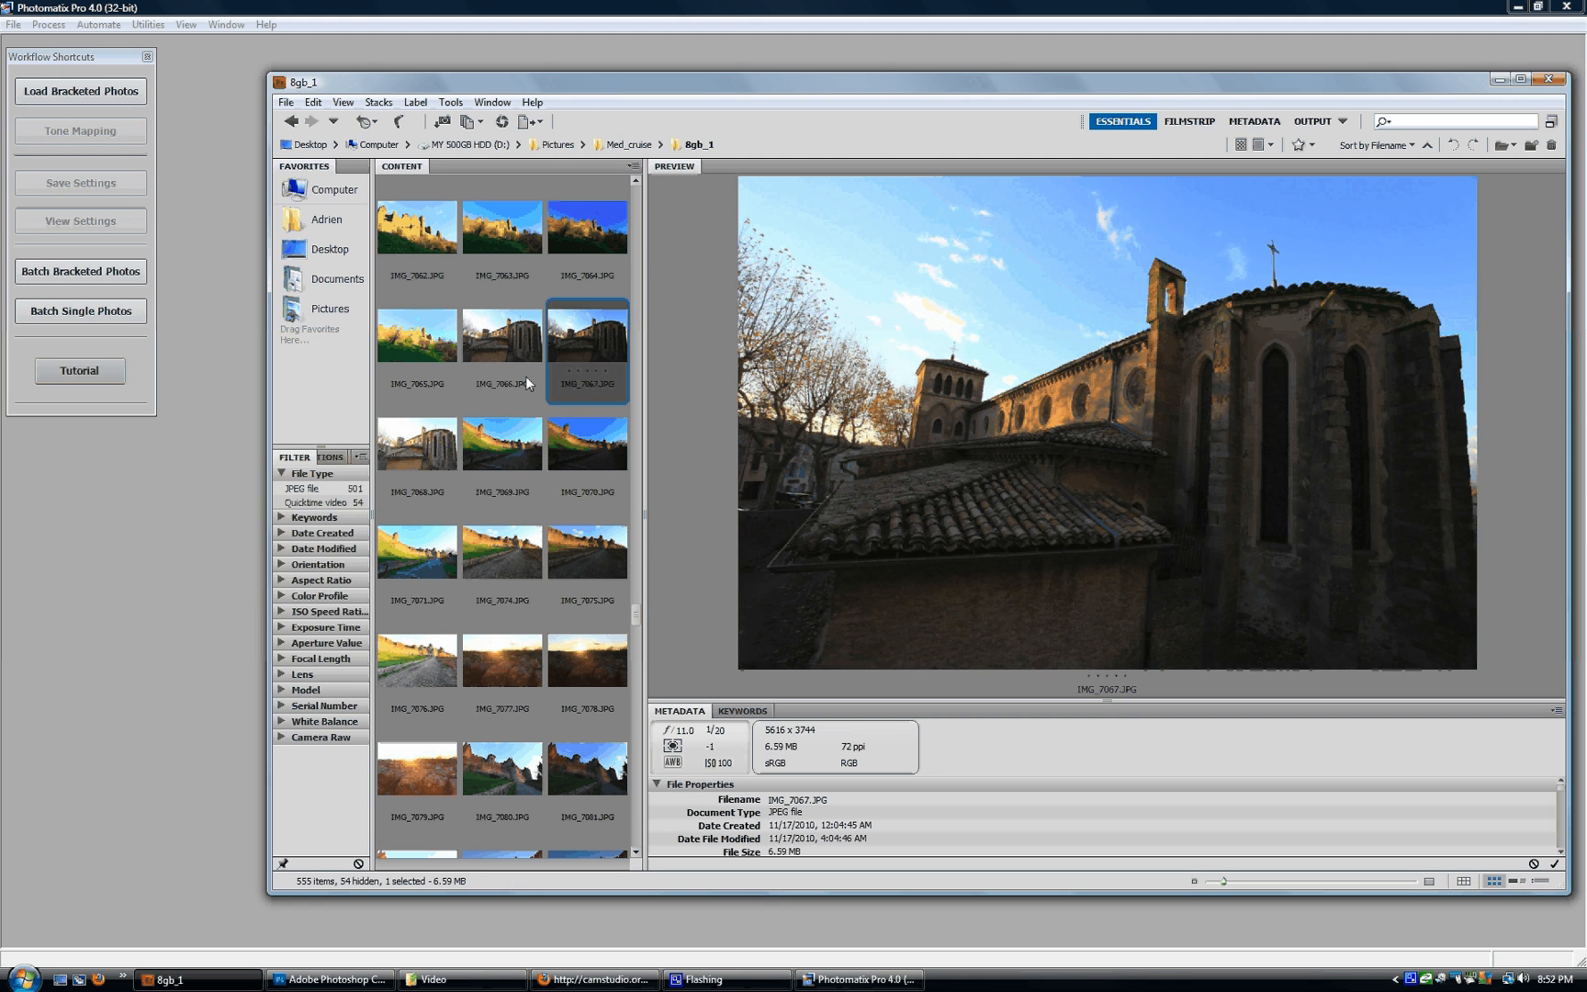
{"action": "left_click", "coordinate": [507, 333]}
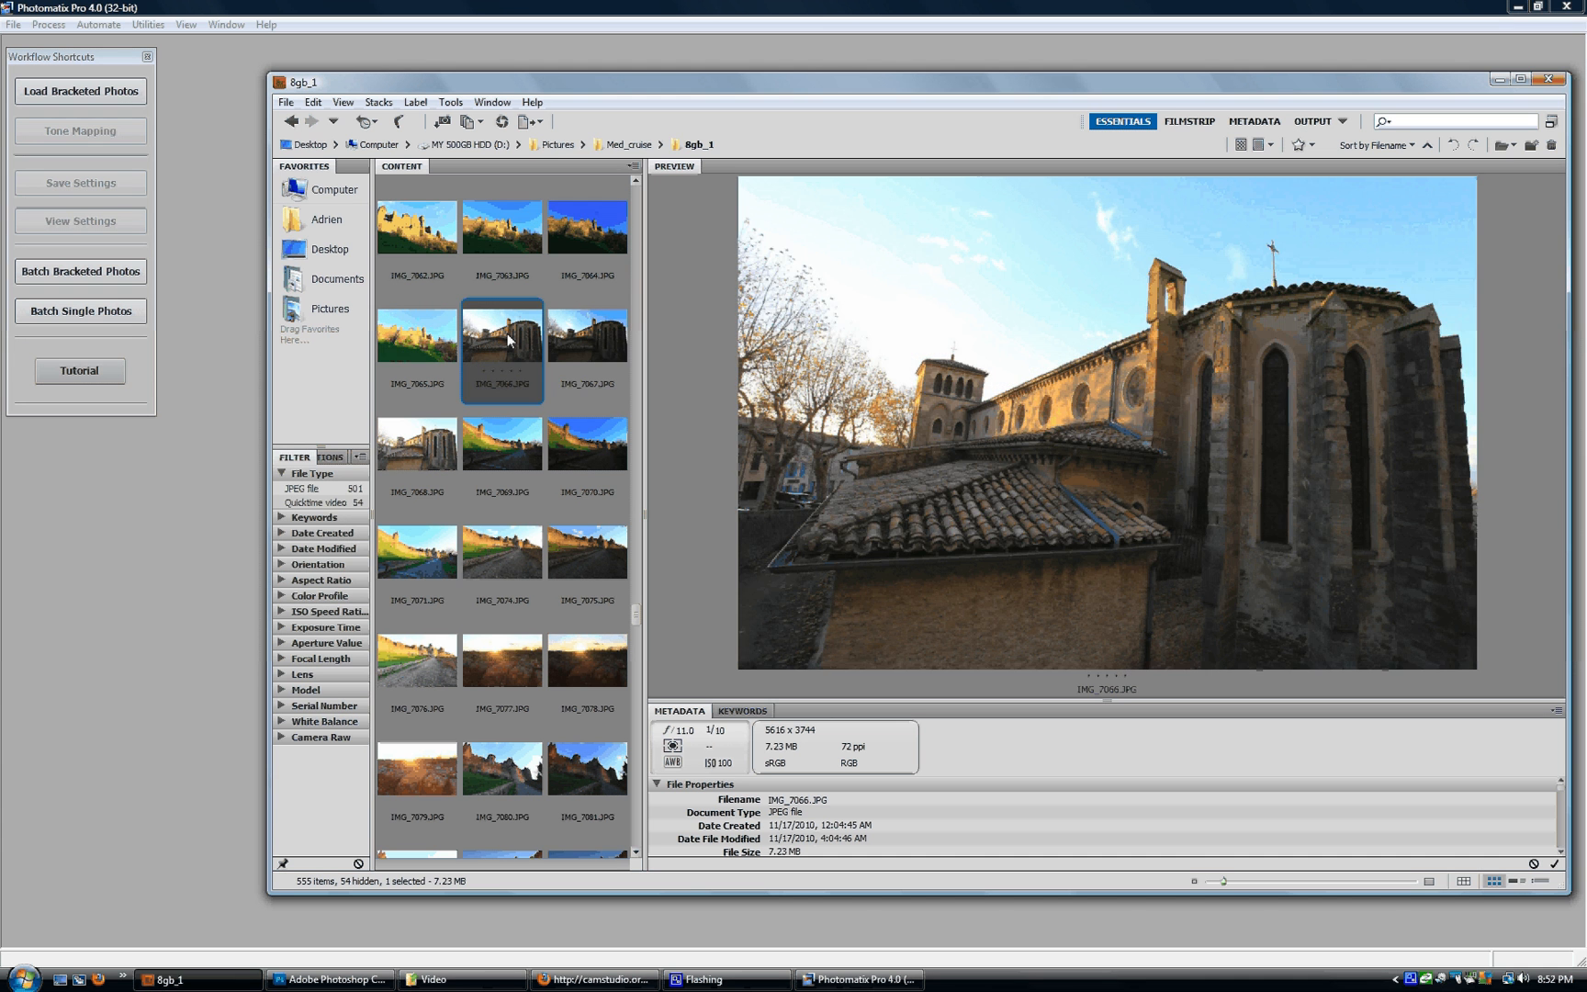
{"action": "key", "text": "Right"}
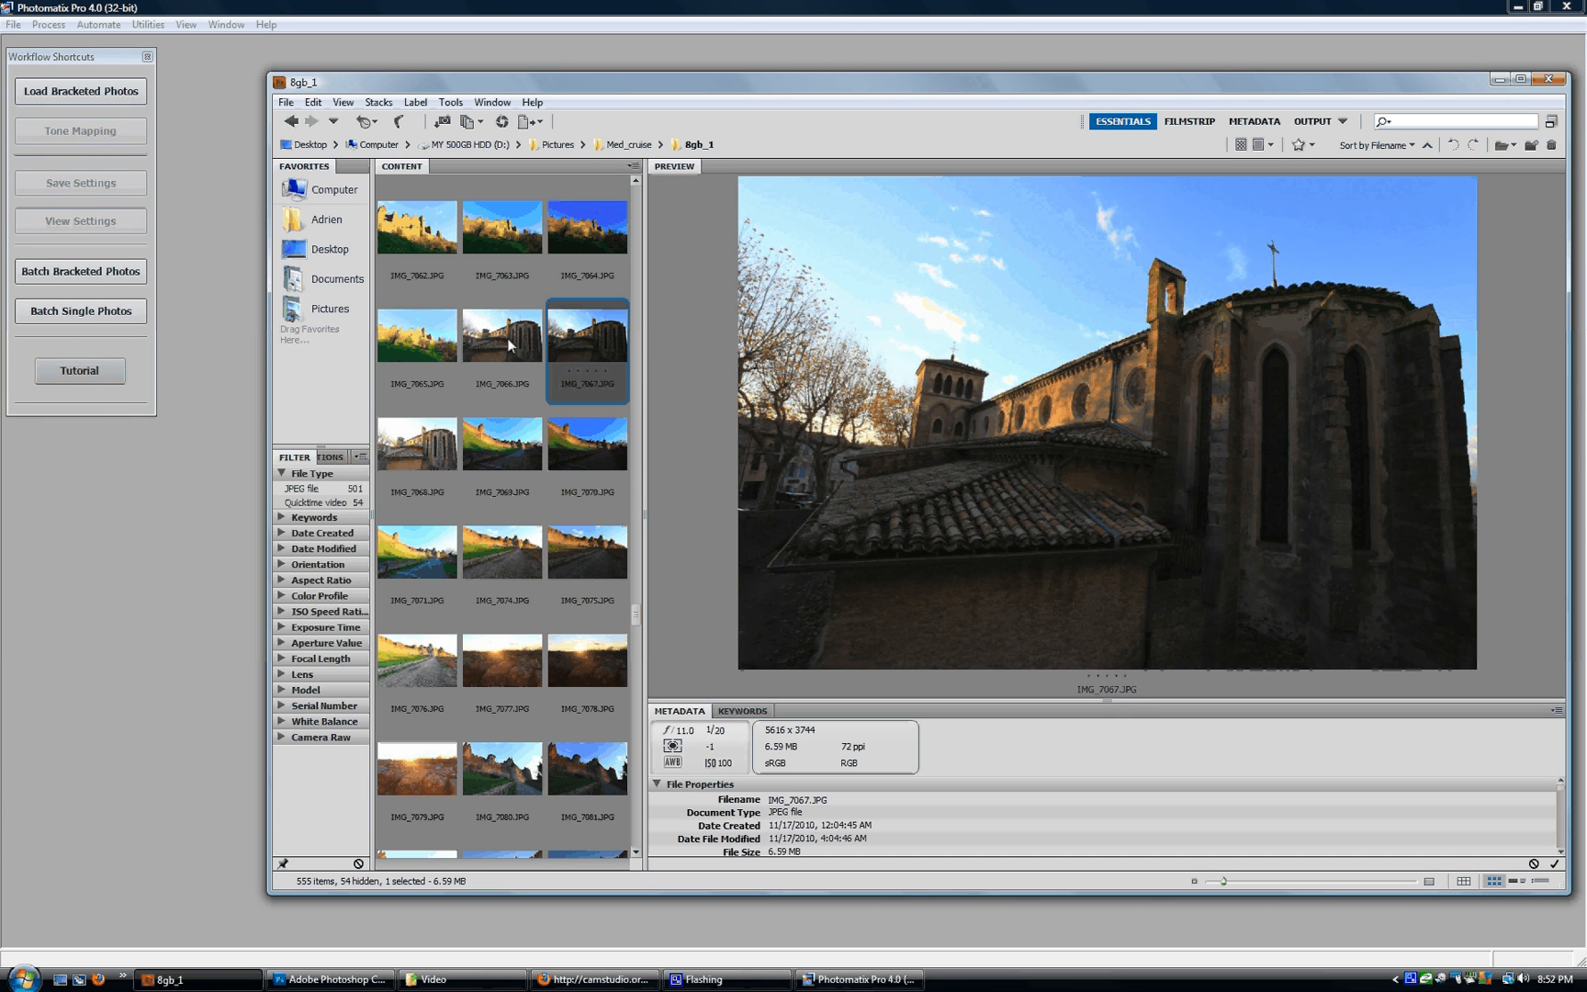
- Bring IMG_7066.JPG, IMG_7067.JPG and IMG_7068.JPG from Bridge into Photomatix Pro with the Merge for HDR processing option
{"action": "left_click", "coordinate": [507, 339]}
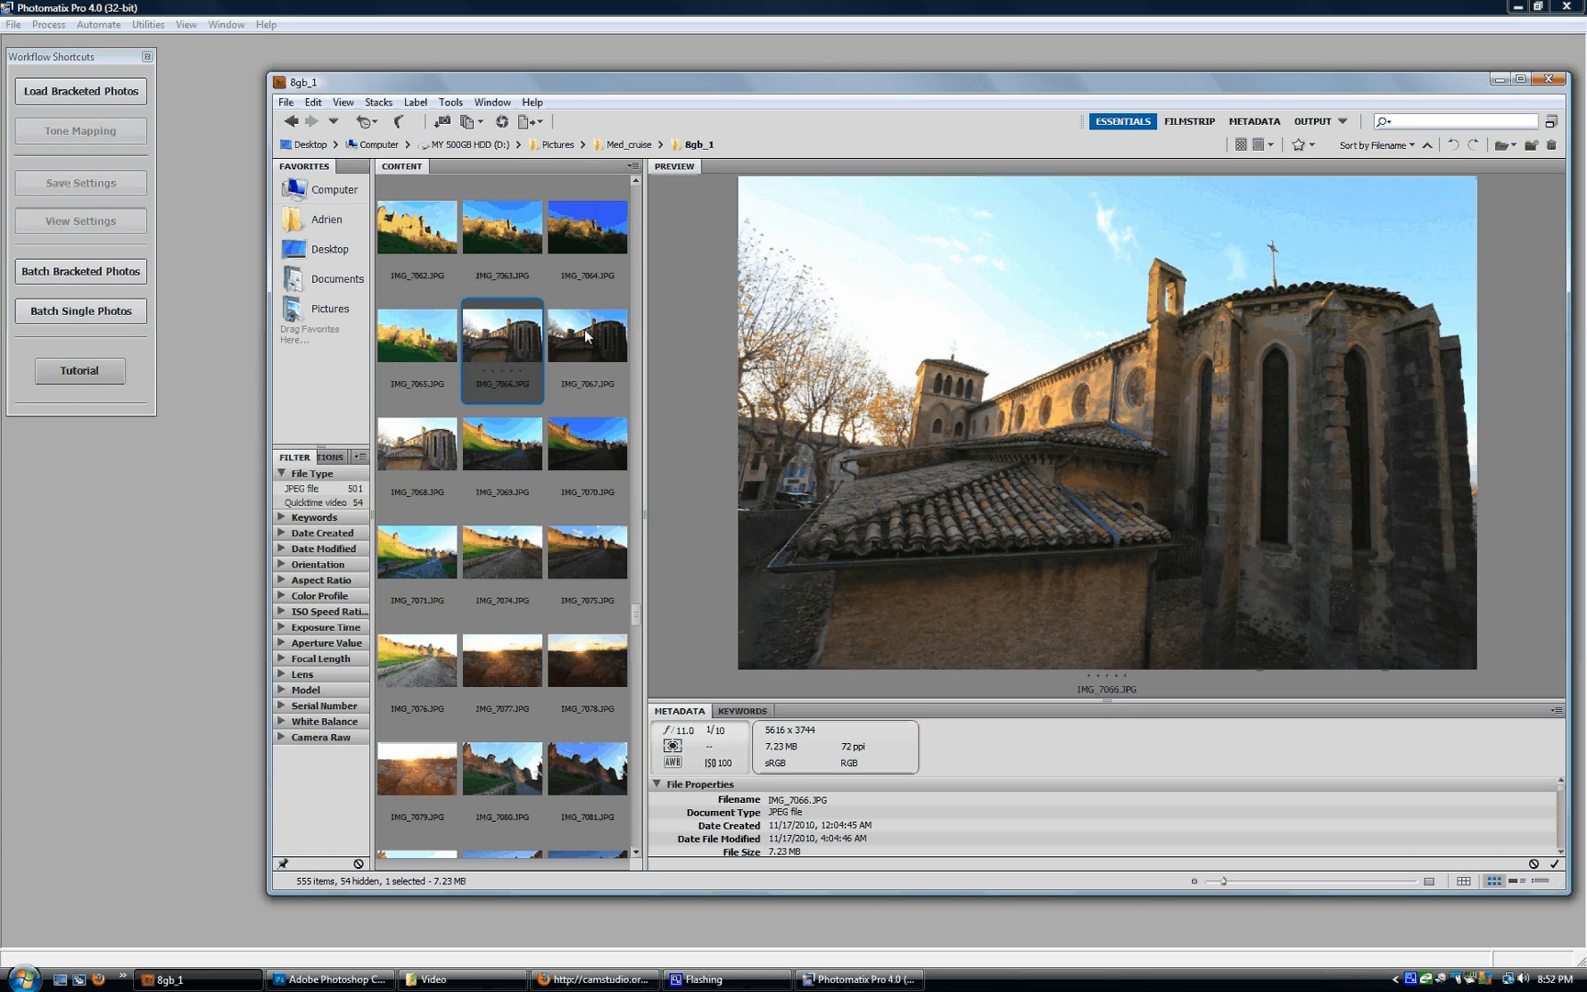
{"action": "left_click", "coordinate": [430, 441], "text": "shift"}
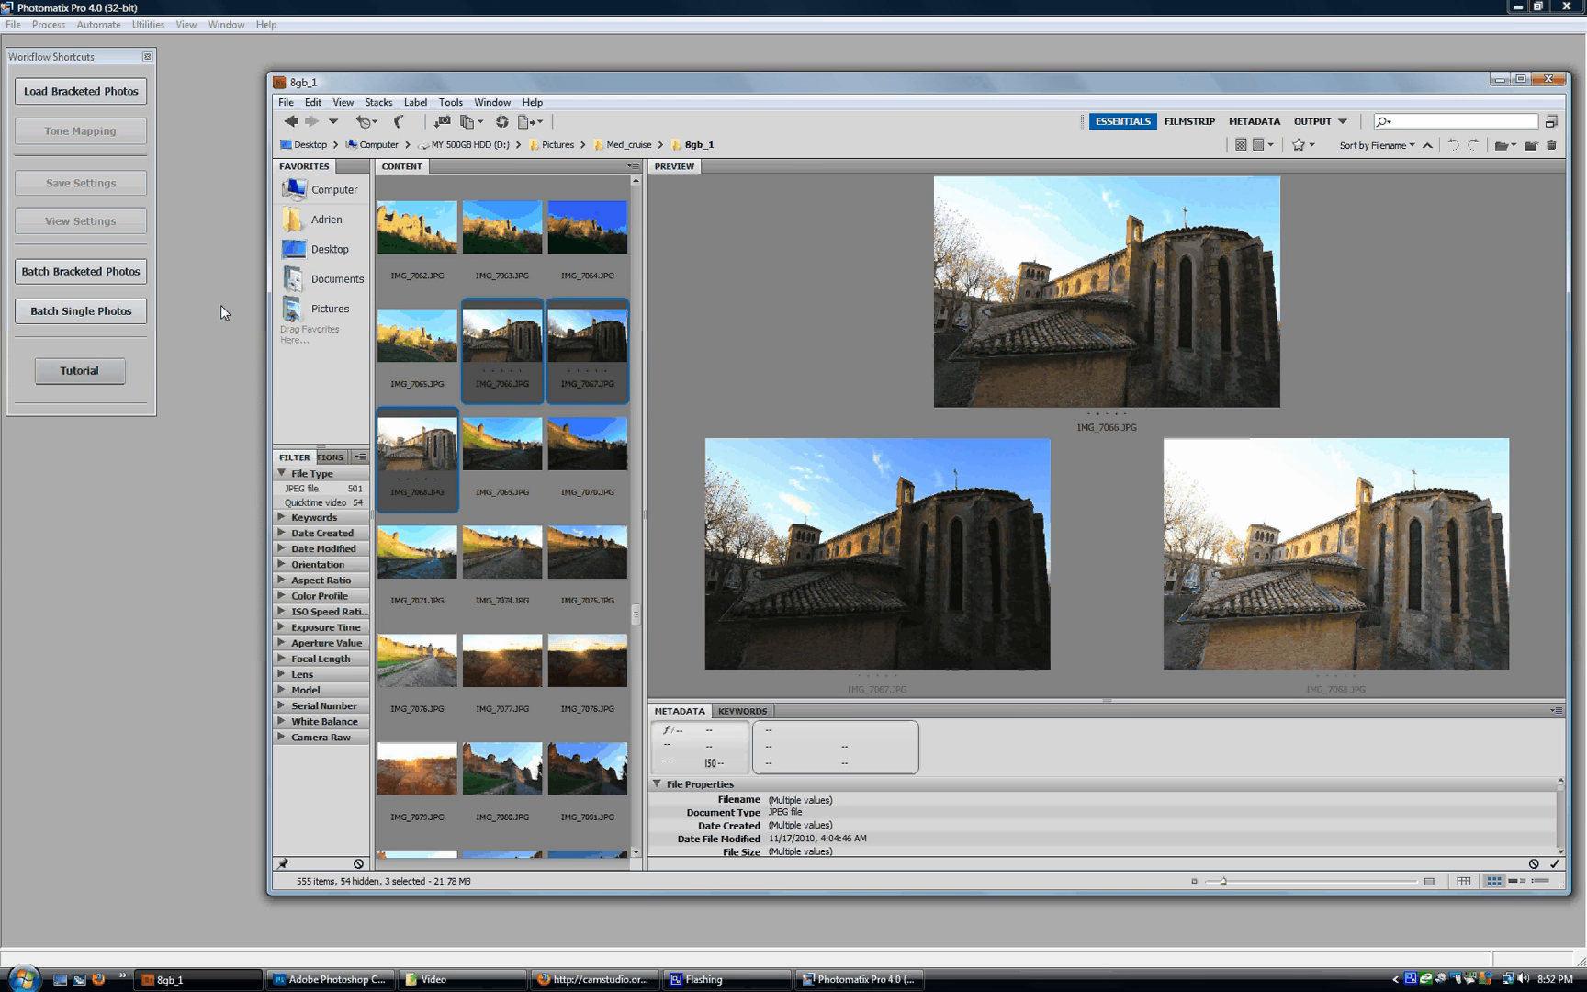
{"action": "left_click_drag", "start_coordinate": [503, 337], "coordinate": [220, 305]}
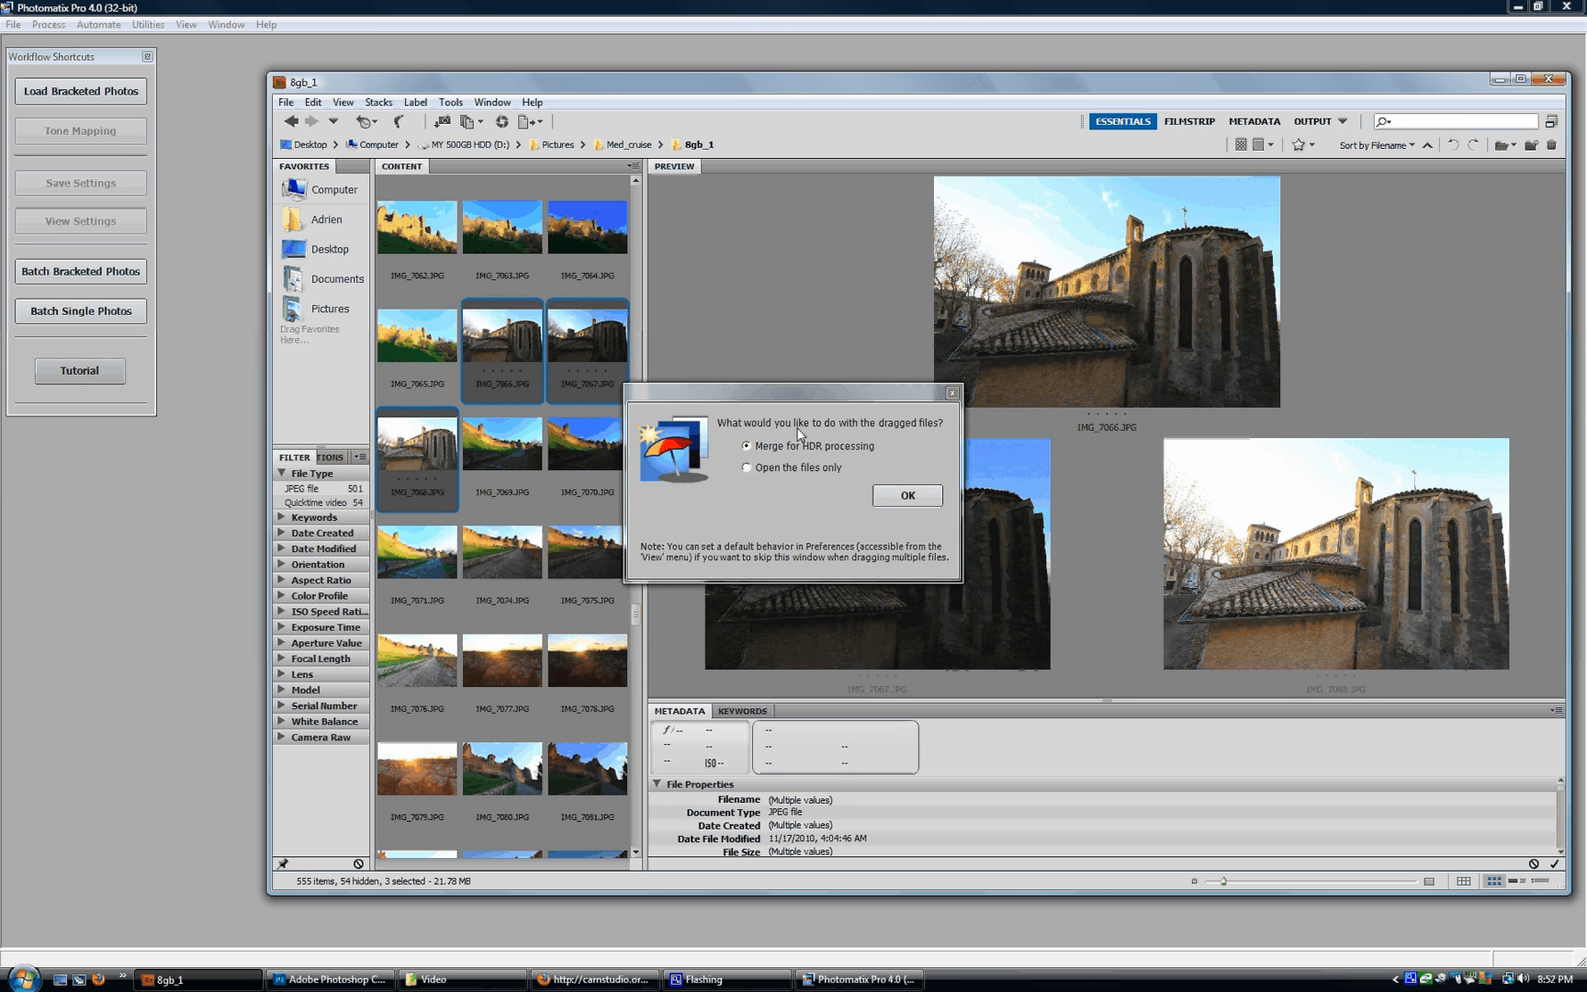
{"action": "left_click", "coordinate": [909, 491]}
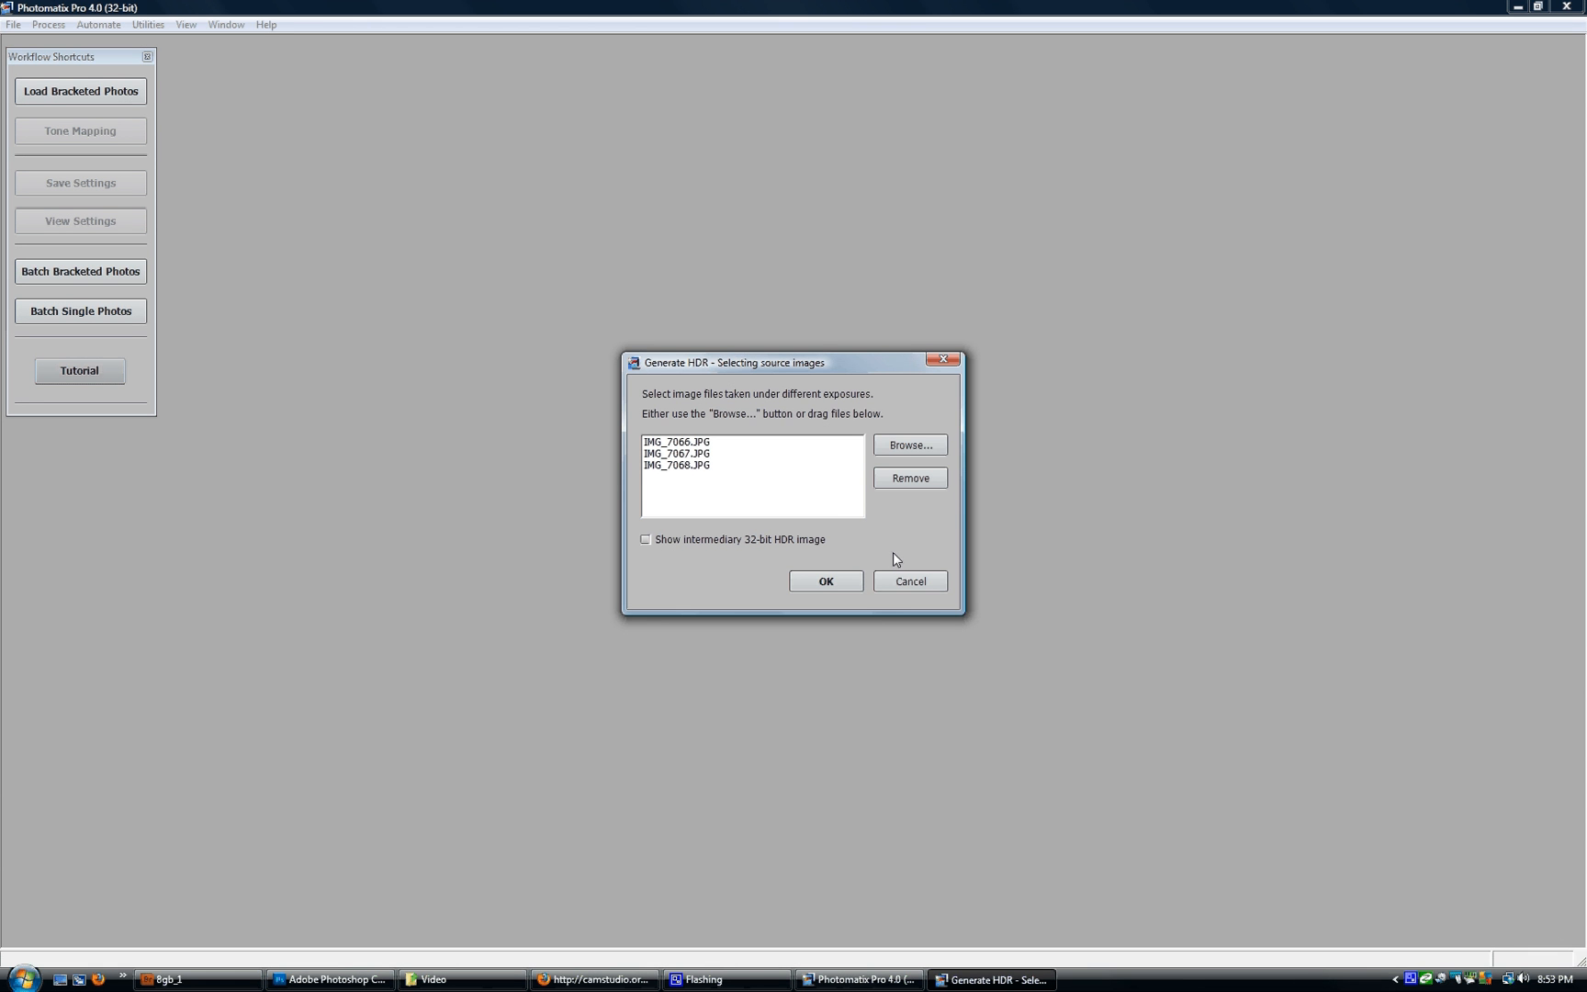
- Accept the three source images and merge them to HDR with Align source images turned off in the preprocessing options
{"action": "left_click", "coordinate": [798, 579]}
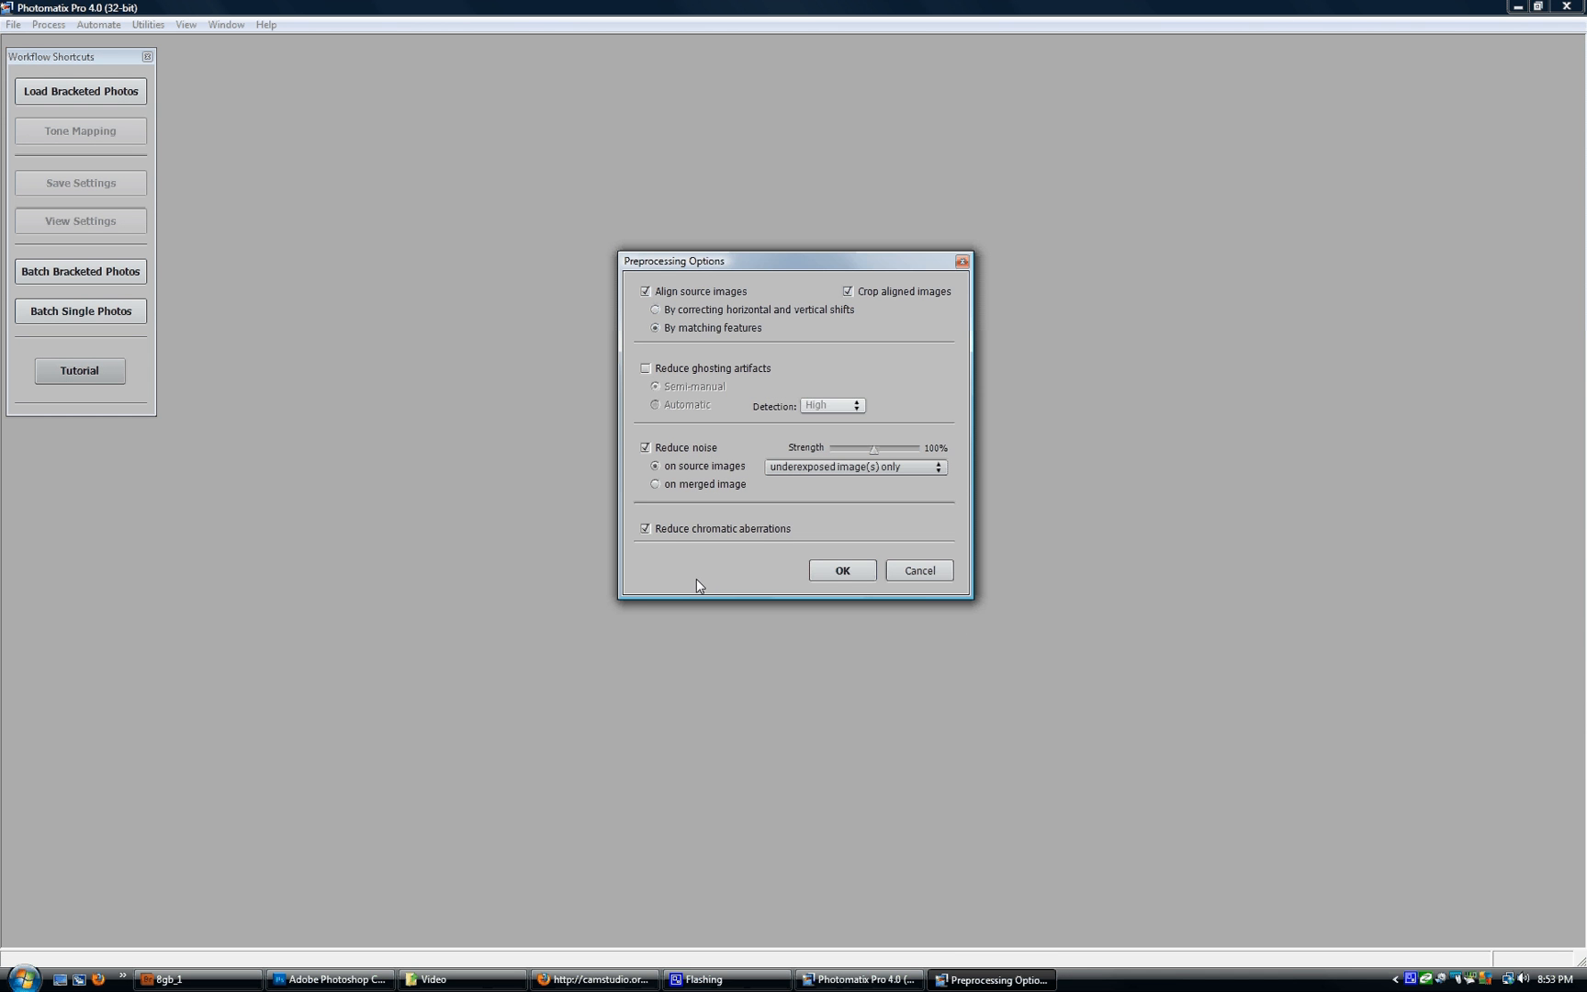
{"action": "left_click", "coordinate": [646, 292]}
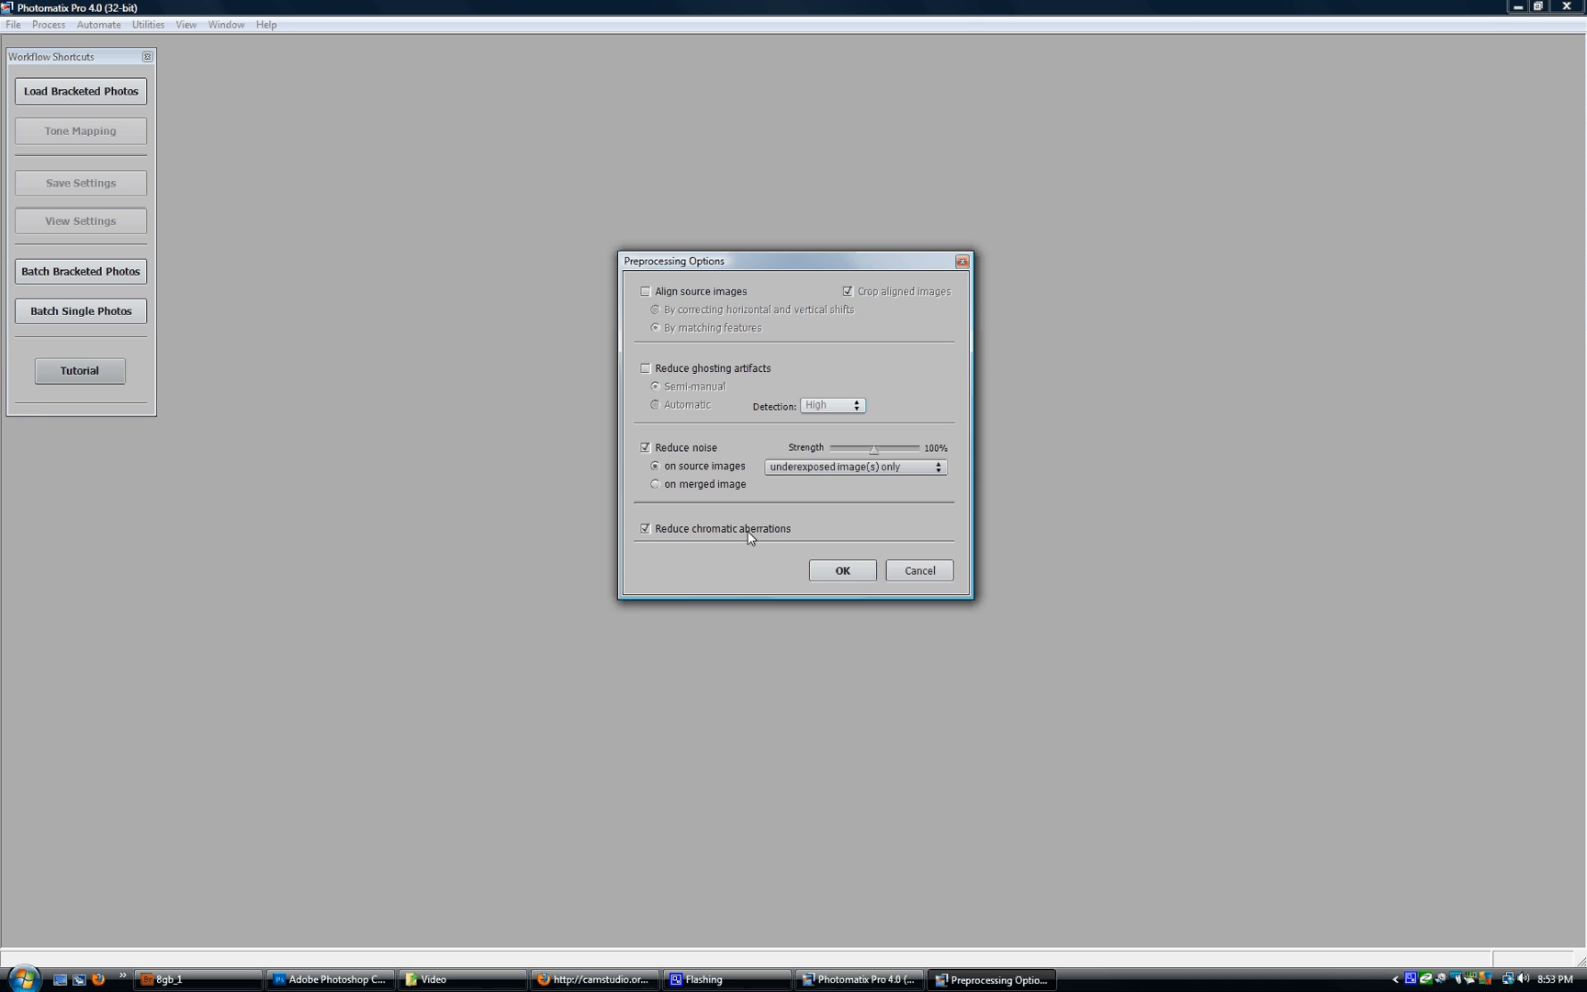
{"action": "left_click", "coordinate": [838, 571]}
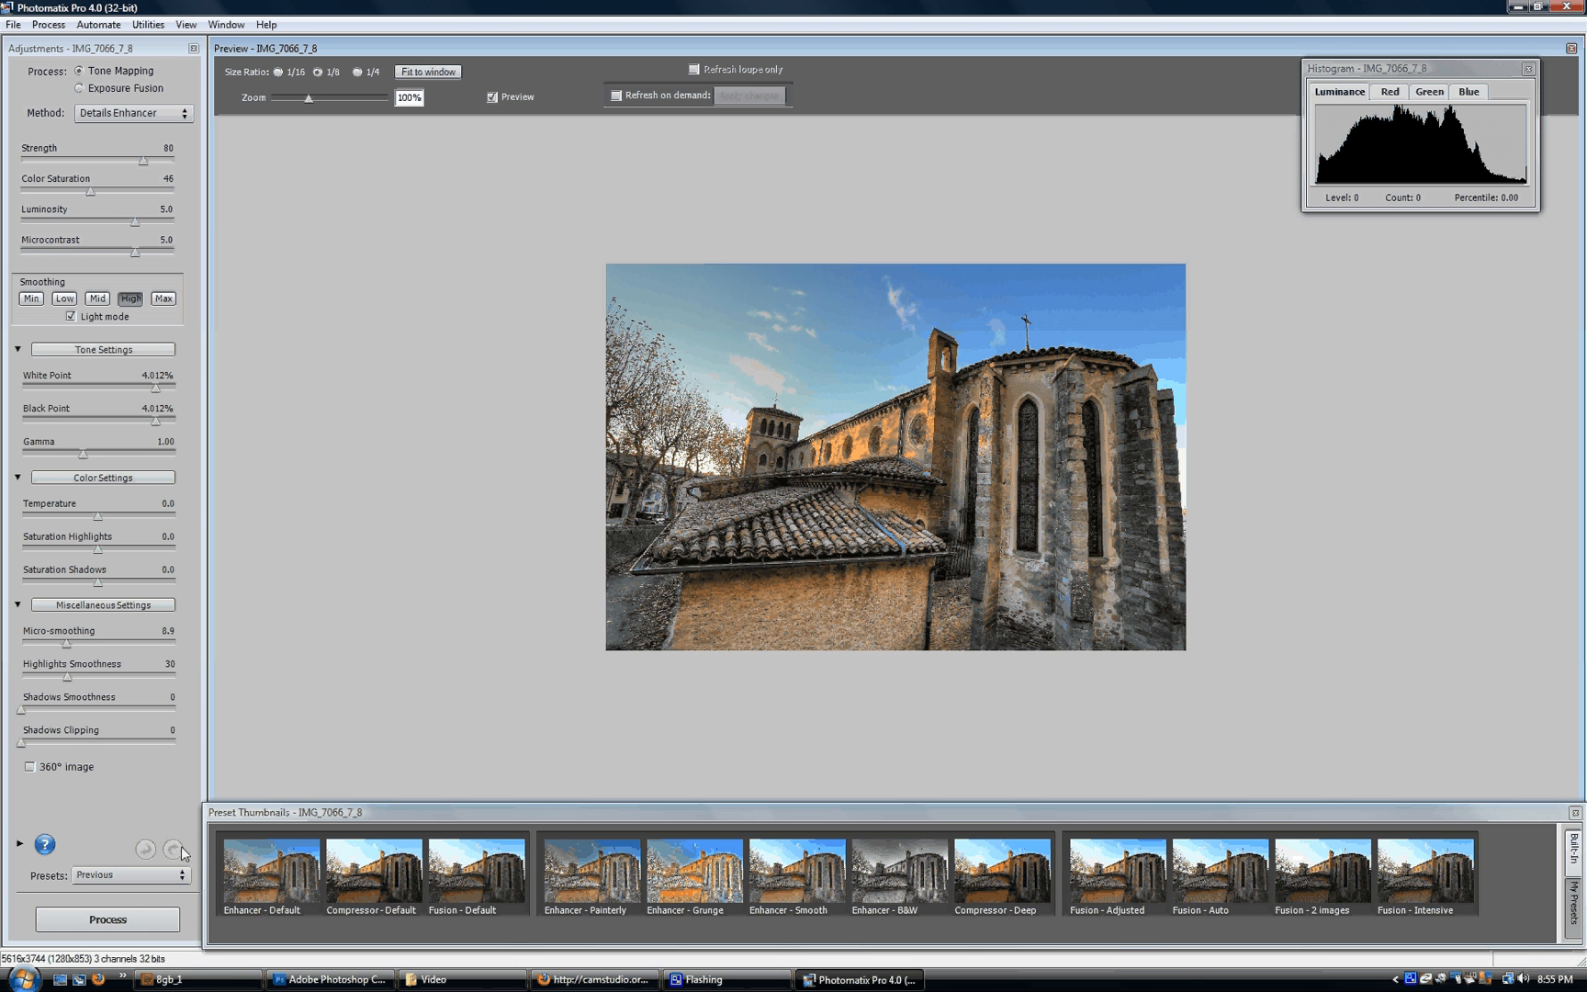
- Apply the Default preset to the tone-mapping adjustments
{"action": "left_click", "coordinate": [153, 874]}
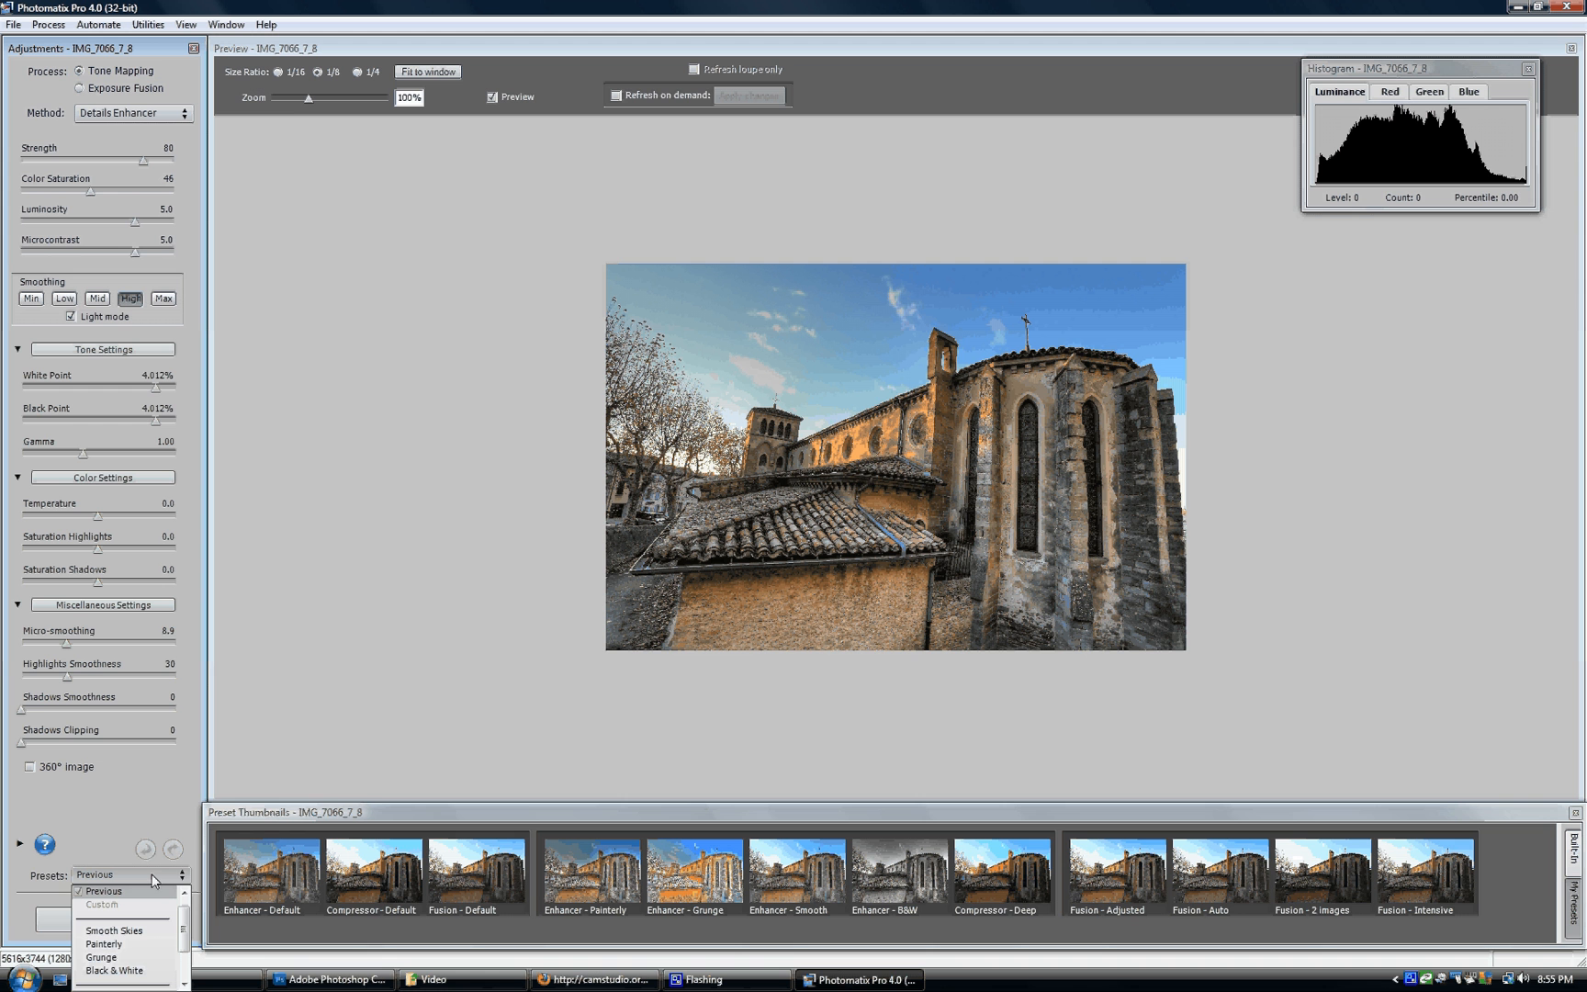
{"action": "left_click", "coordinate": [184, 892]}
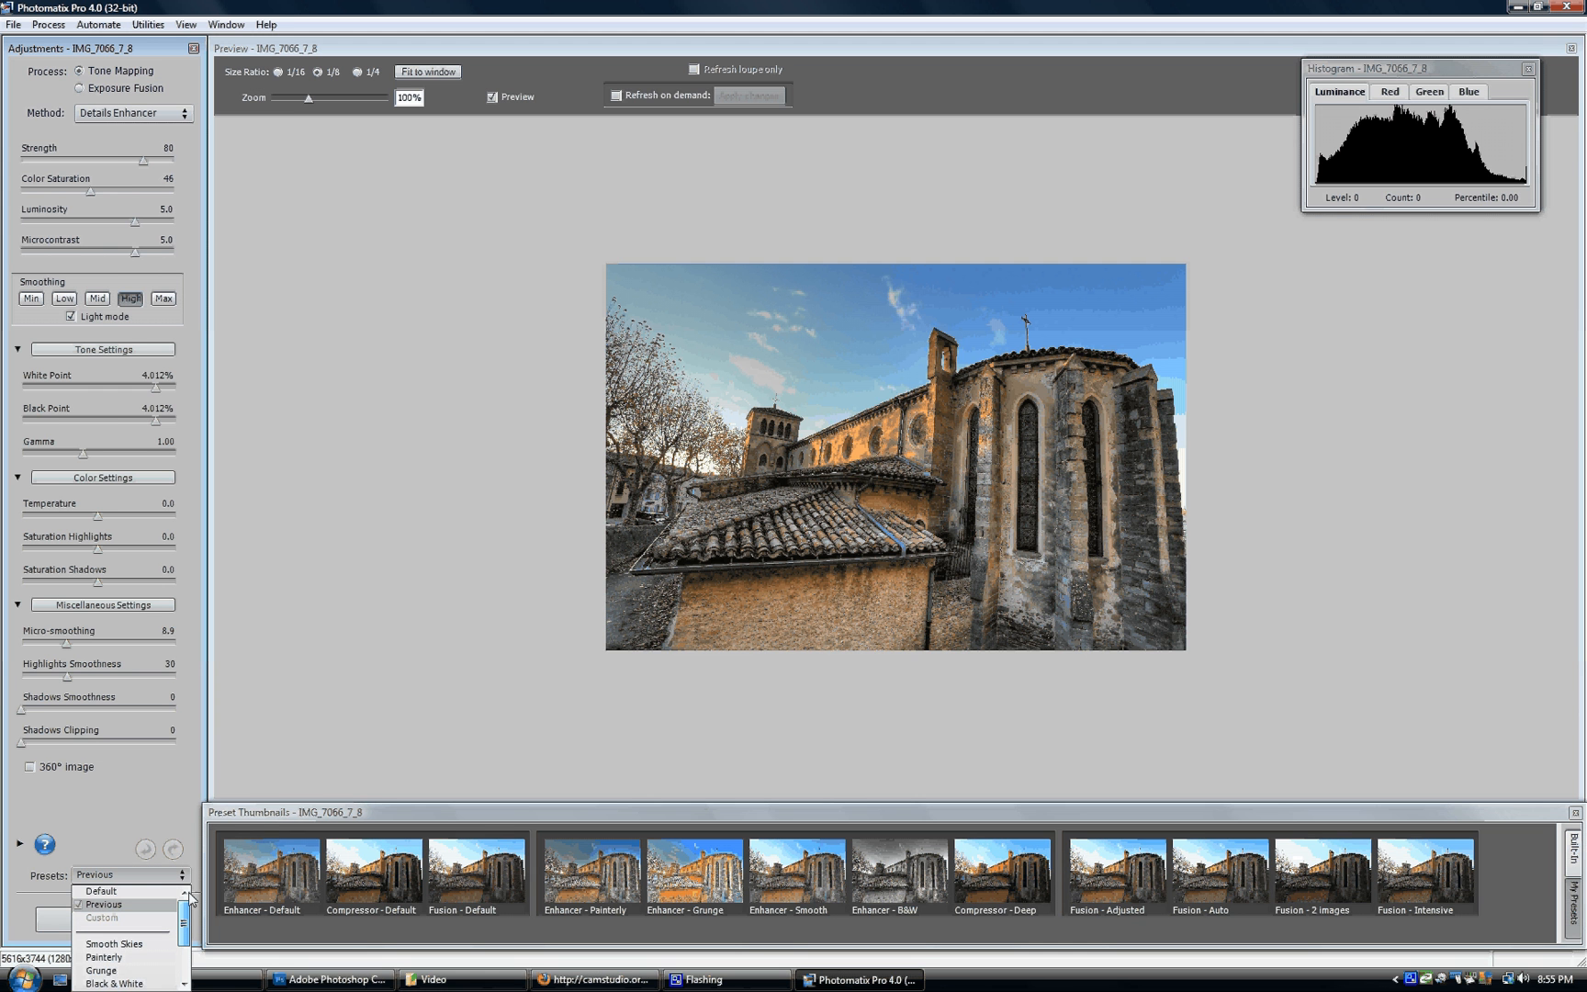
{"action": "left_click", "coordinate": [170, 892]}
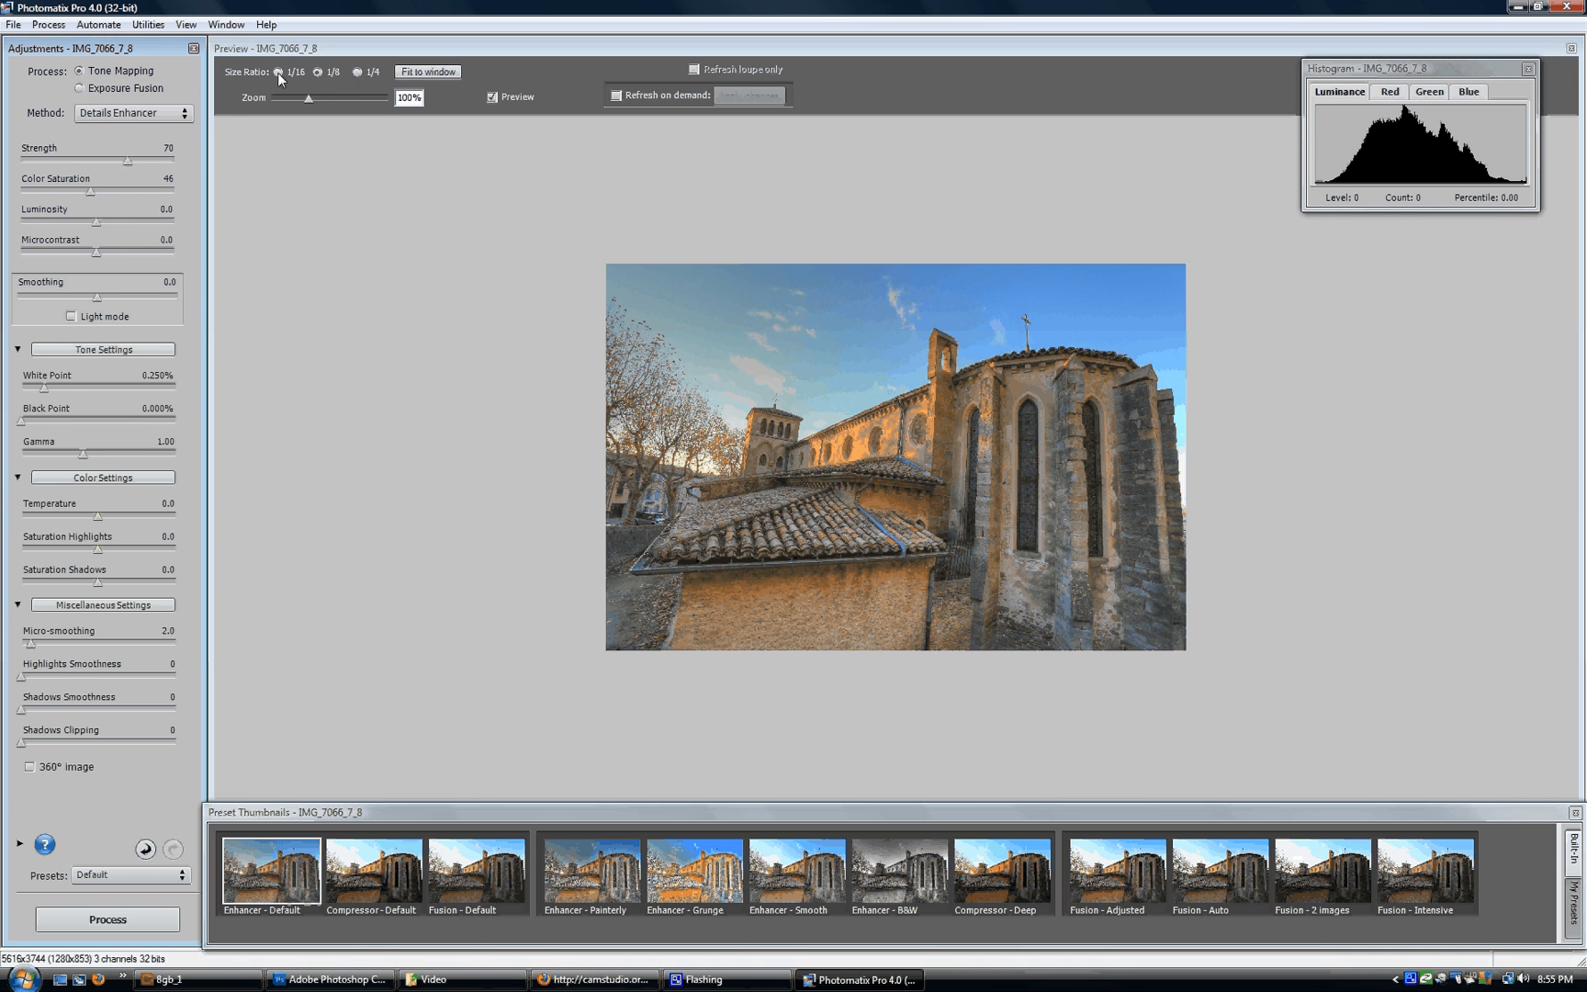
- Set the preview size ratio to 1/4 and move the histogram farther out toward the edge of the photo
{"action": "left_click", "coordinate": [358, 73]}
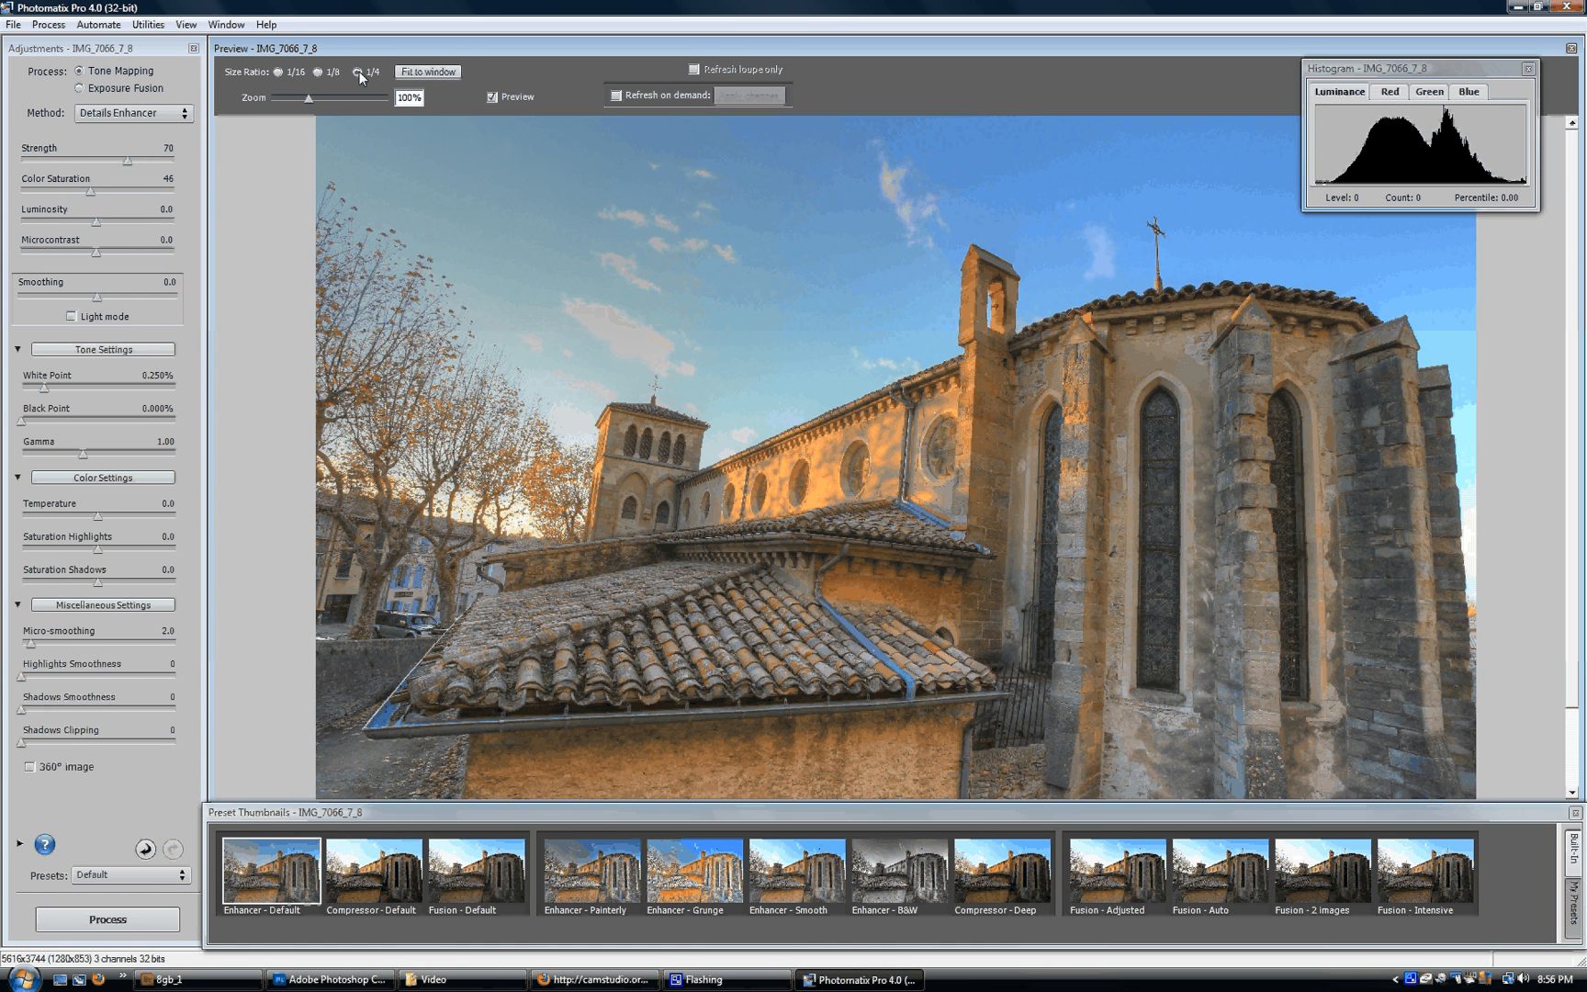
{"action": "left_click", "coordinate": [426, 74]}
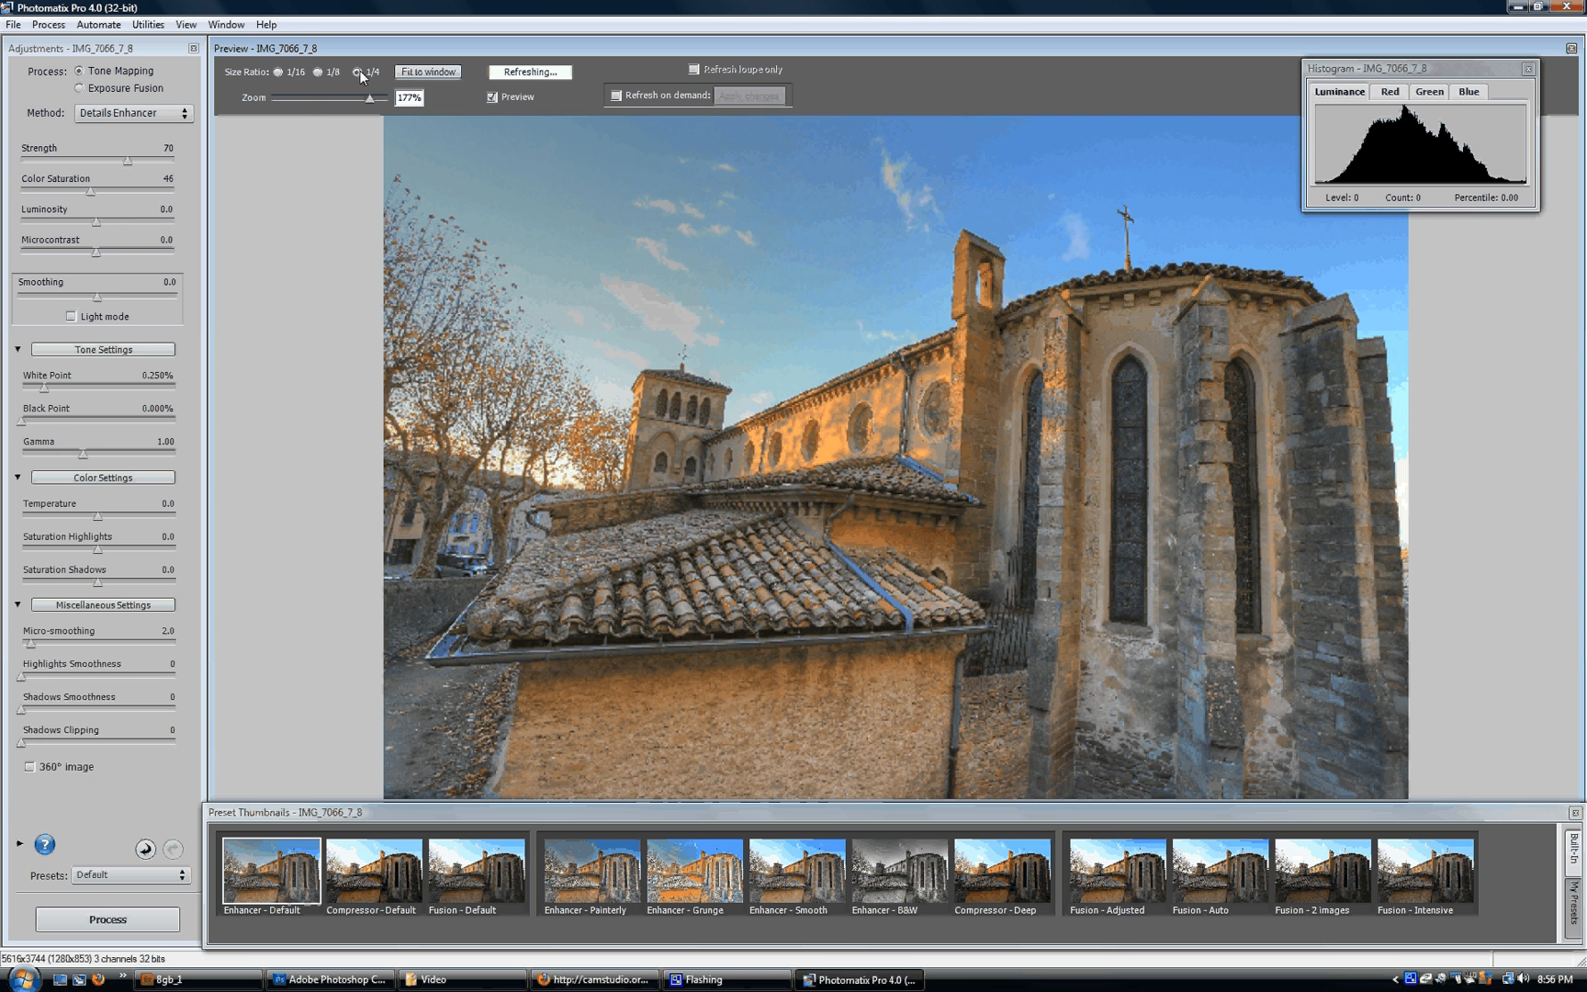
{"action": "left_click", "coordinate": [358, 72]}
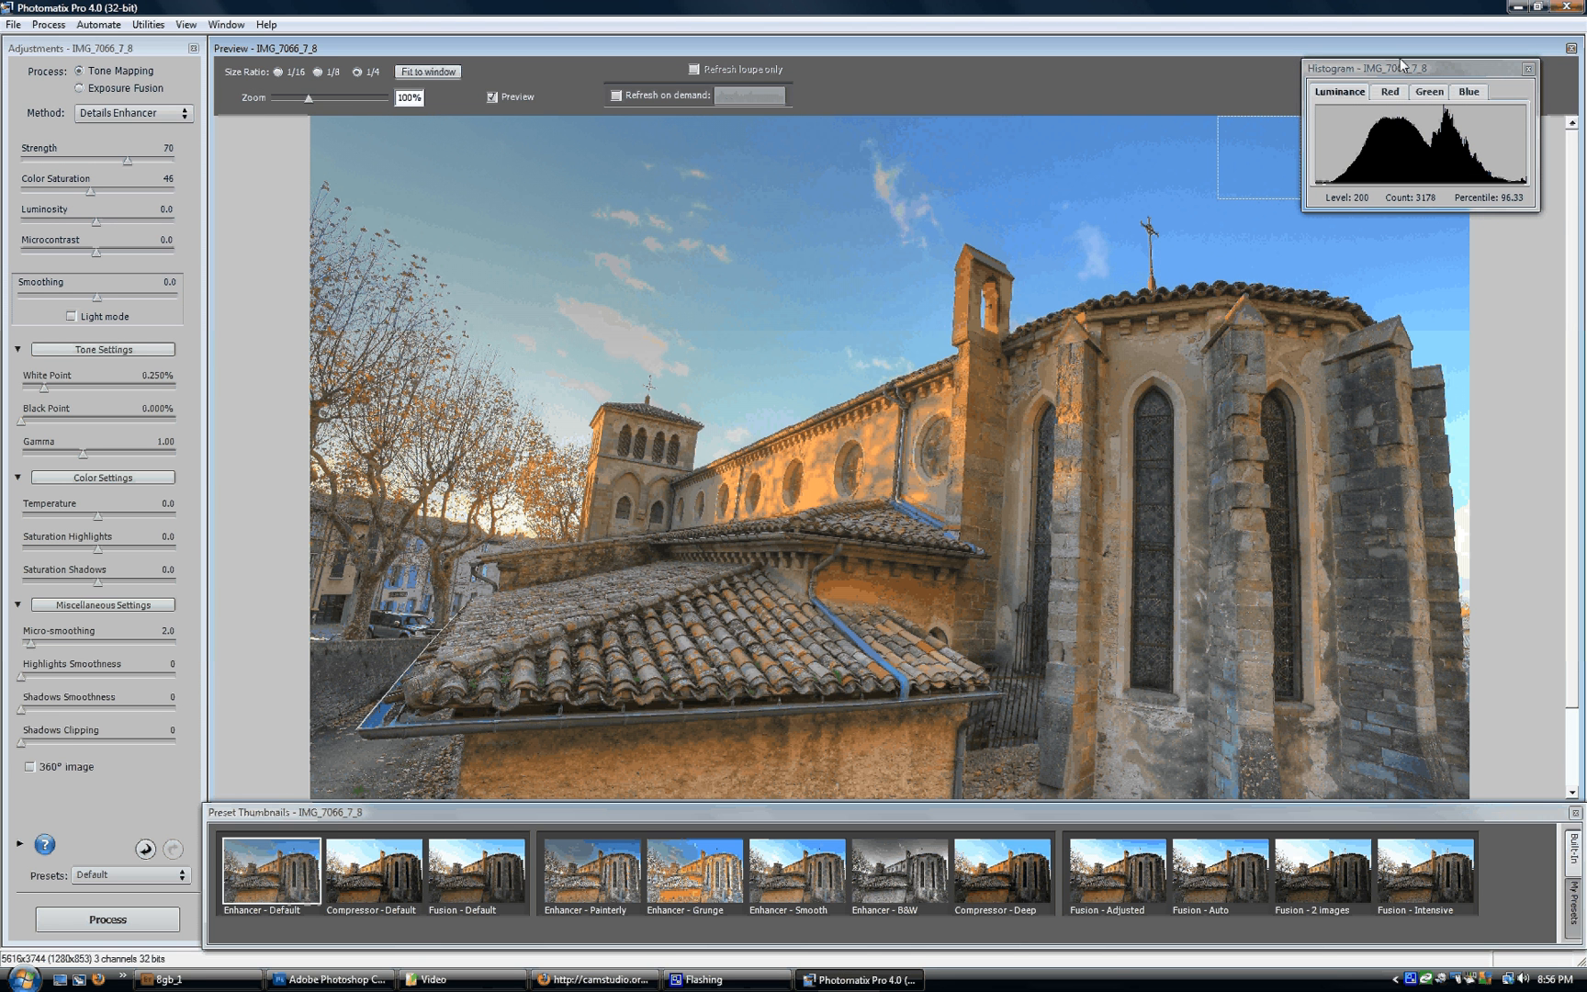
{"action": "left_click_drag", "start_coordinate": [1400, 62], "coordinate": [1486, 69]}
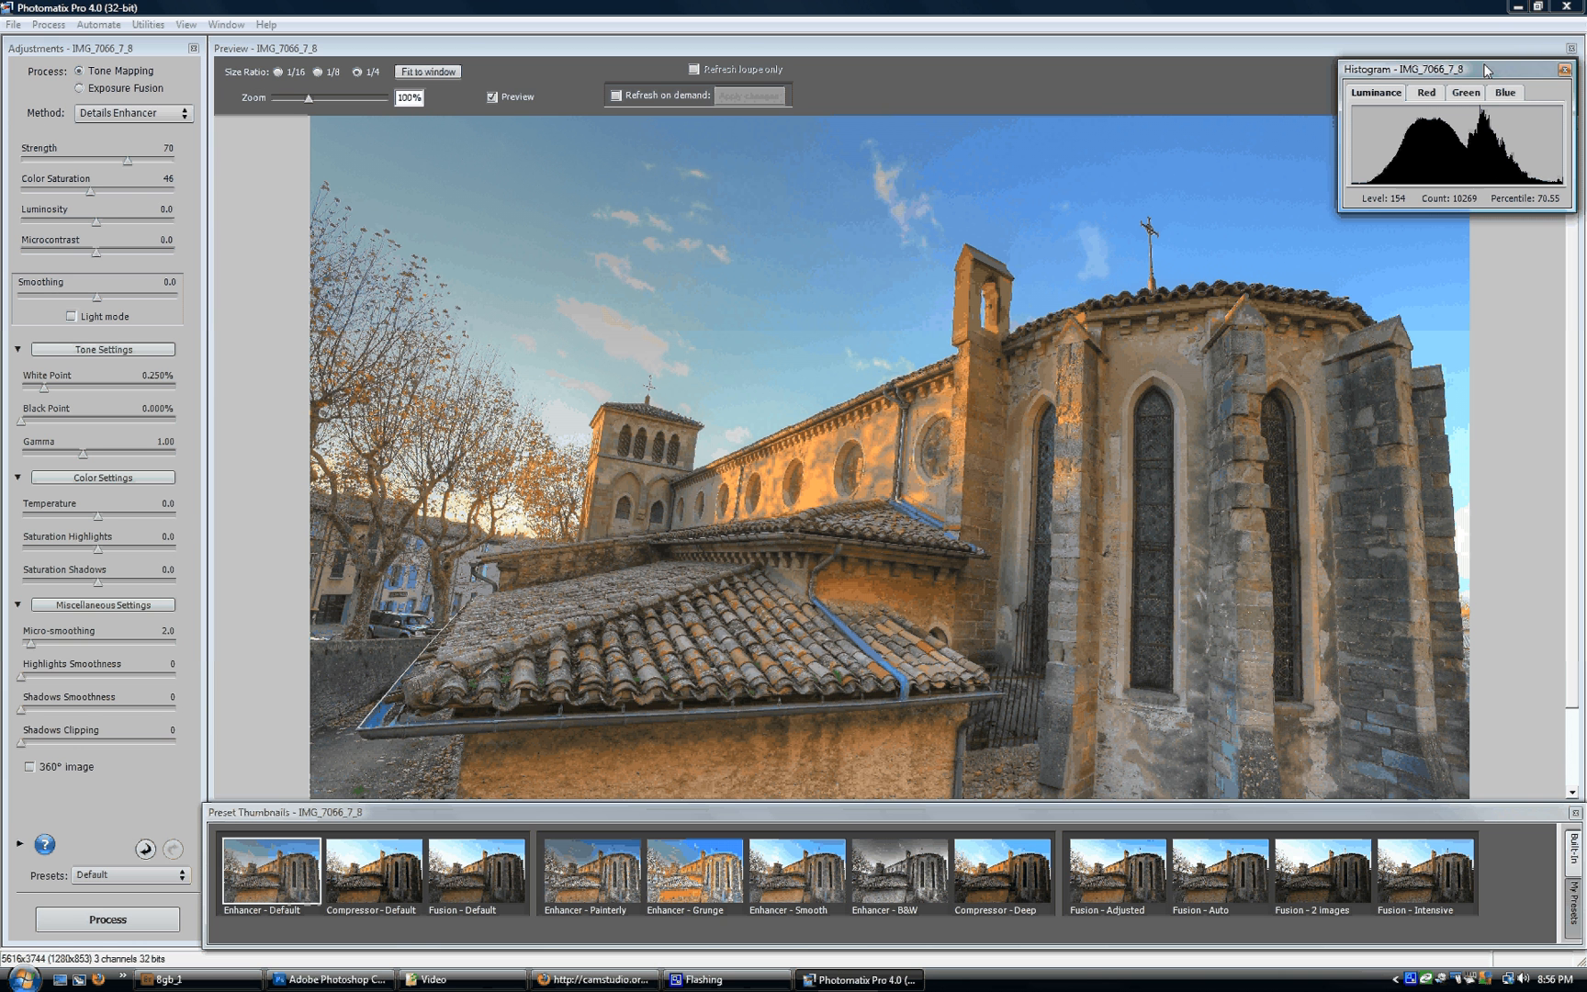
{"action": "left_click_drag", "start_coordinate": [1485, 67], "coordinate": [1487, 64]}
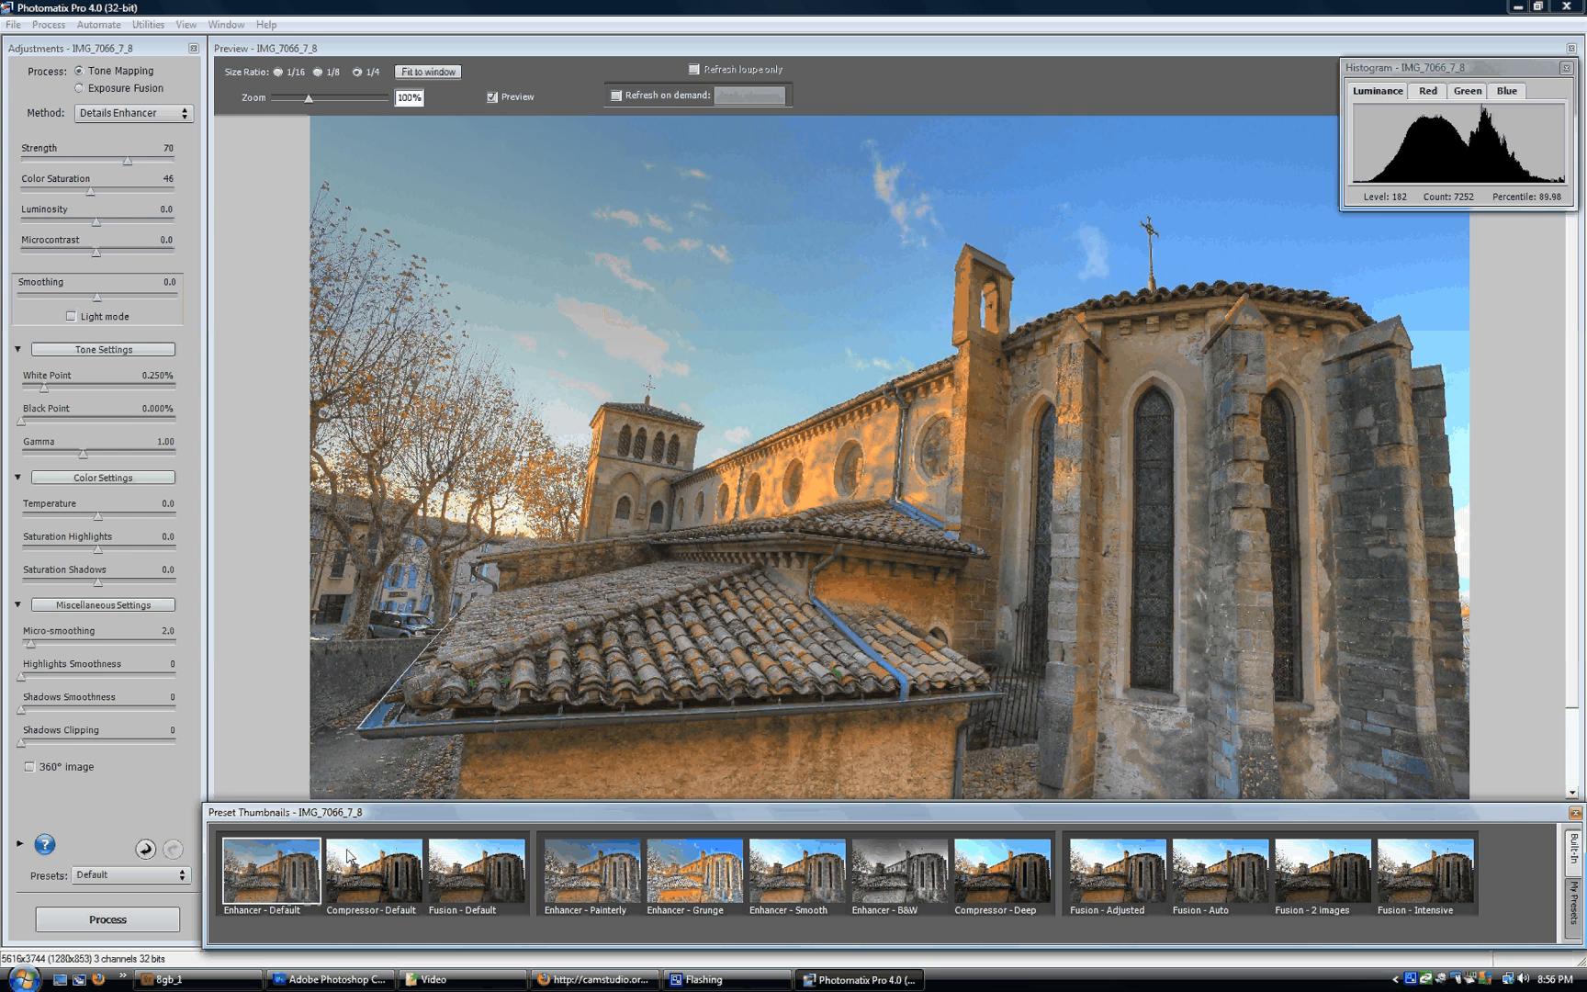
- Try the presets Compressor - Default, Fusion - Default, Enhancer - Painterly, Enhancer - Grunge and Enhancer - B&W on the photo
{"action": "left_click", "coordinate": [372, 869]}
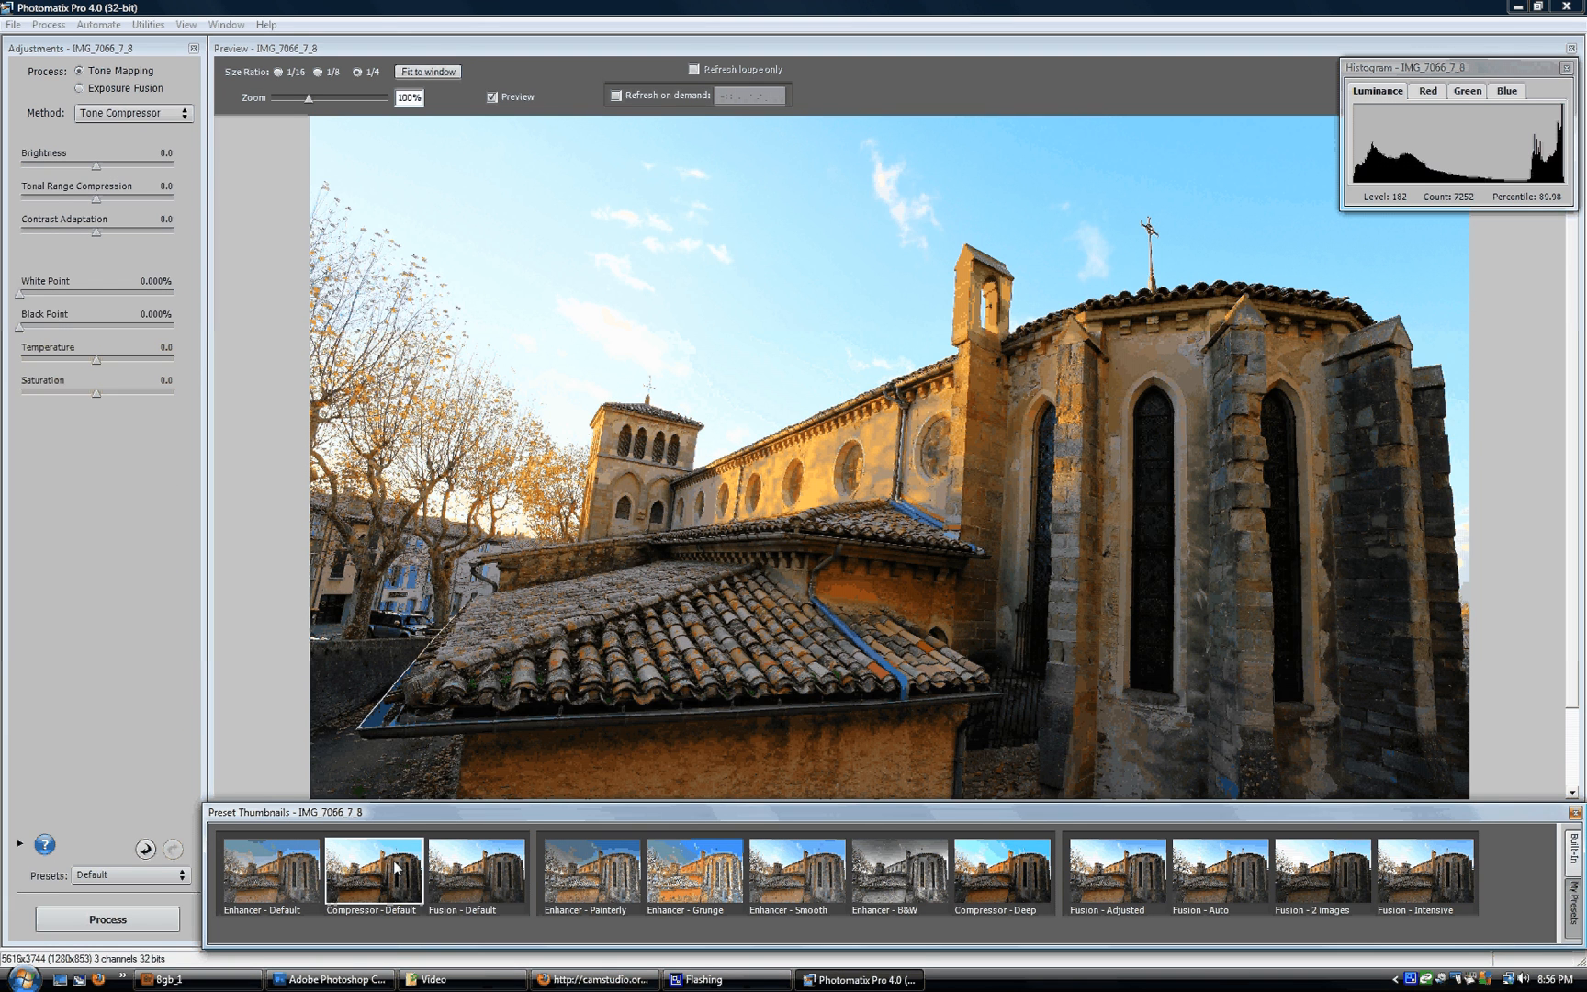
{"action": "left_click", "coordinate": [468, 870]}
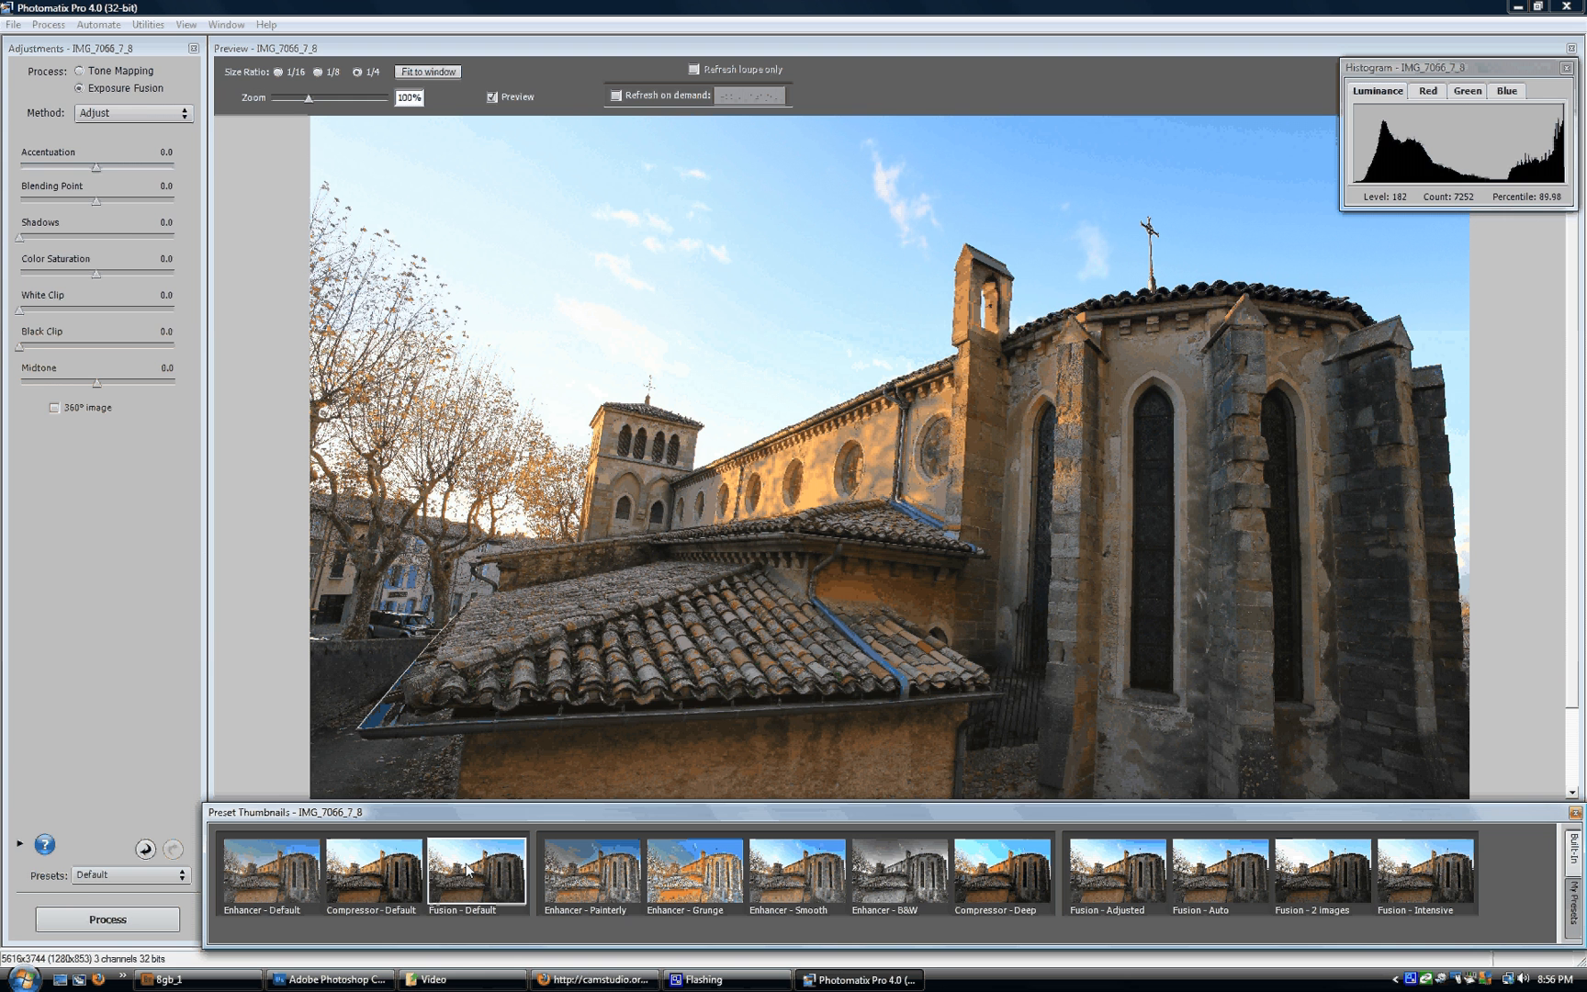
{"action": "left_click", "coordinate": [565, 870]}
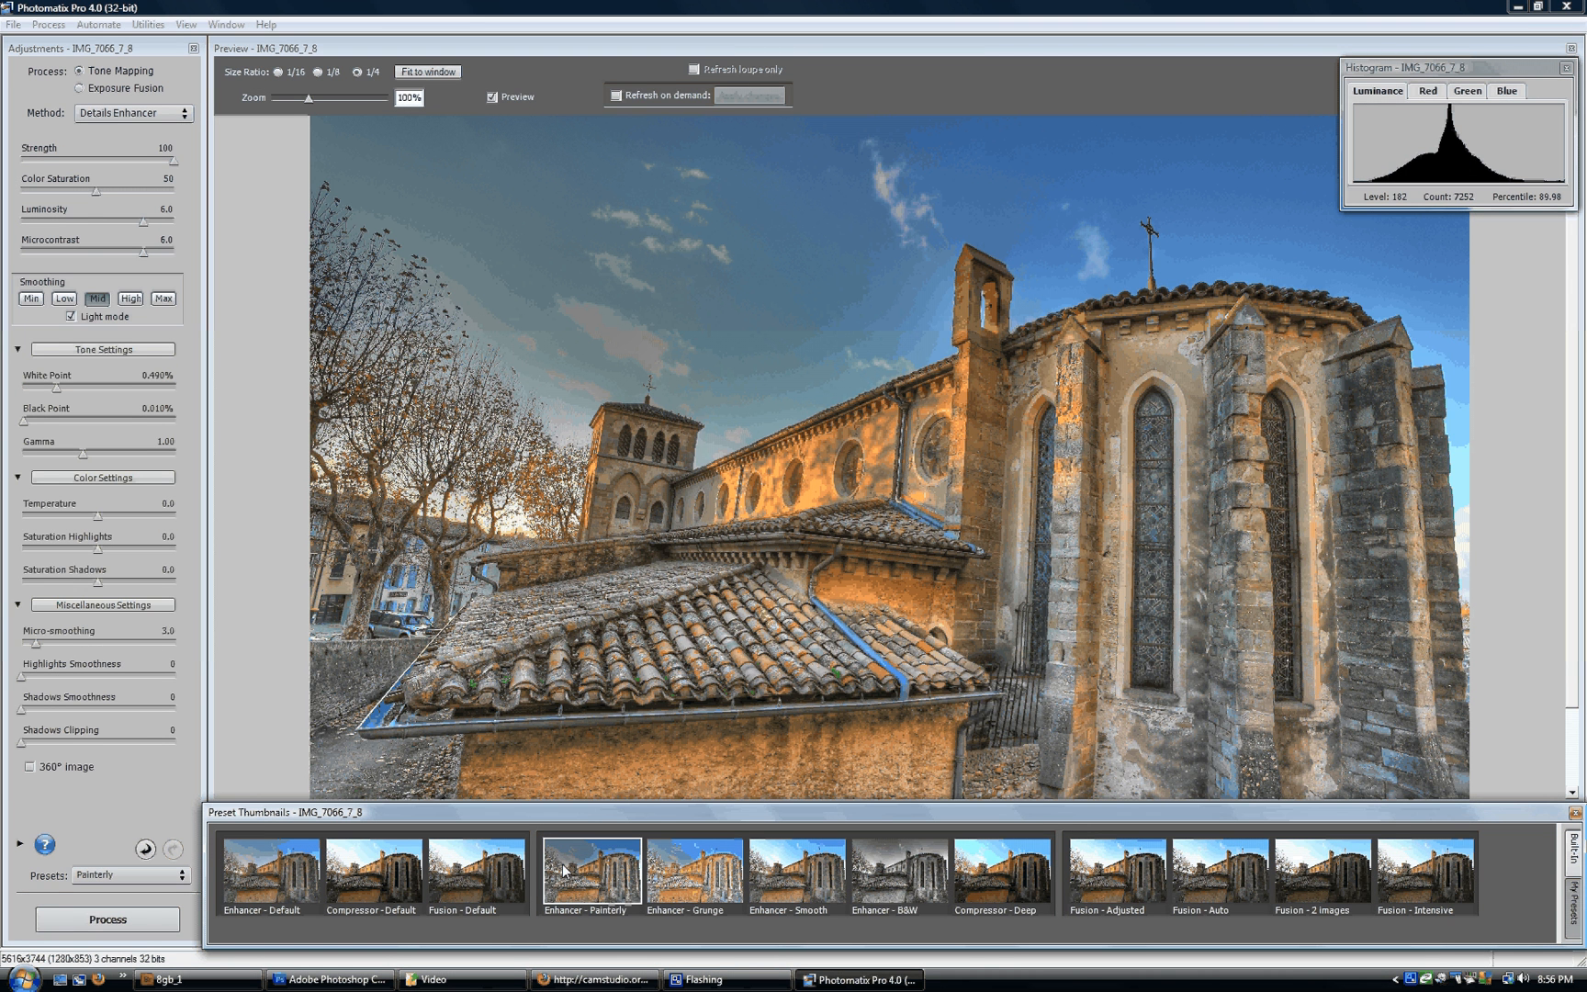
{"action": "left_click", "coordinate": [716, 875]}
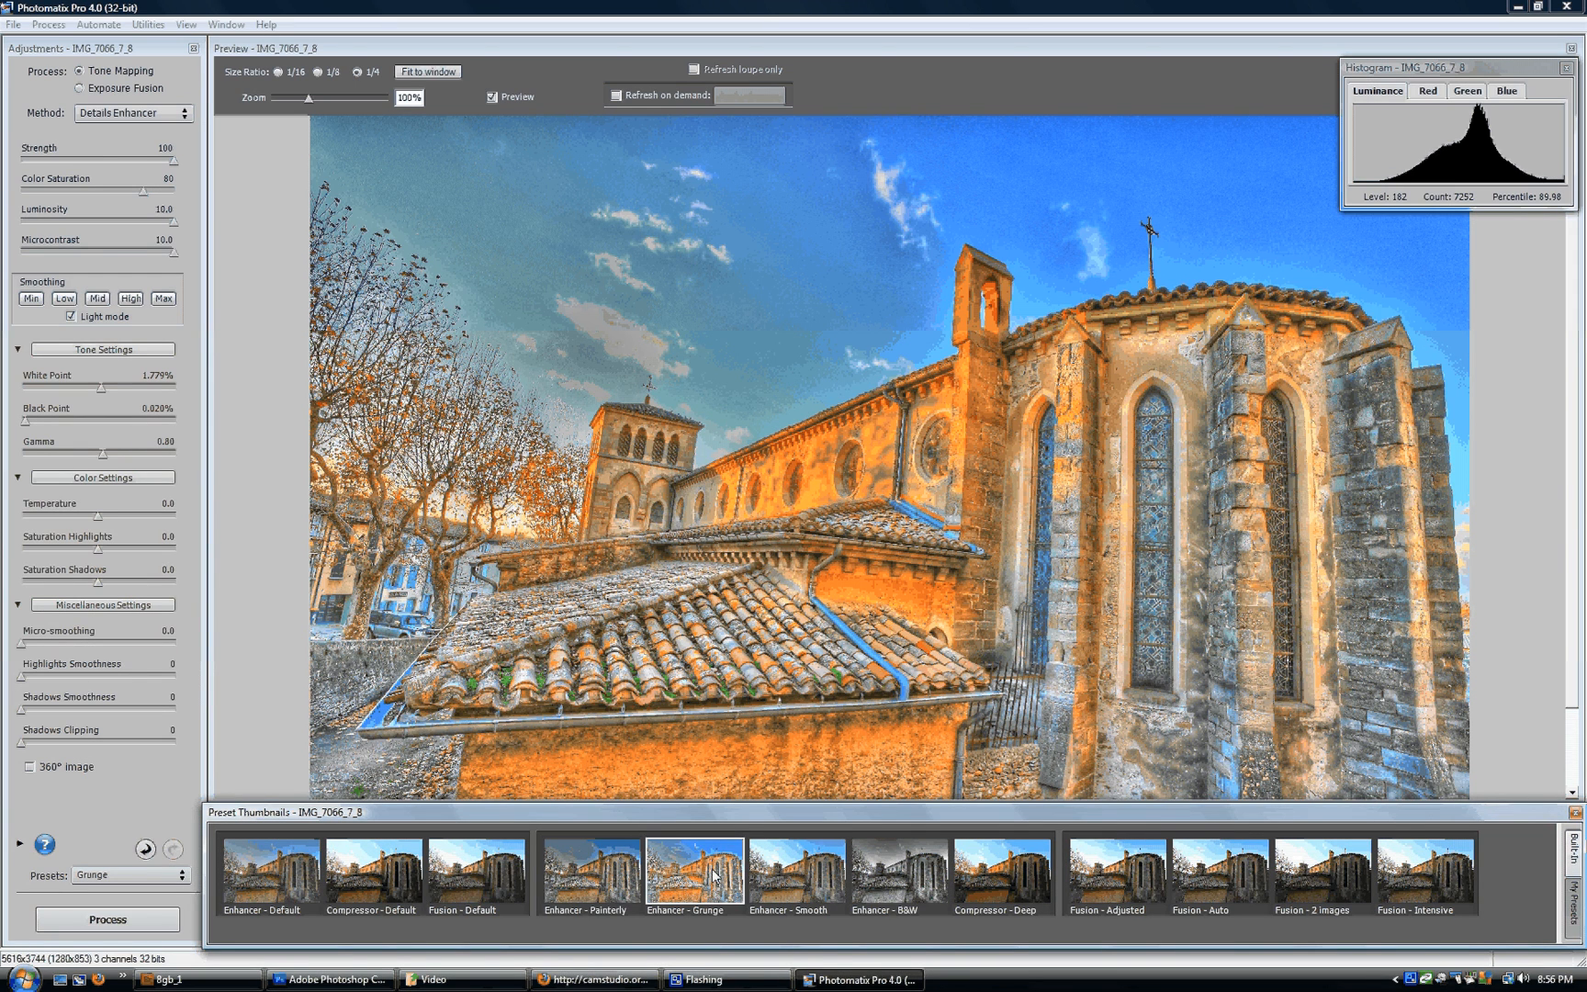
{"action": "left_click", "coordinate": [937, 885]}
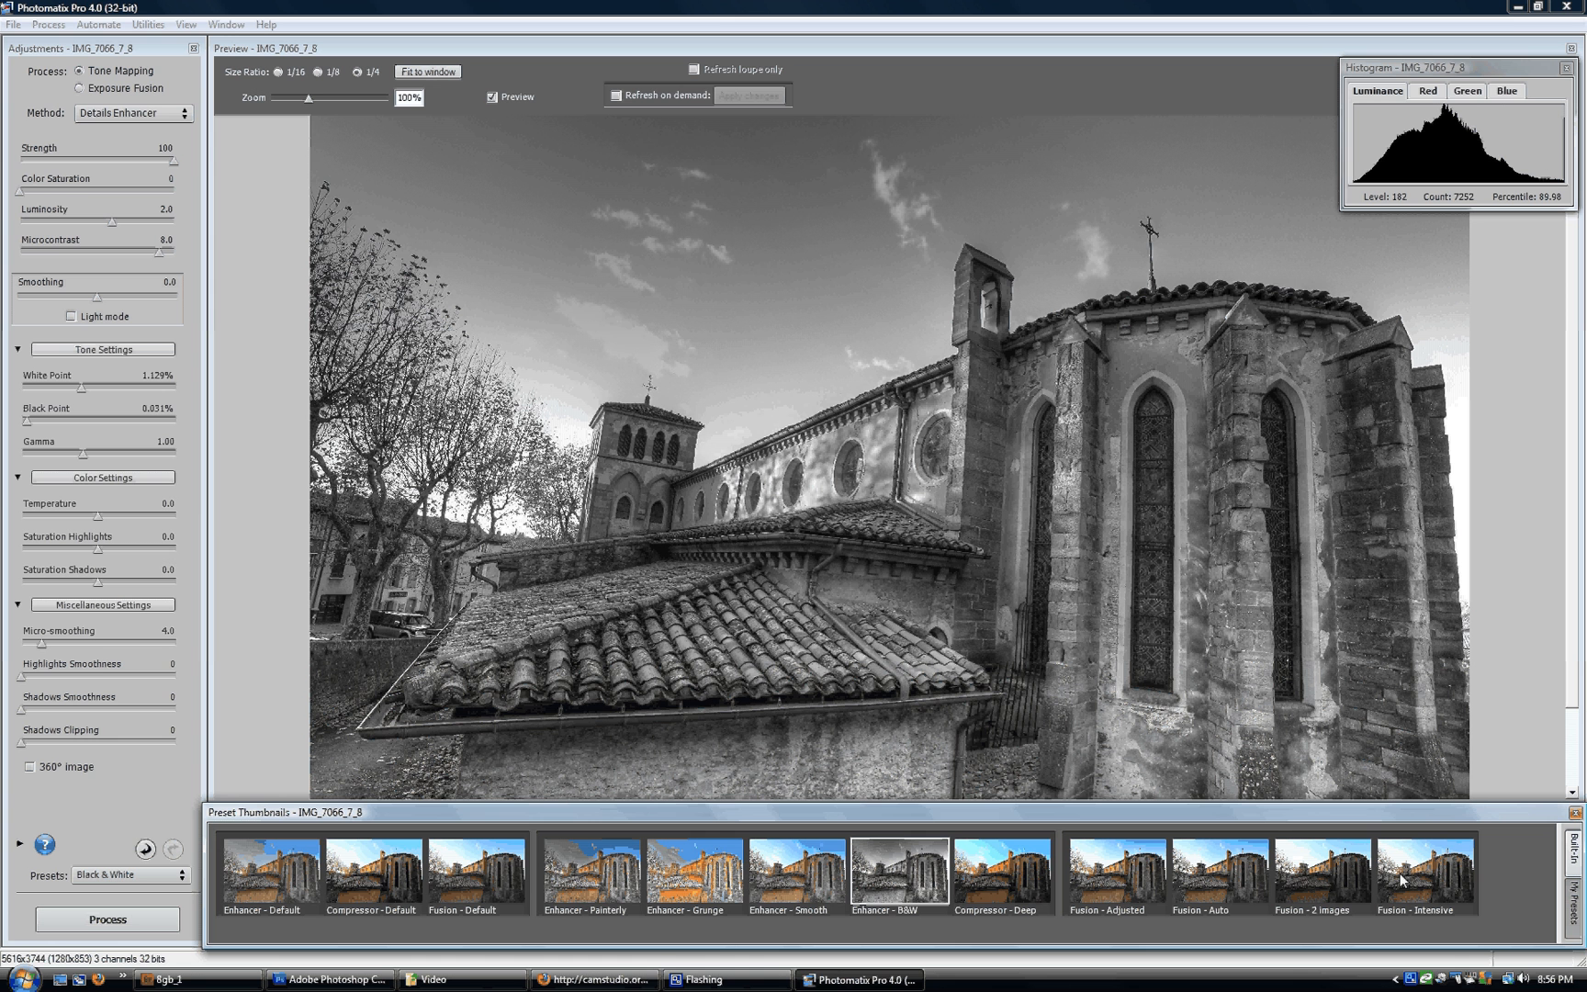
- Return the photo to the Details Enhancer method's Default preset
{"action": "left_click", "coordinate": [133, 875]}
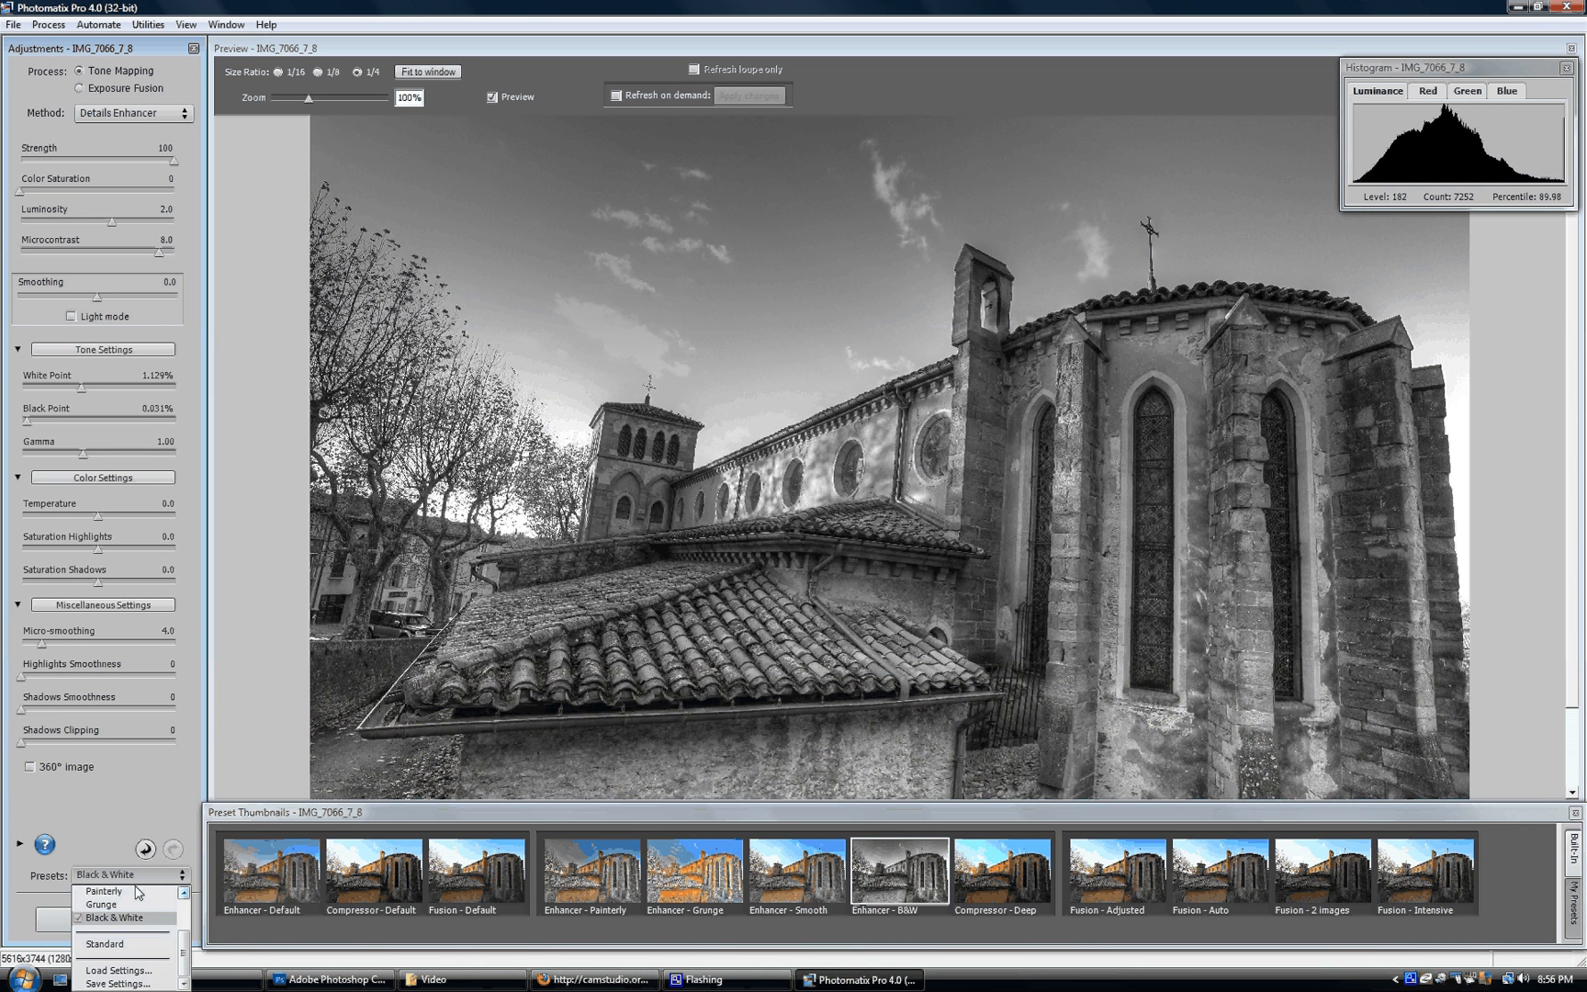
{"action": "left_click", "coordinate": [136, 888]}
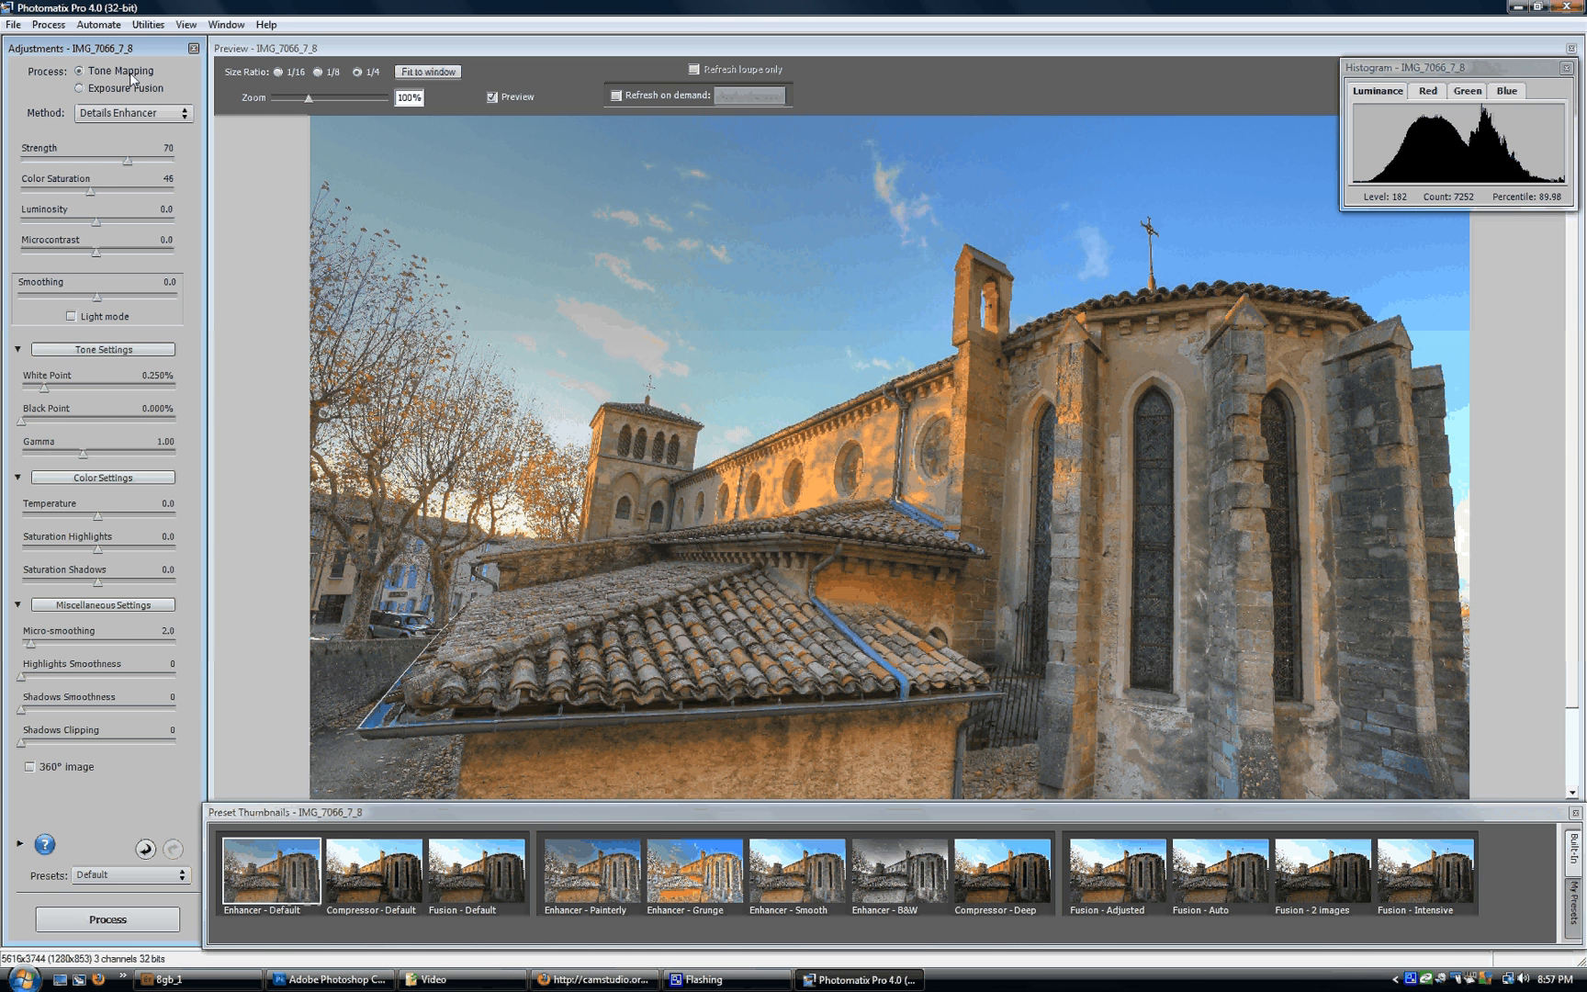
- Try the Tone Compressor method on the photo and switch back to Details Enhancer
{"action": "left_click", "coordinate": [149, 118]}
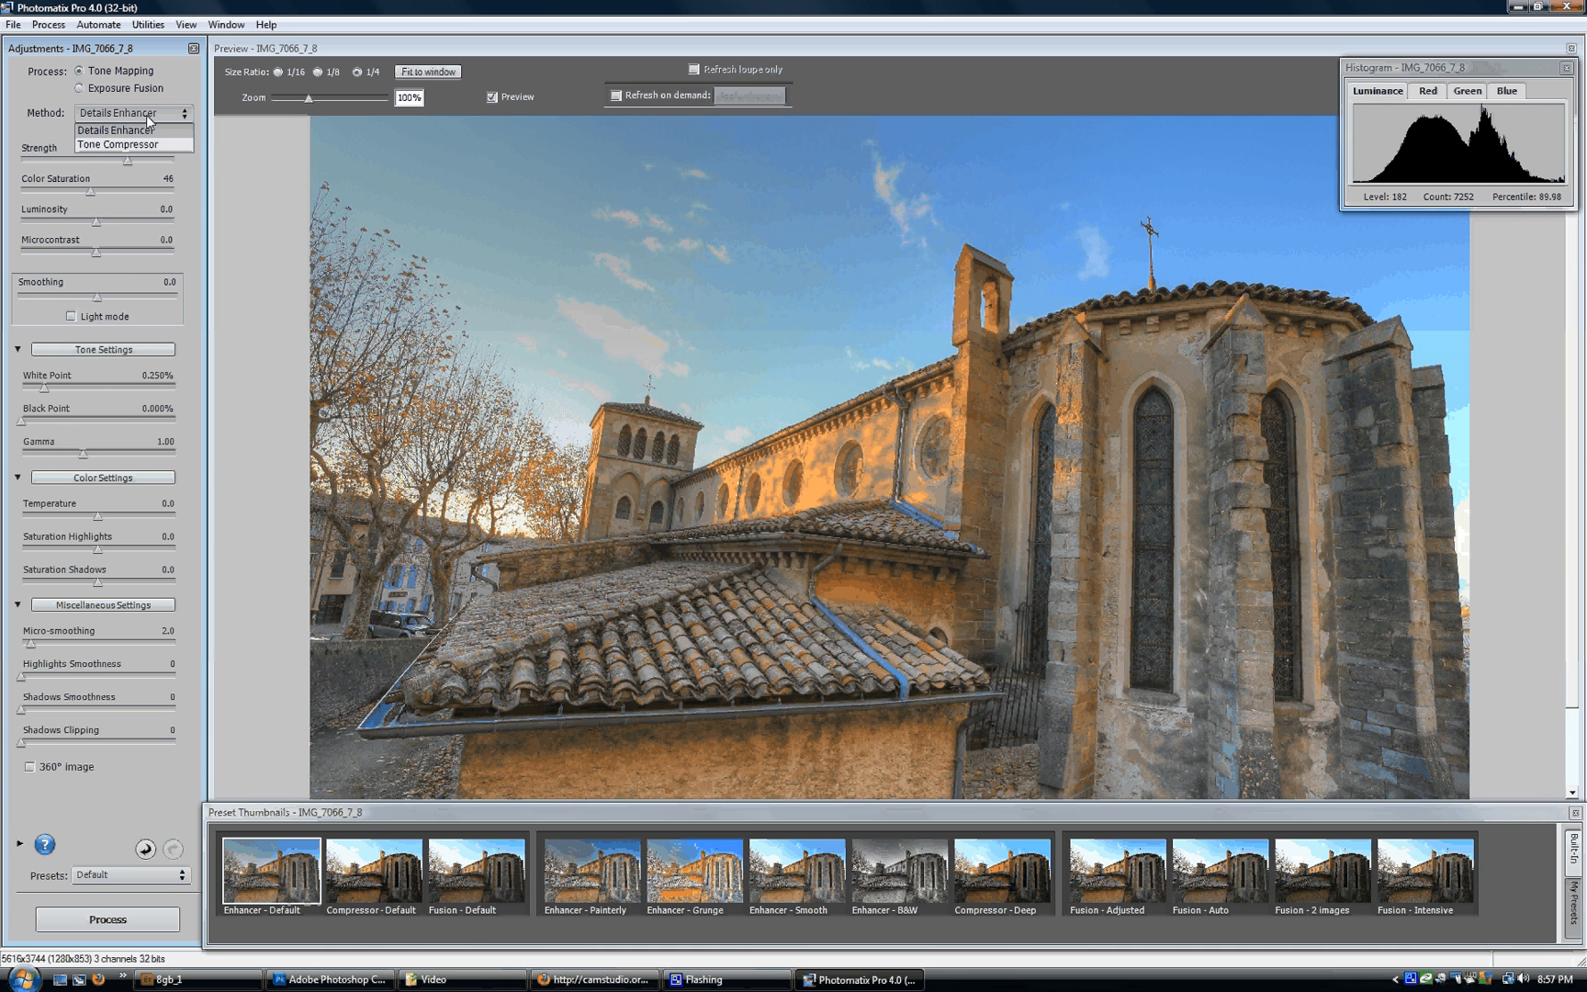
{"action": "left_click", "coordinate": [146, 144]}
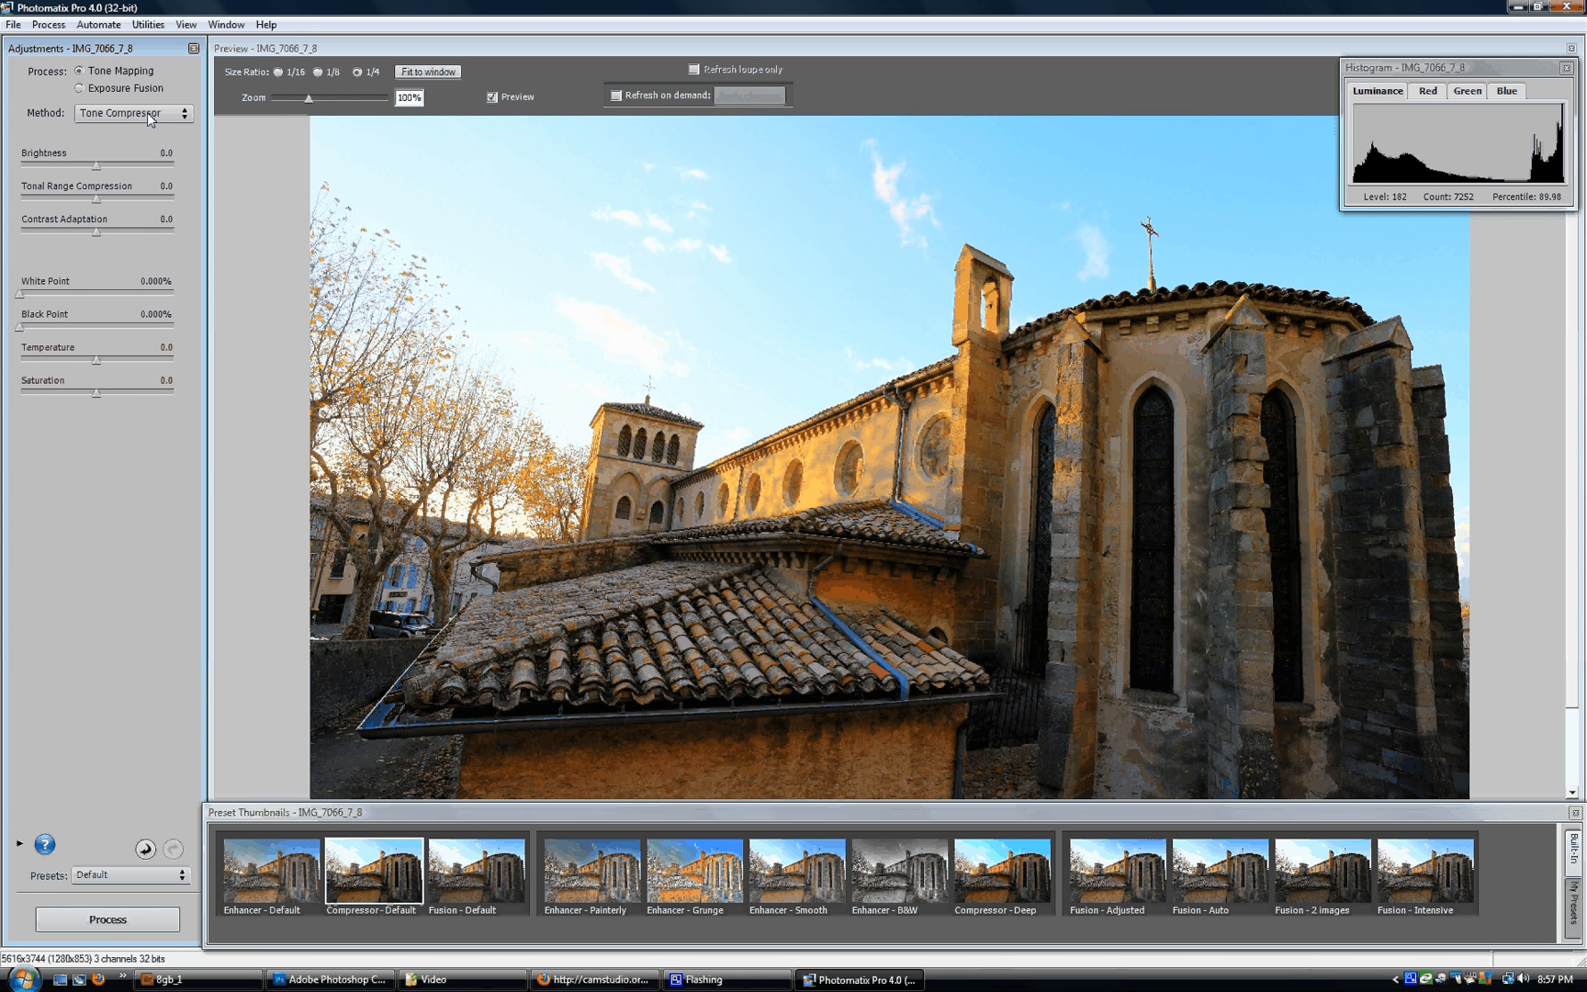
{"action": "left_click", "coordinate": [150, 114]}
{"action": "left_click", "coordinate": [150, 136]}
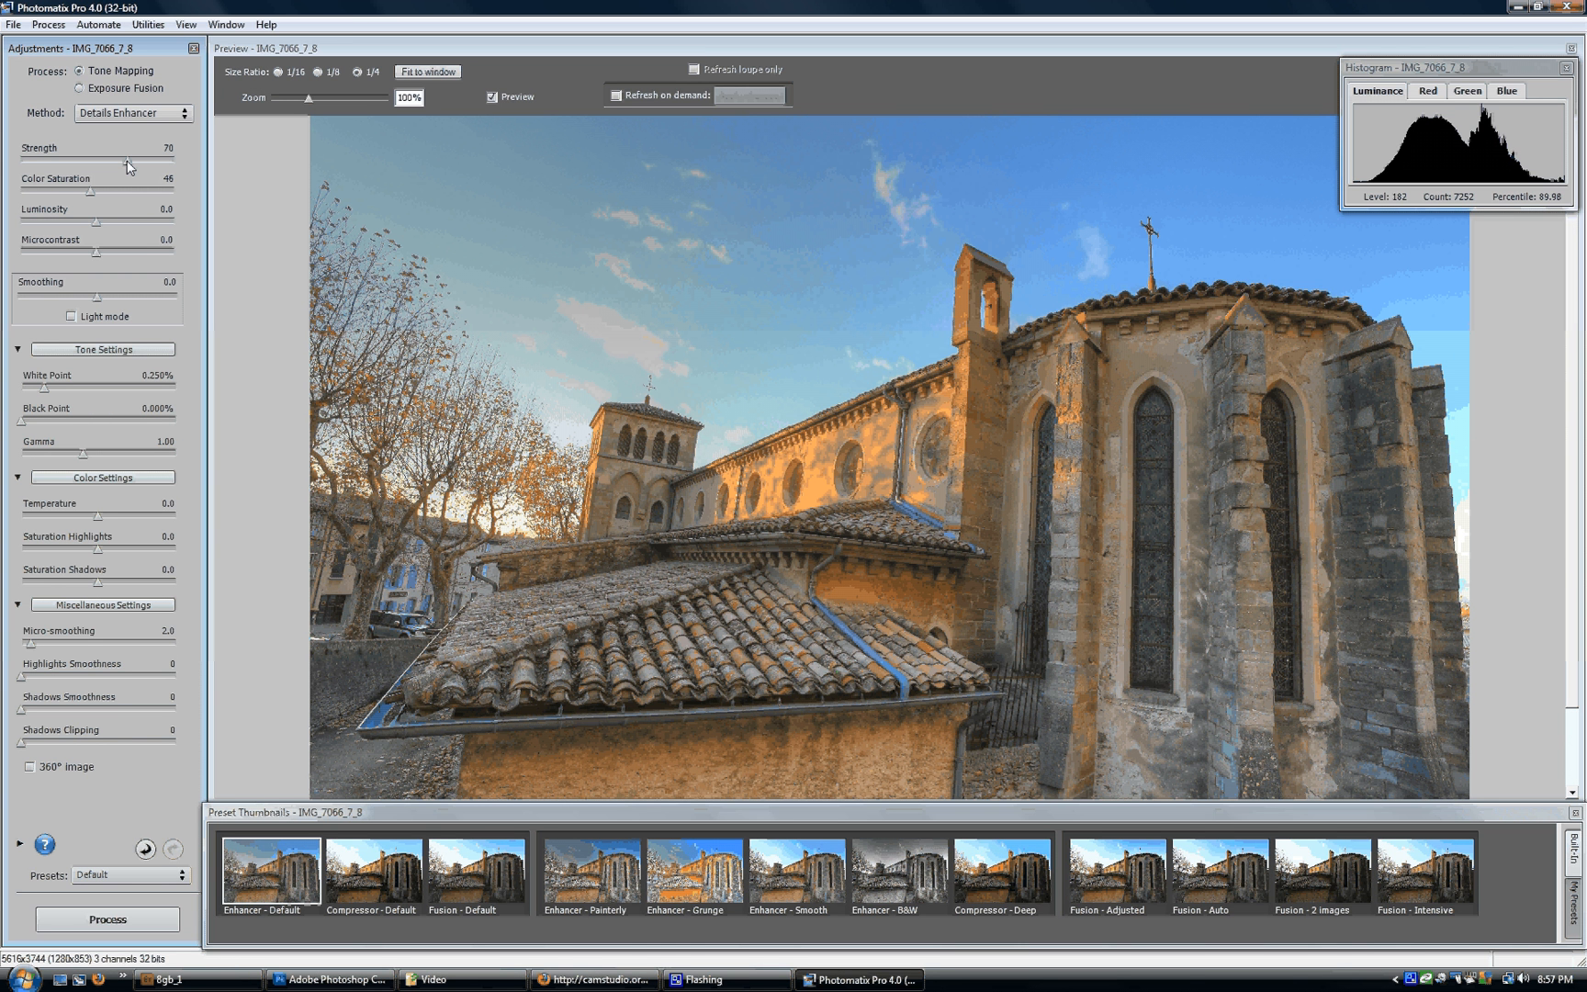
- Compare a low Strength of 21 and set it to 77, then try Color Saturation at 79 and return it to 46
{"action": "left_click_drag", "start_coordinate": [126, 163], "coordinate": [51, 163]}
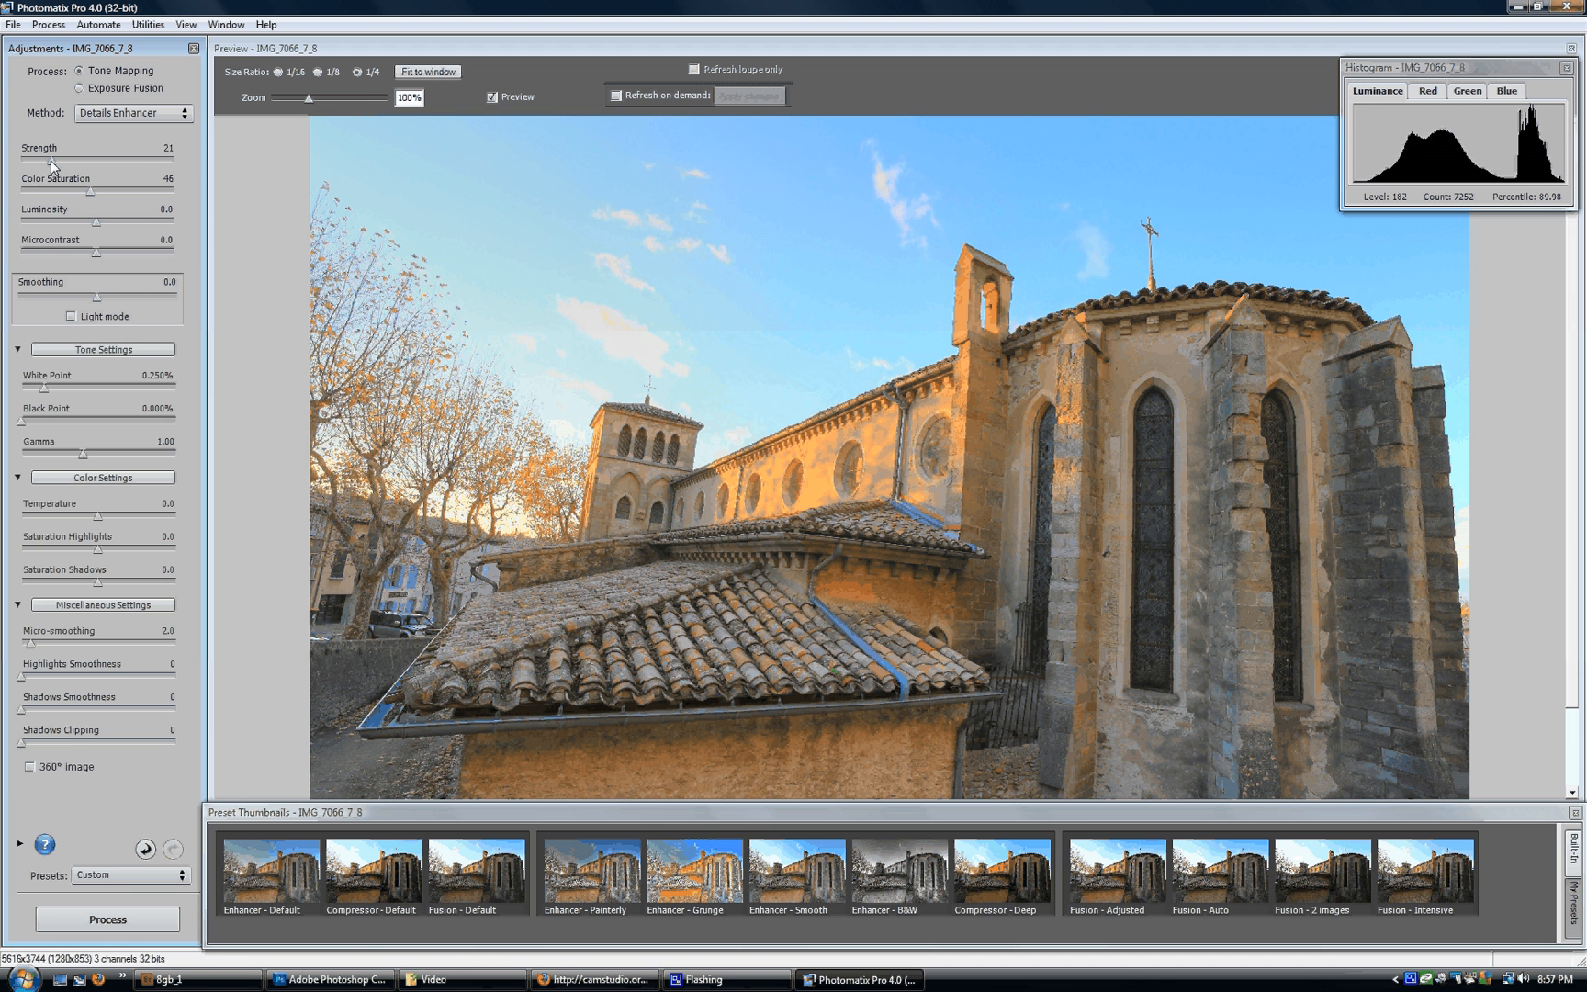
{"action": "left_click_drag", "start_coordinate": [50, 160], "coordinate": [139, 160]}
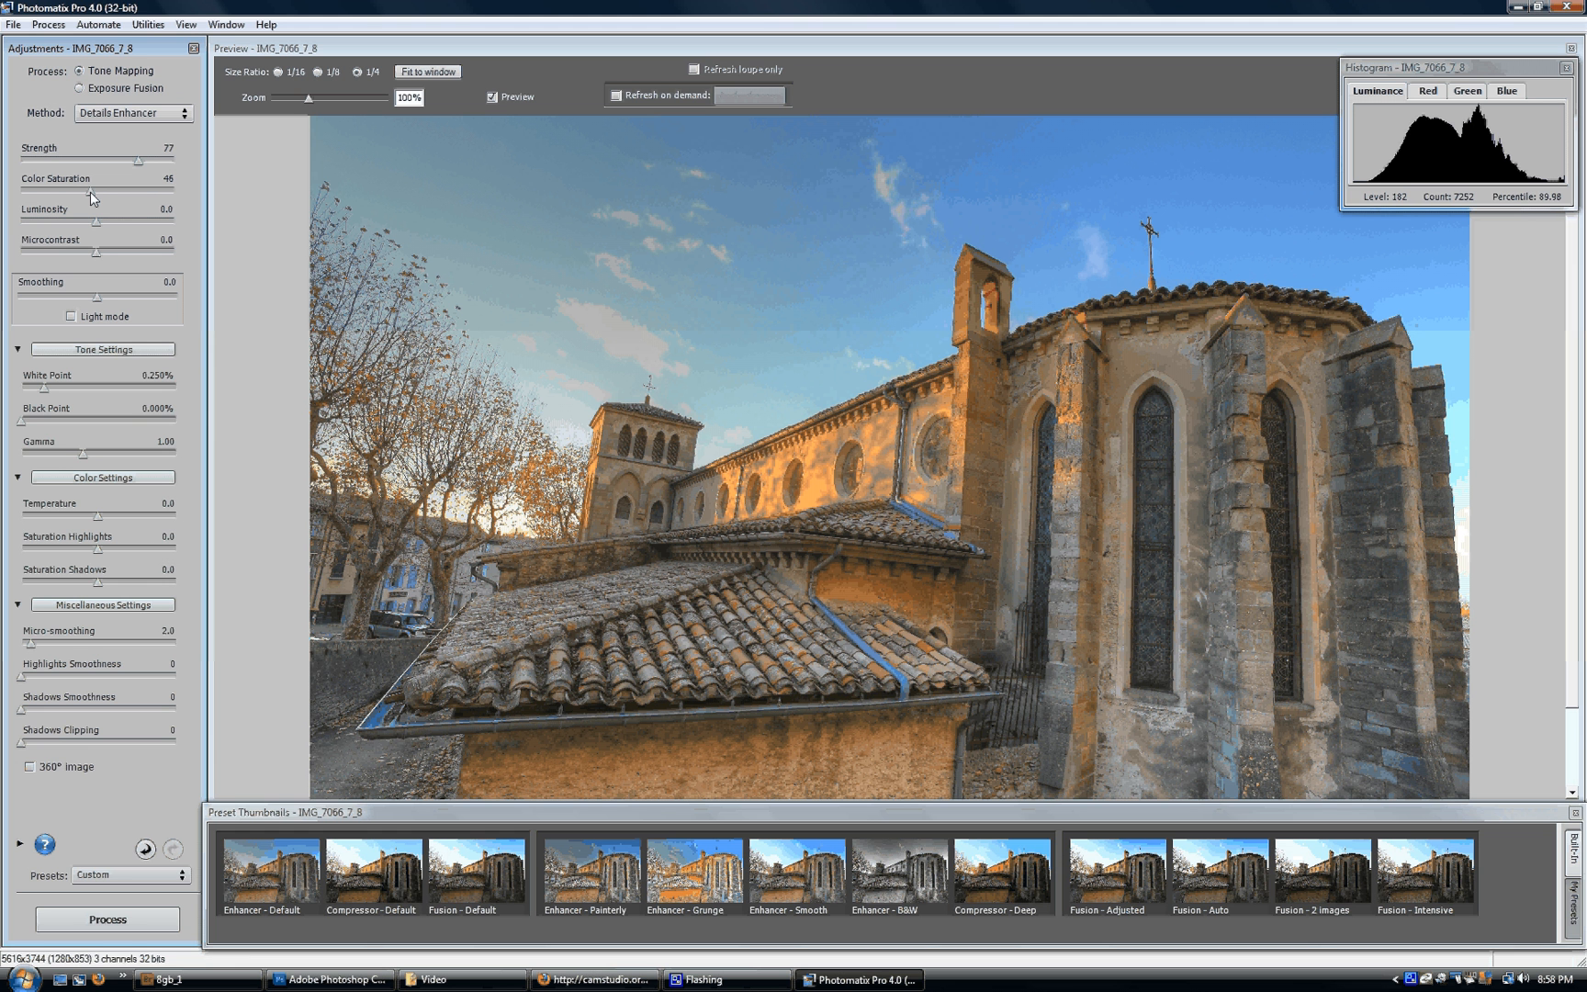
{"action": "left_click_drag", "start_coordinate": [91, 191], "coordinate": [142, 192]}
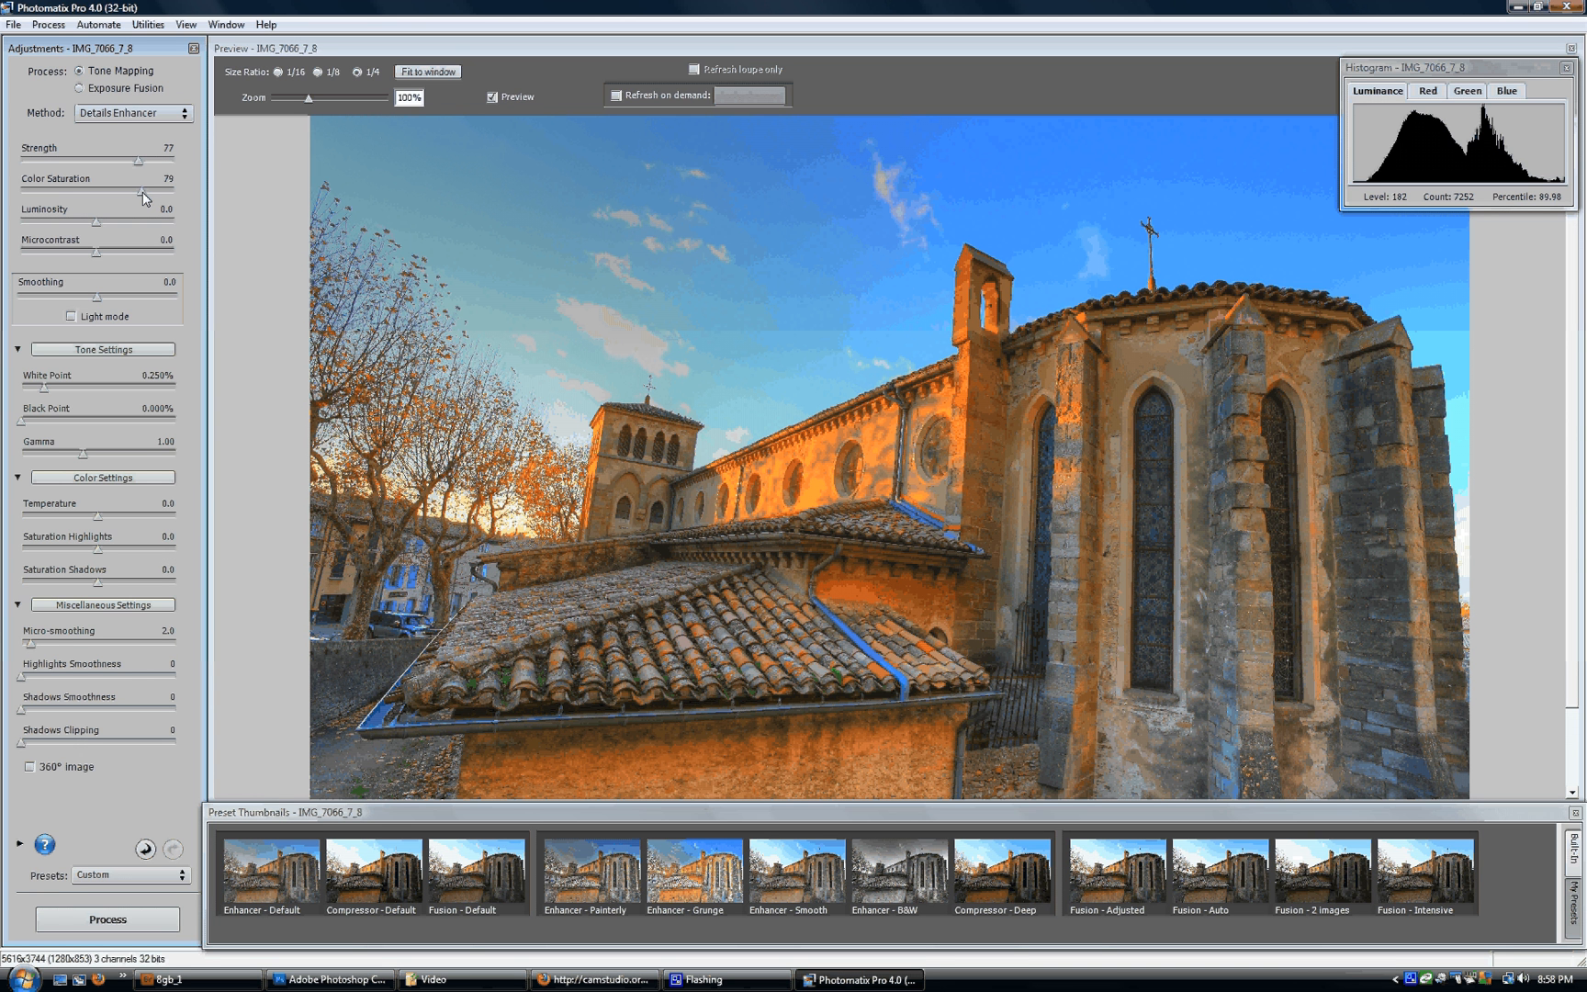
{"action": "left_click_drag", "start_coordinate": [143, 192], "coordinate": [86, 192]}
{"action": "left_click_drag", "start_coordinate": [86, 192], "coordinate": [91, 192]}
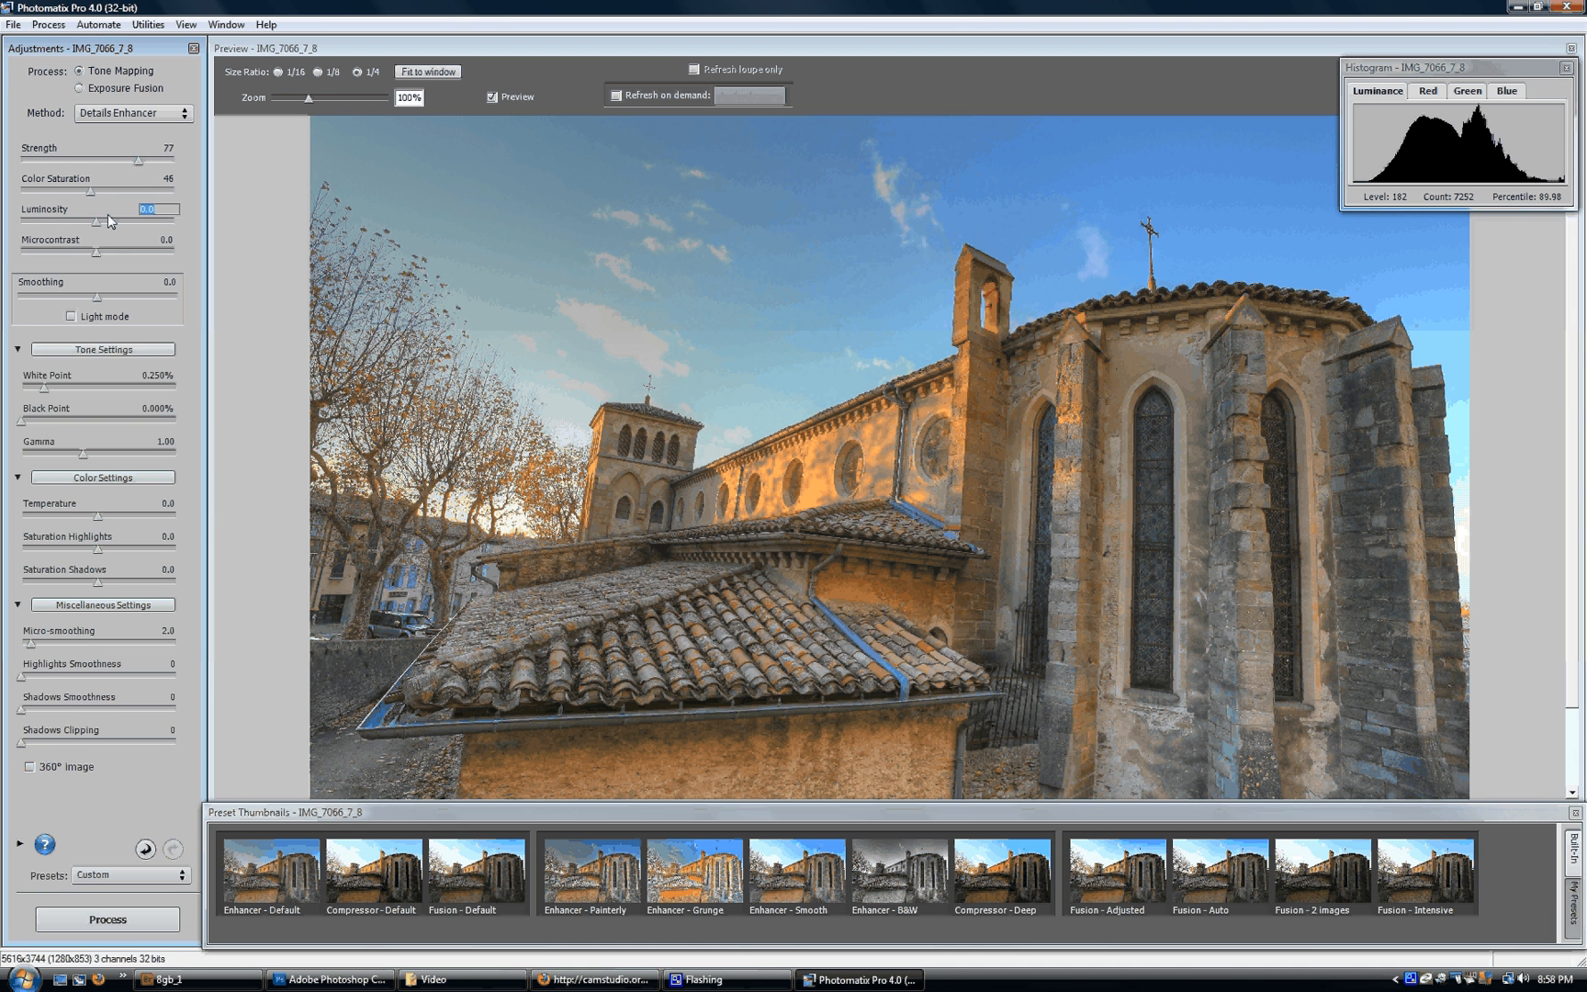
- Compare the Luminosity extremes of 10 and -10 on the photo and set Luminosity to 2.6
{"action": "left_click", "coordinate": [96, 223]}
{"action": "left_click_drag", "start_coordinate": [97, 223], "coordinate": [173, 223]}
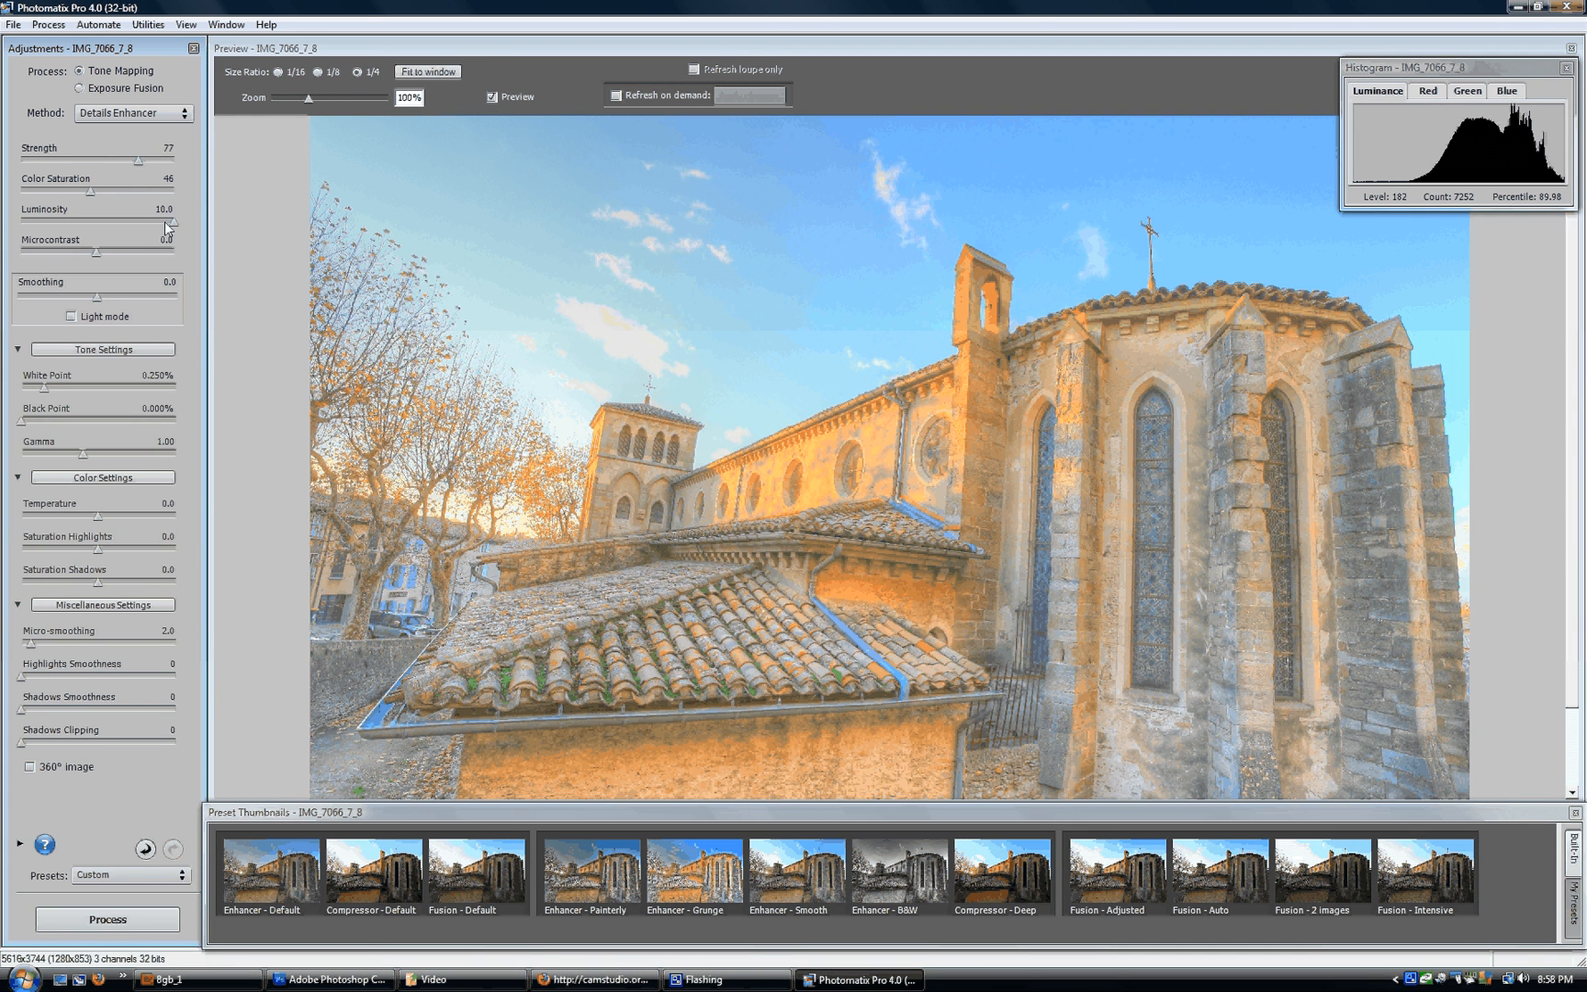
{"action": "left_click_drag", "start_coordinate": [171, 222], "coordinate": [17, 222]}
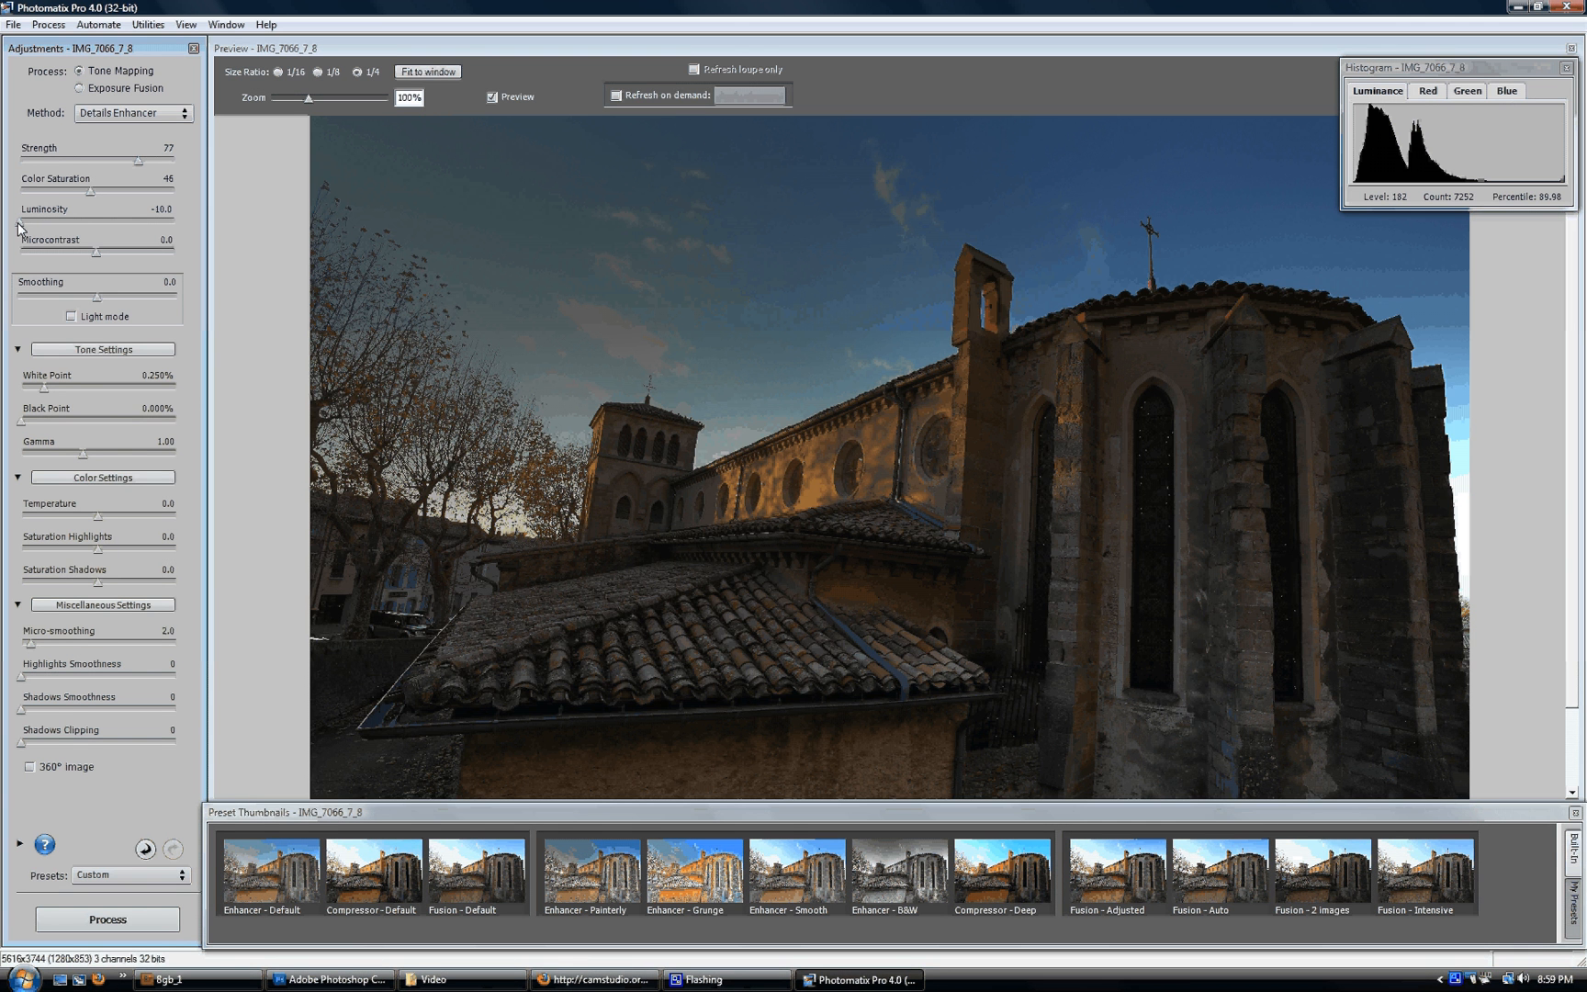
{"action": "left_click_drag", "start_coordinate": [17, 222], "coordinate": [118, 225]}
{"action": "left_click_drag", "start_coordinate": [116, 225], "coordinate": [125, 224]}
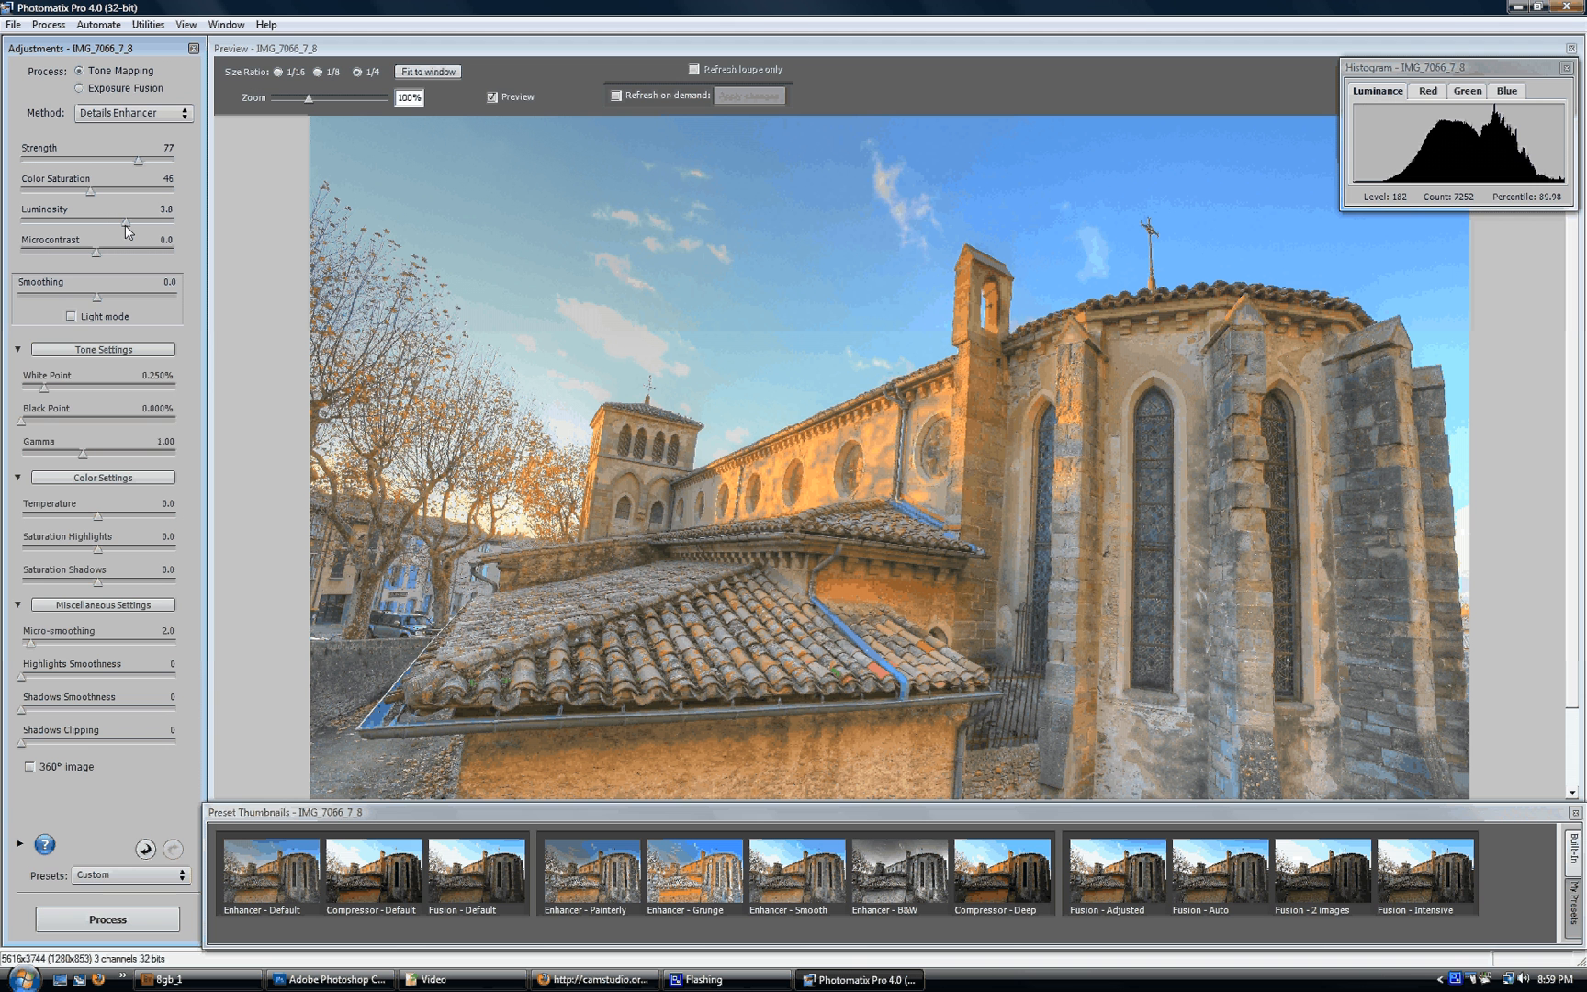
{"action": "left_click_drag", "start_coordinate": [126, 226], "coordinate": [117, 241]}
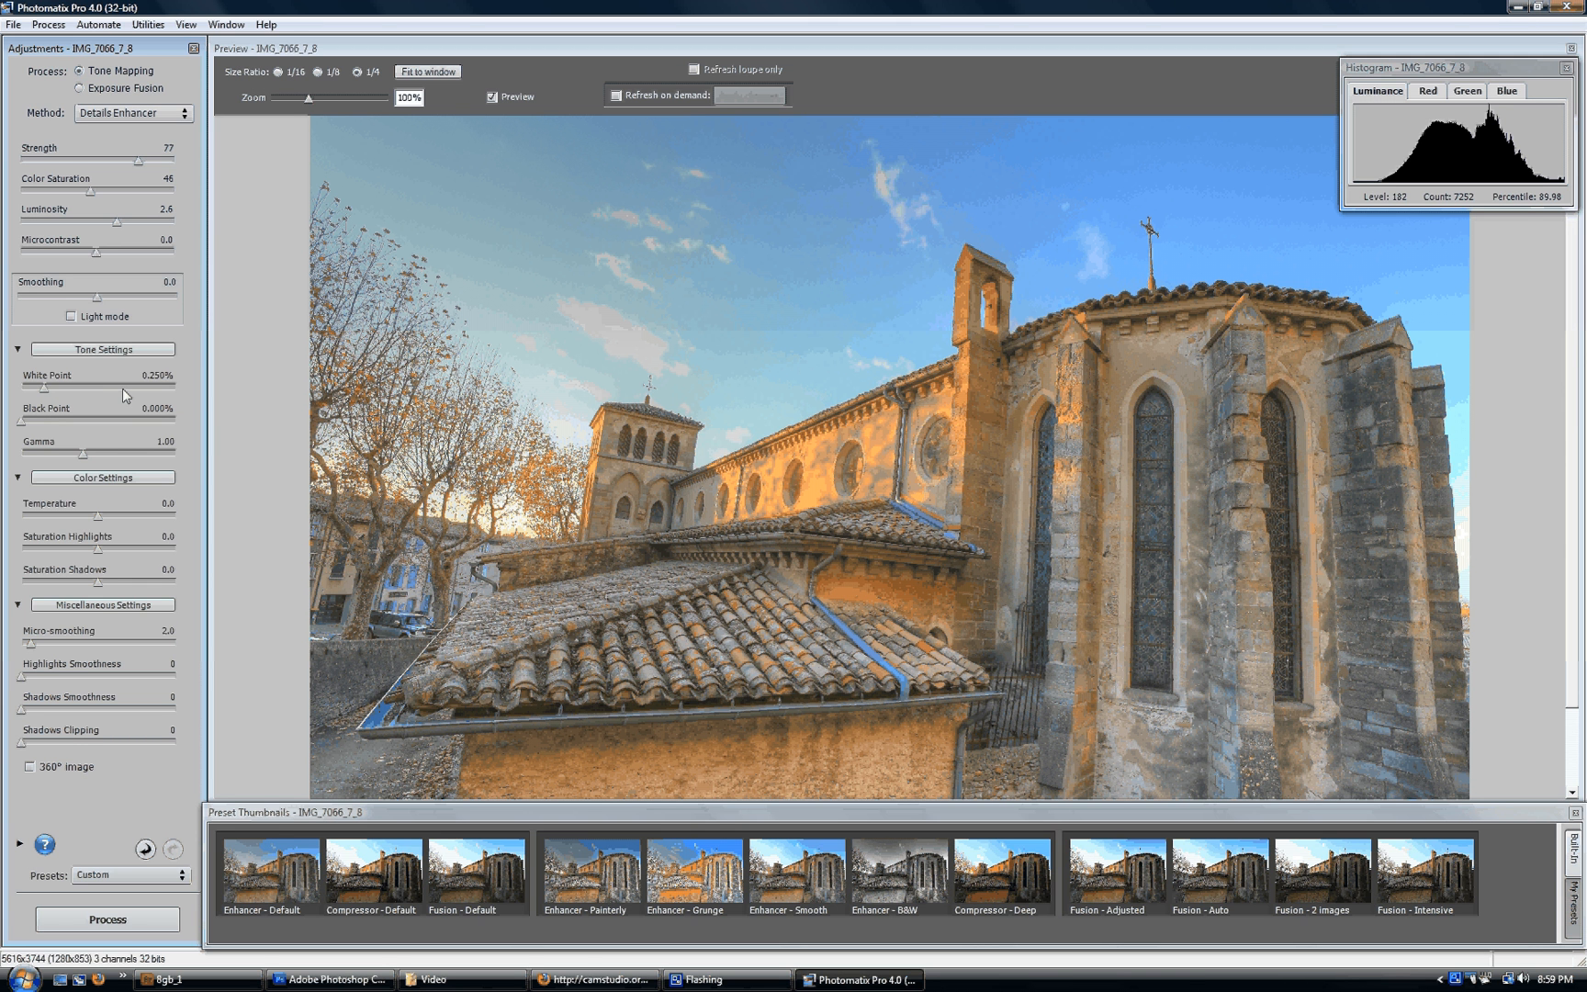
- Show the setting explanations and read those for White Point, Luminosity and Microcontrast
{"action": "left_click", "coordinate": [20, 842]}
{"action": "mouse_move", "coordinate": [65, 384]}
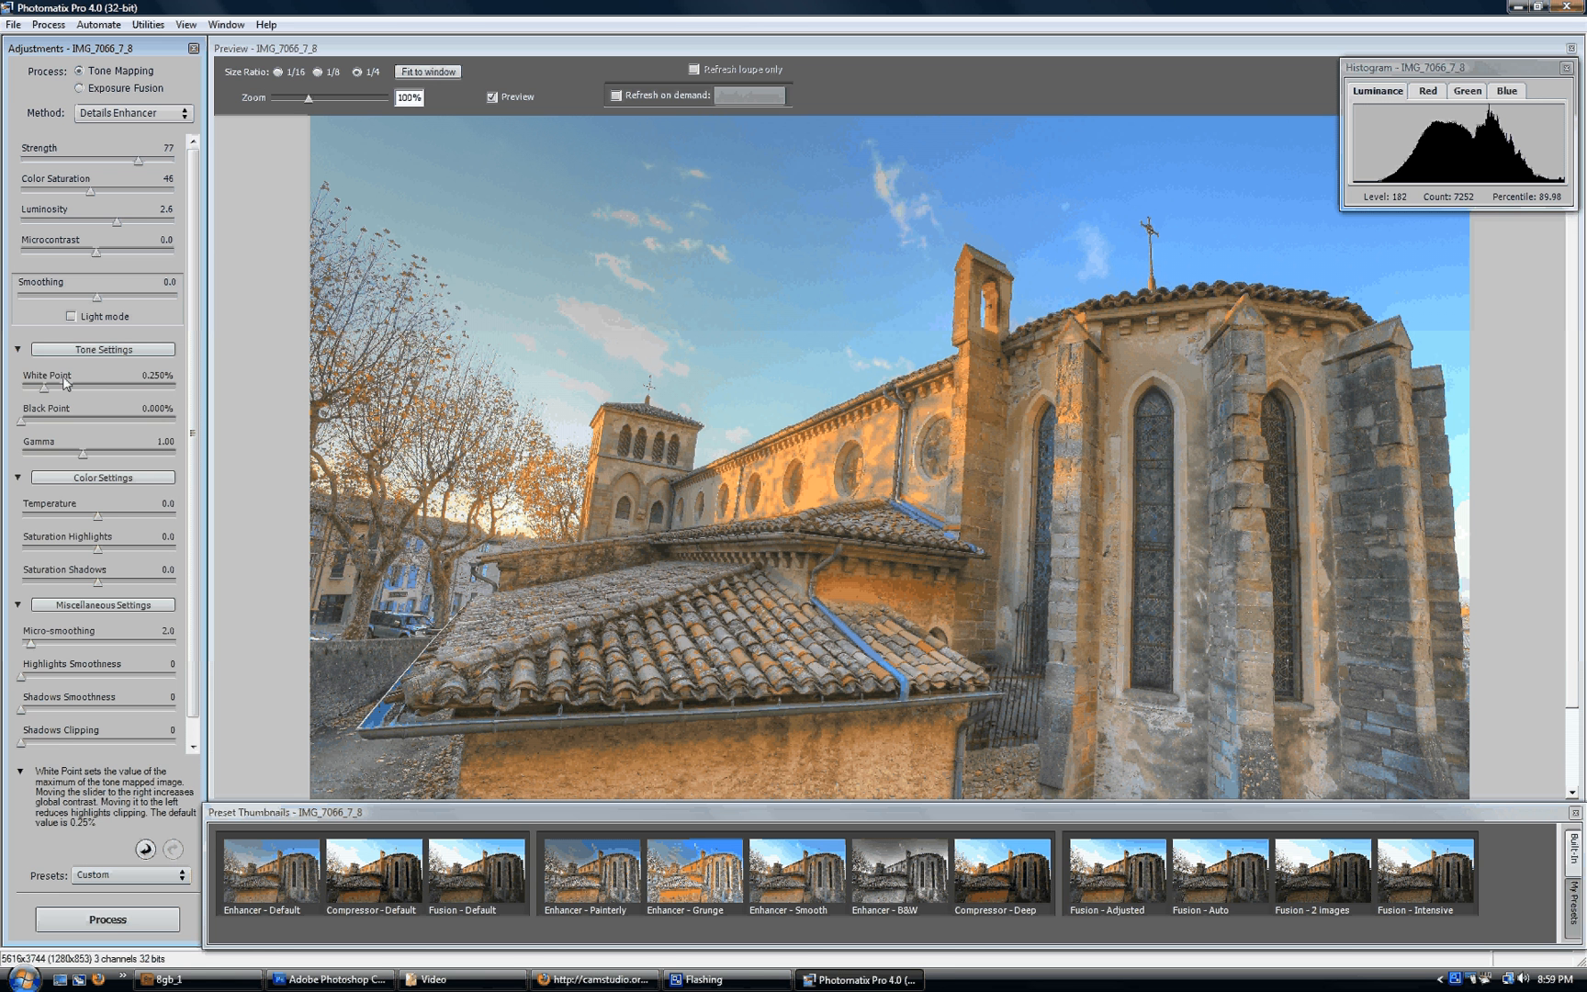
{"action": "mouse_move", "coordinate": [61, 211]}
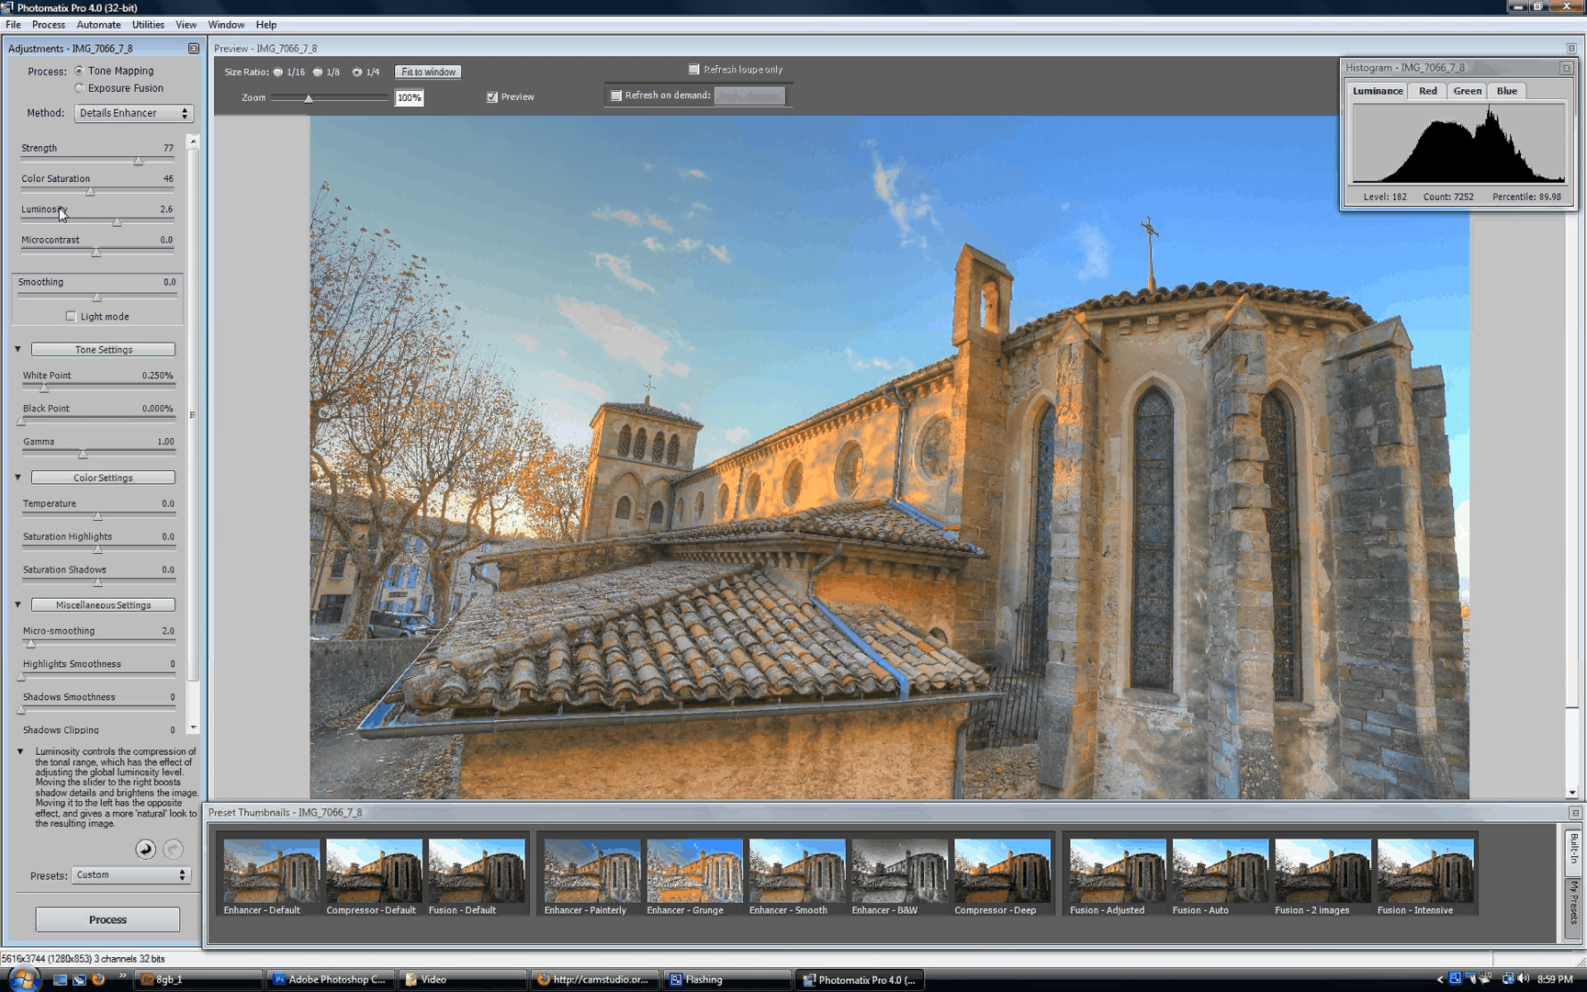
{"action": "mouse_move", "coordinate": [57, 243]}
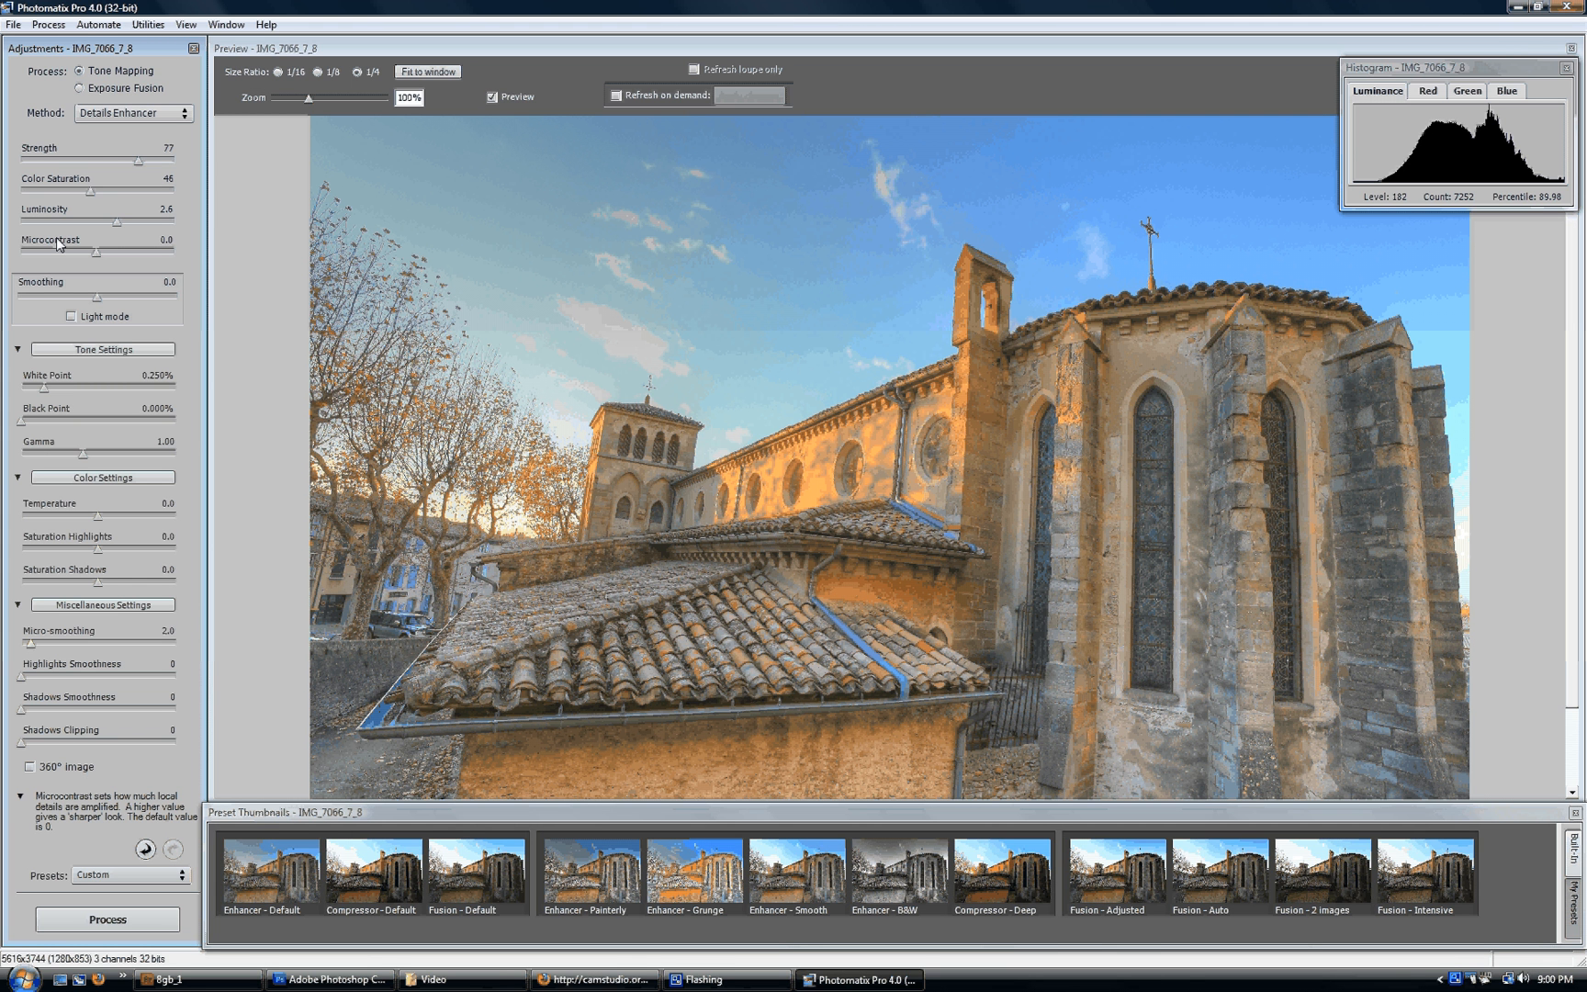
- Compare positive and negative Microcontrast values on the photo and set Microcontrast to 7.3
{"action": "left_click_drag", "start_coordinate": [95, 251], "coordinate": [149, 253]}
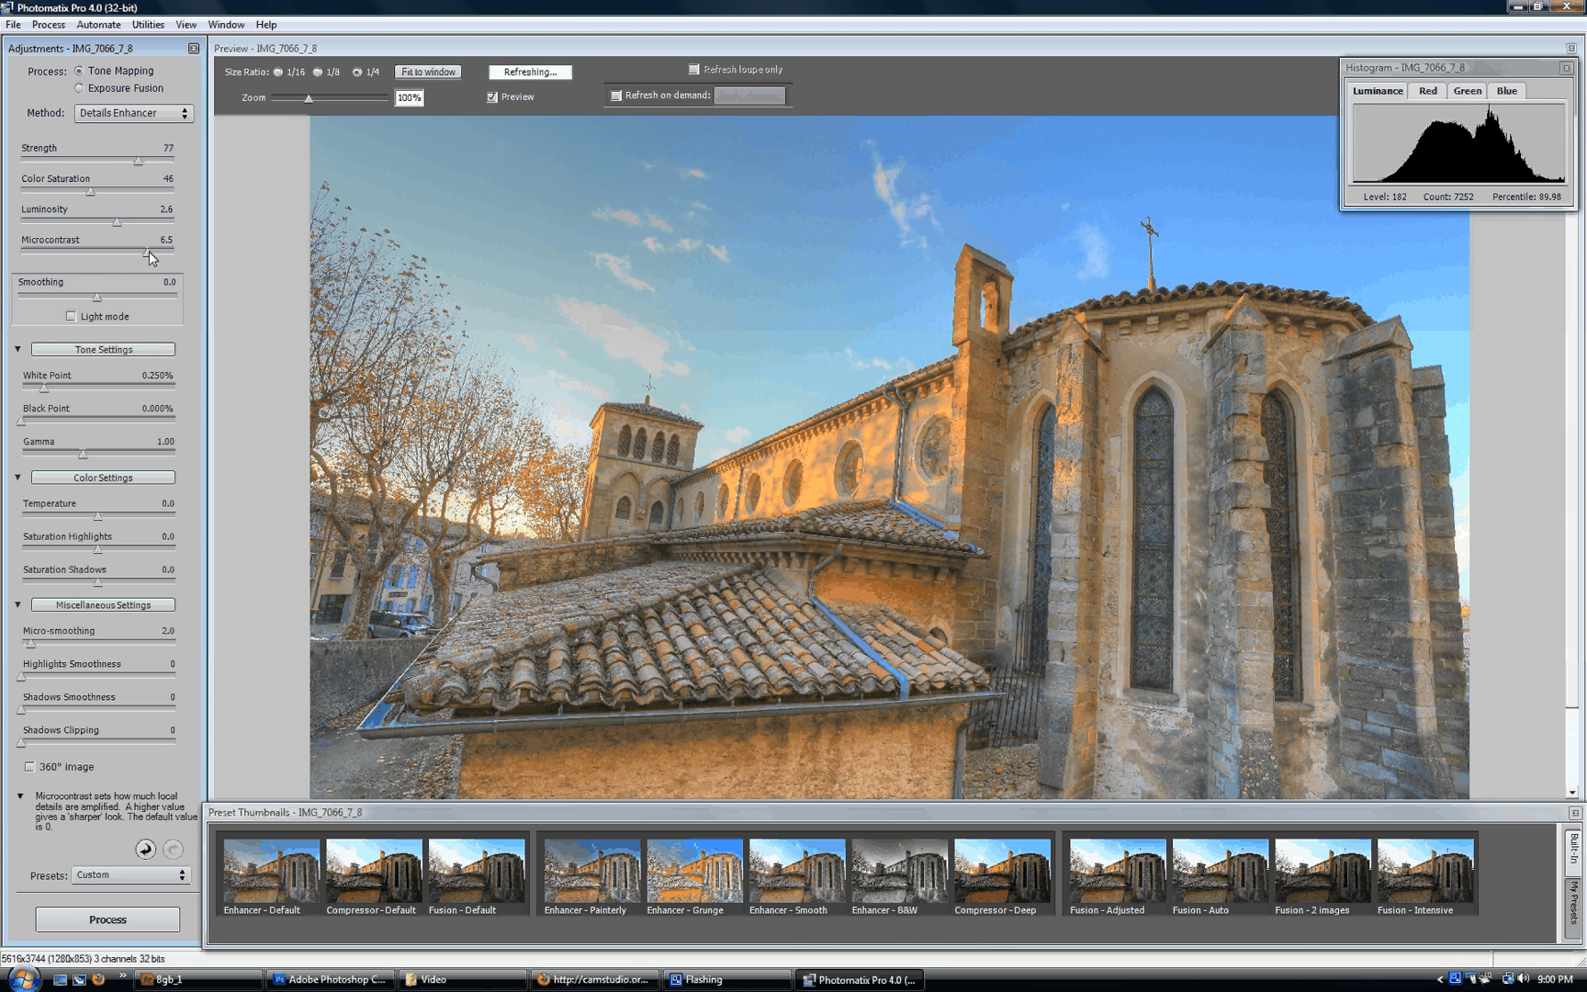
{"action": "left_click_drag", "start_coordinate": [149, 251], "coordinate": [40, 260]}
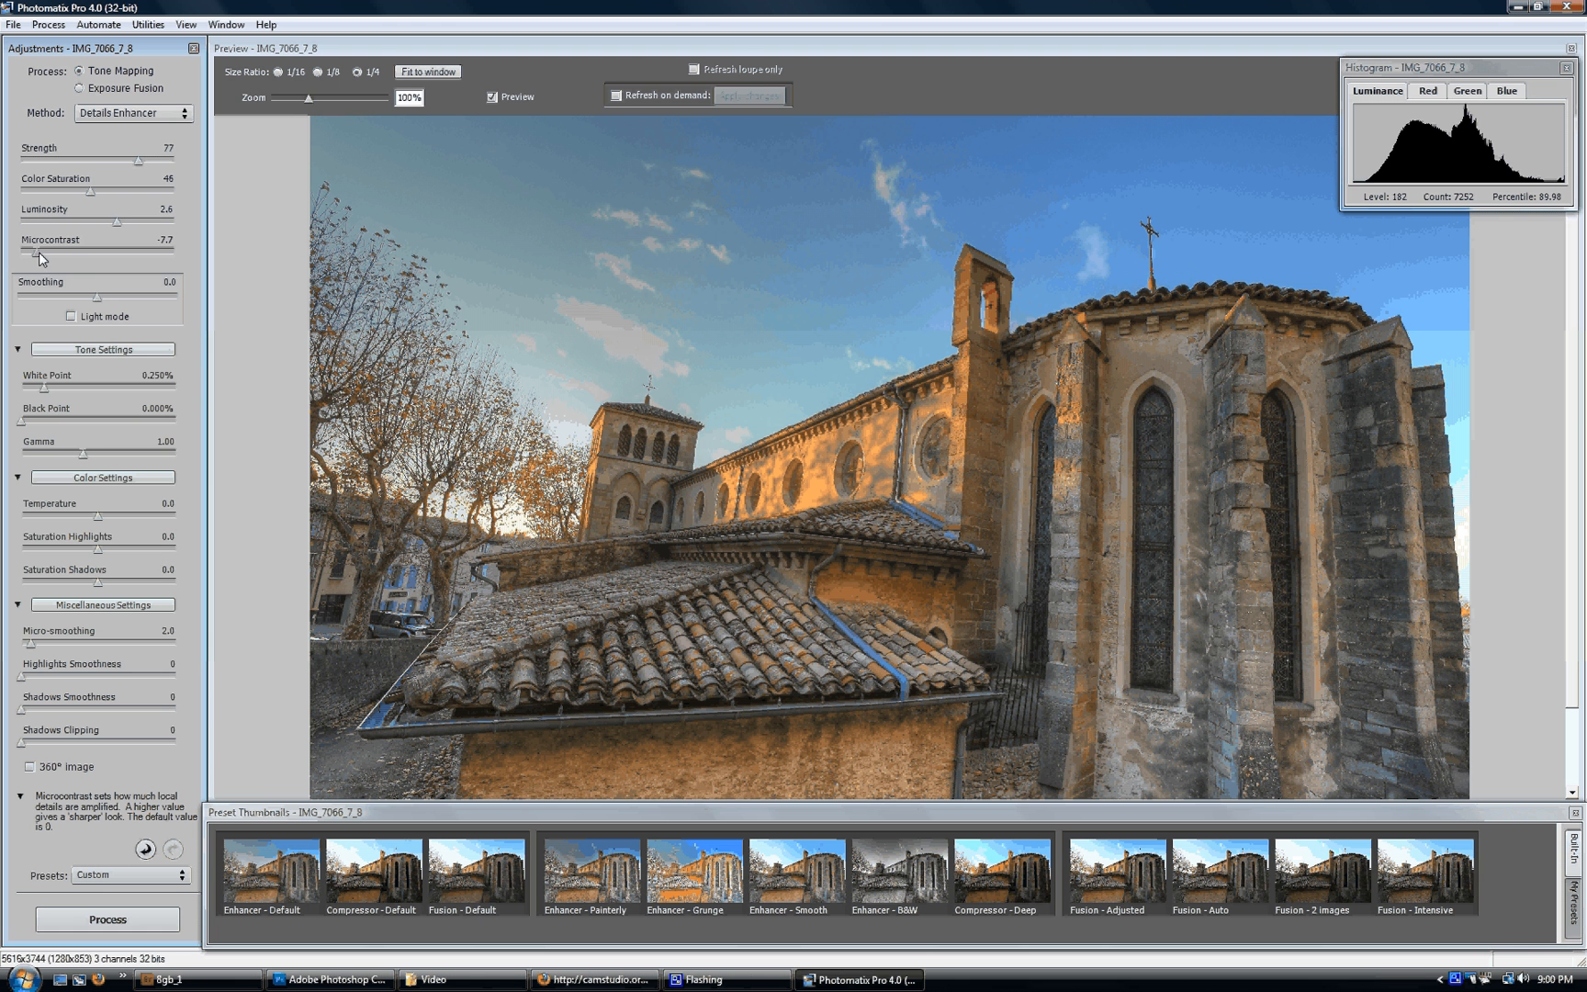
{"action": "left_click_drag", "start_coordinate": [41, 260], "coordinate": [65, 260]}
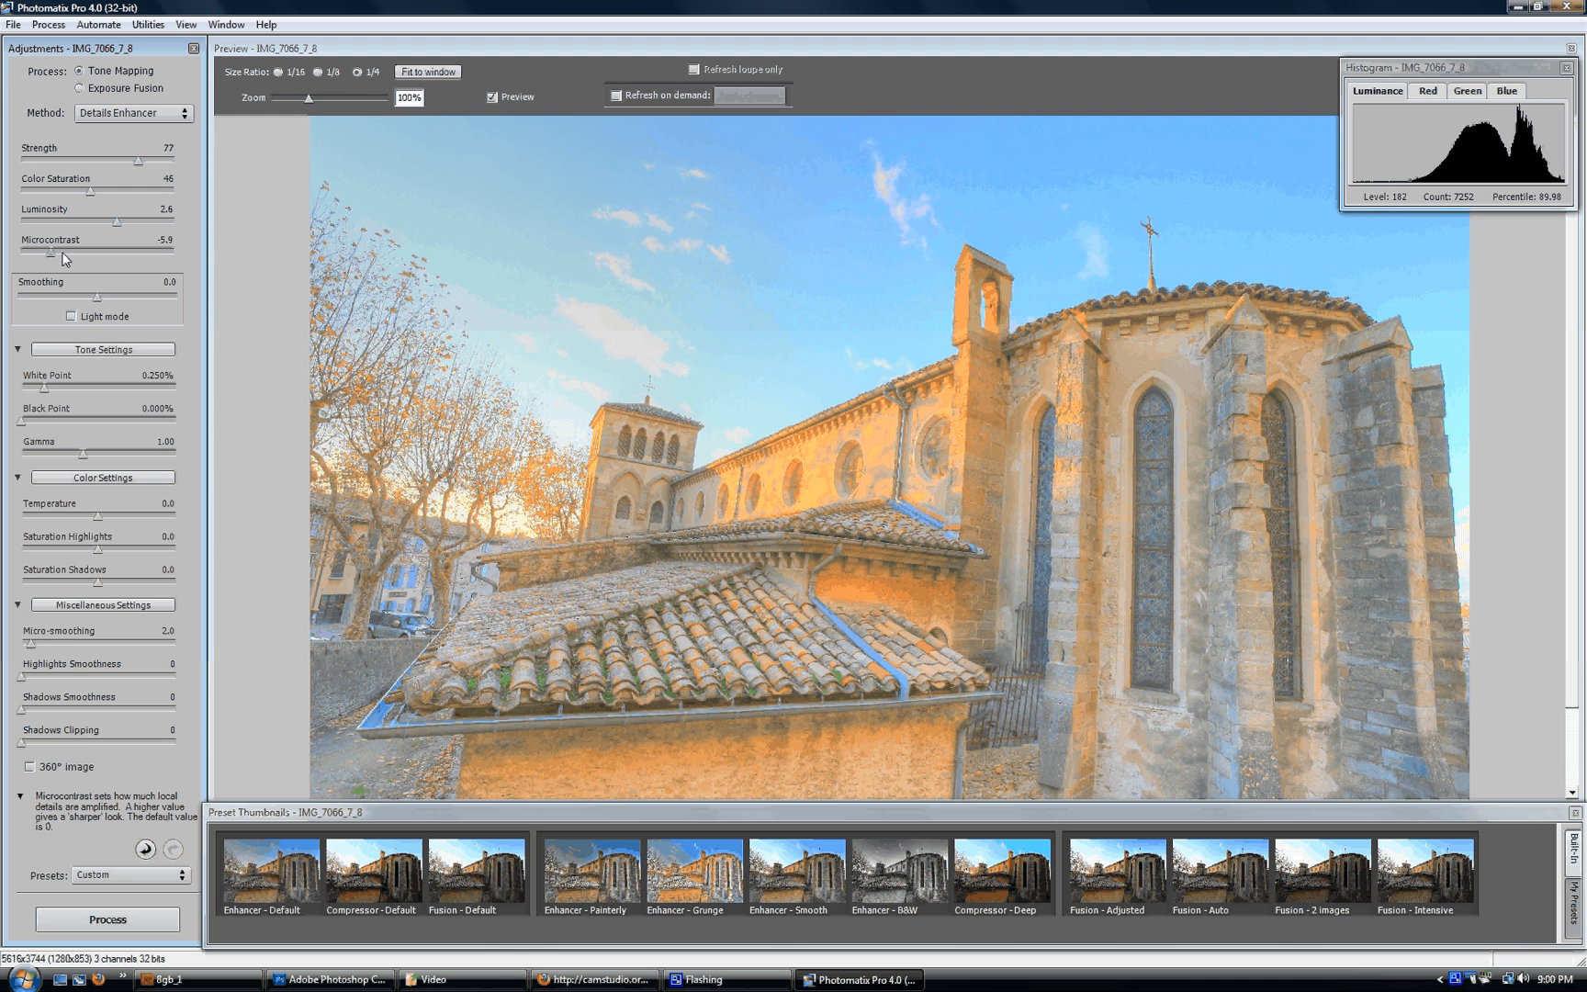
{"action": "left_click_drag", "start_coordinate": [66, 260], "coordinate": [160, 260]}
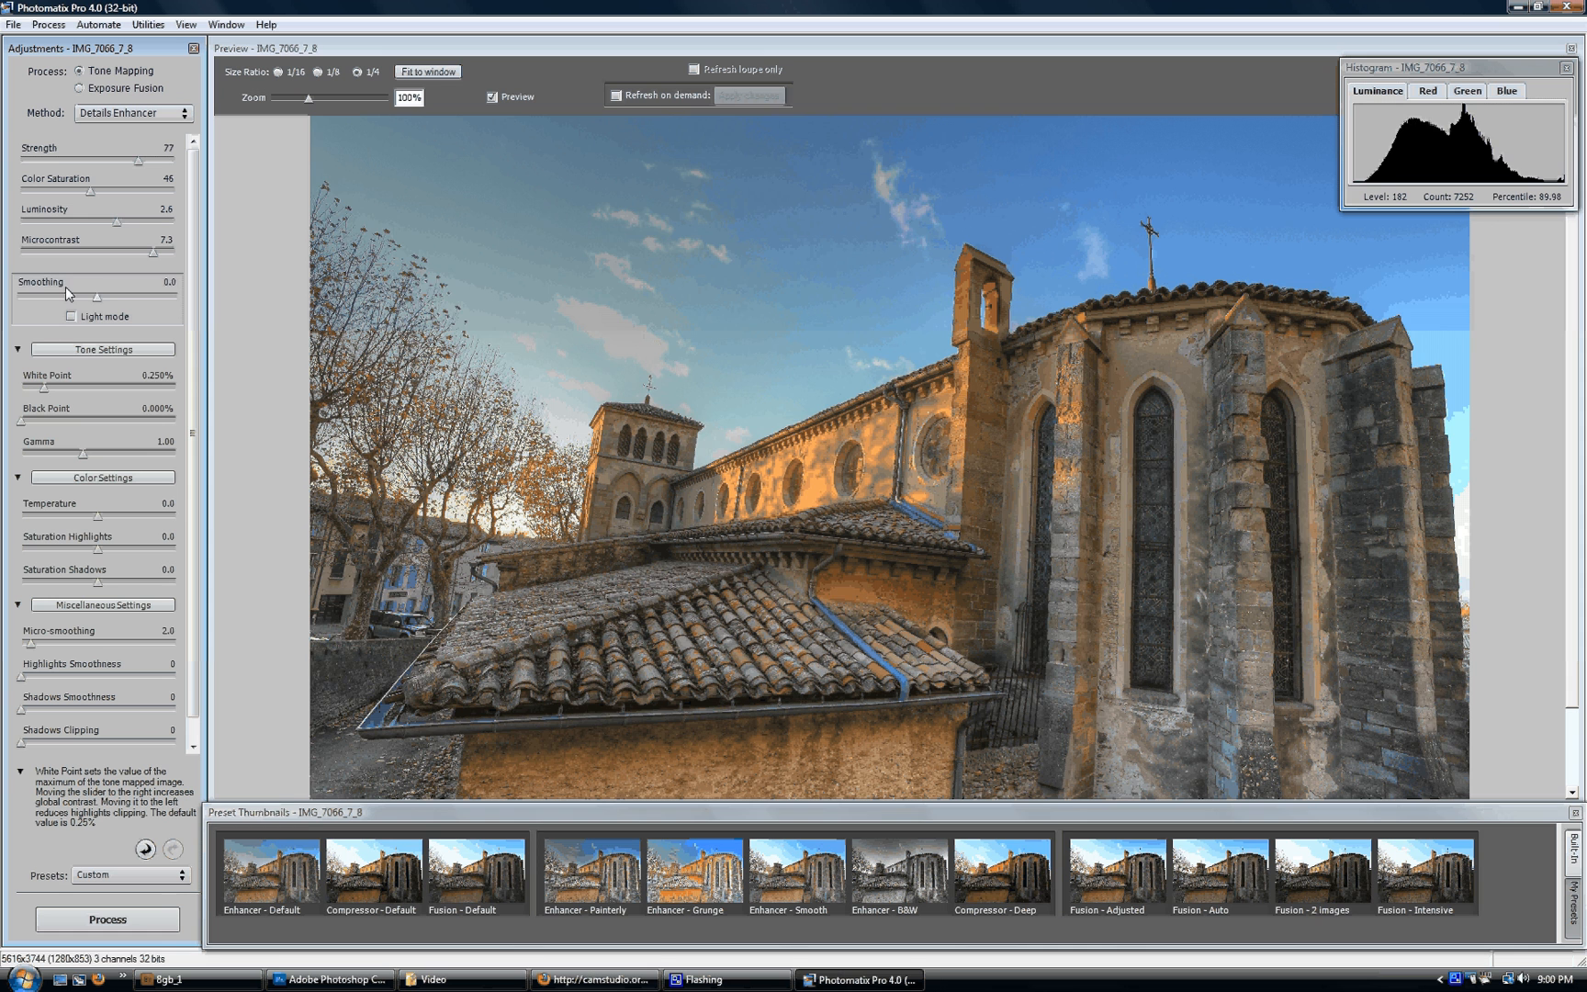
- Try Light mode smoothing at Min, Mid and Max on the photo and turn Light mode off again
{"action": "left_click", "coordinate": [71, 316]}
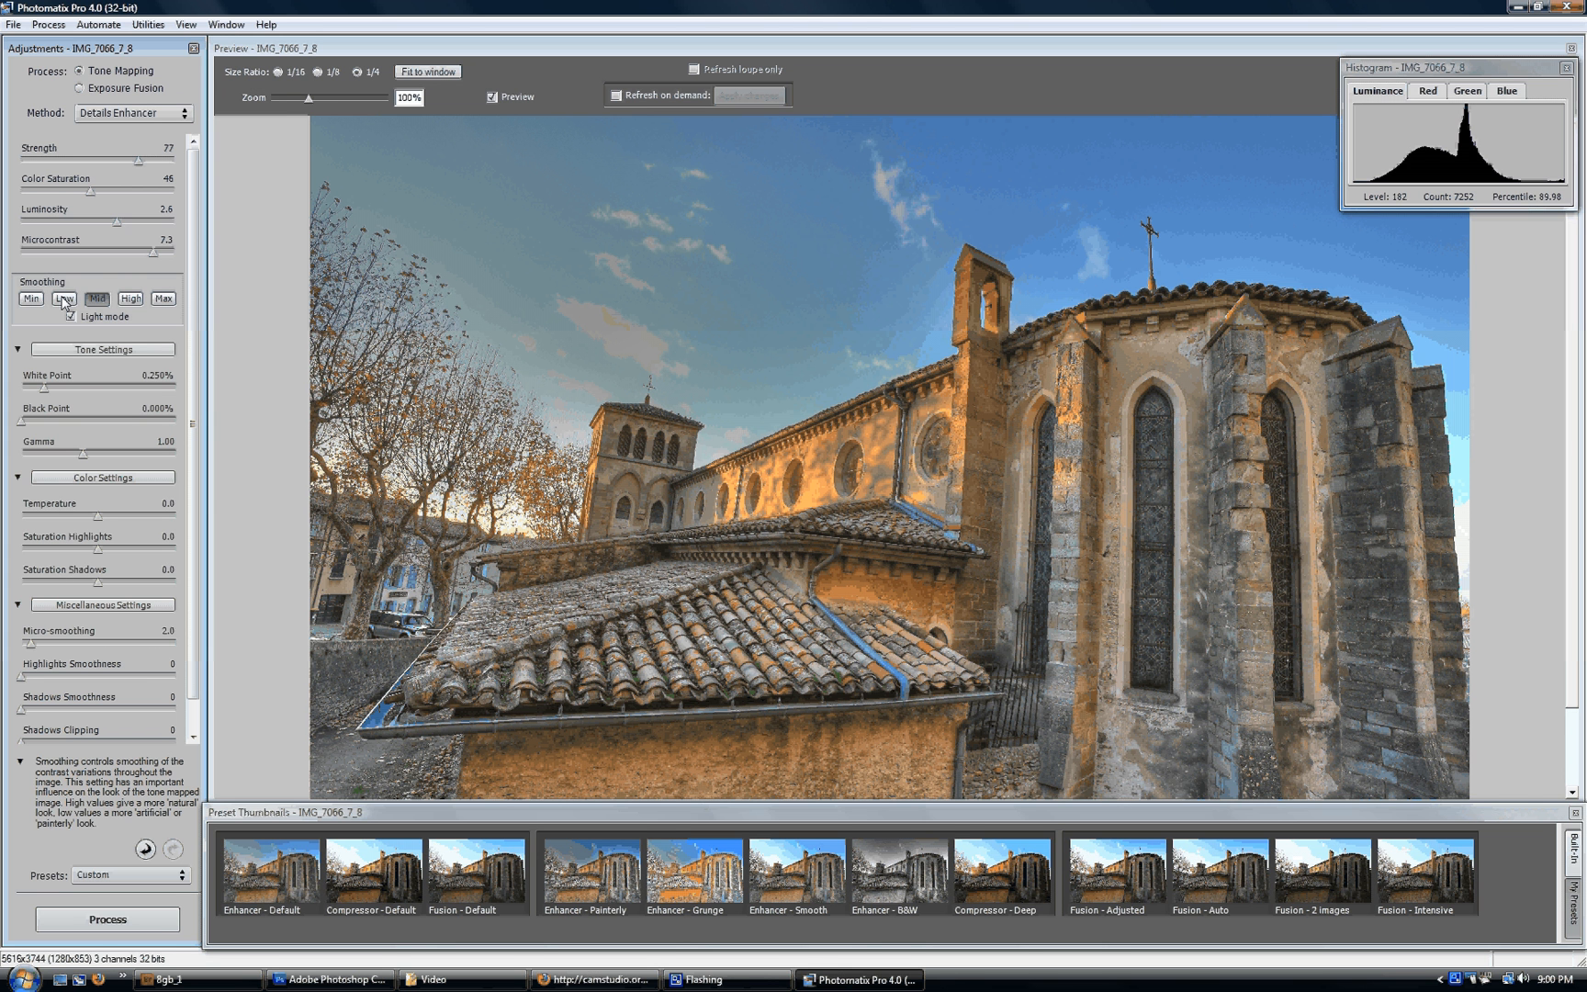
{"action": "left_click", "coordinate": [32, 300]}
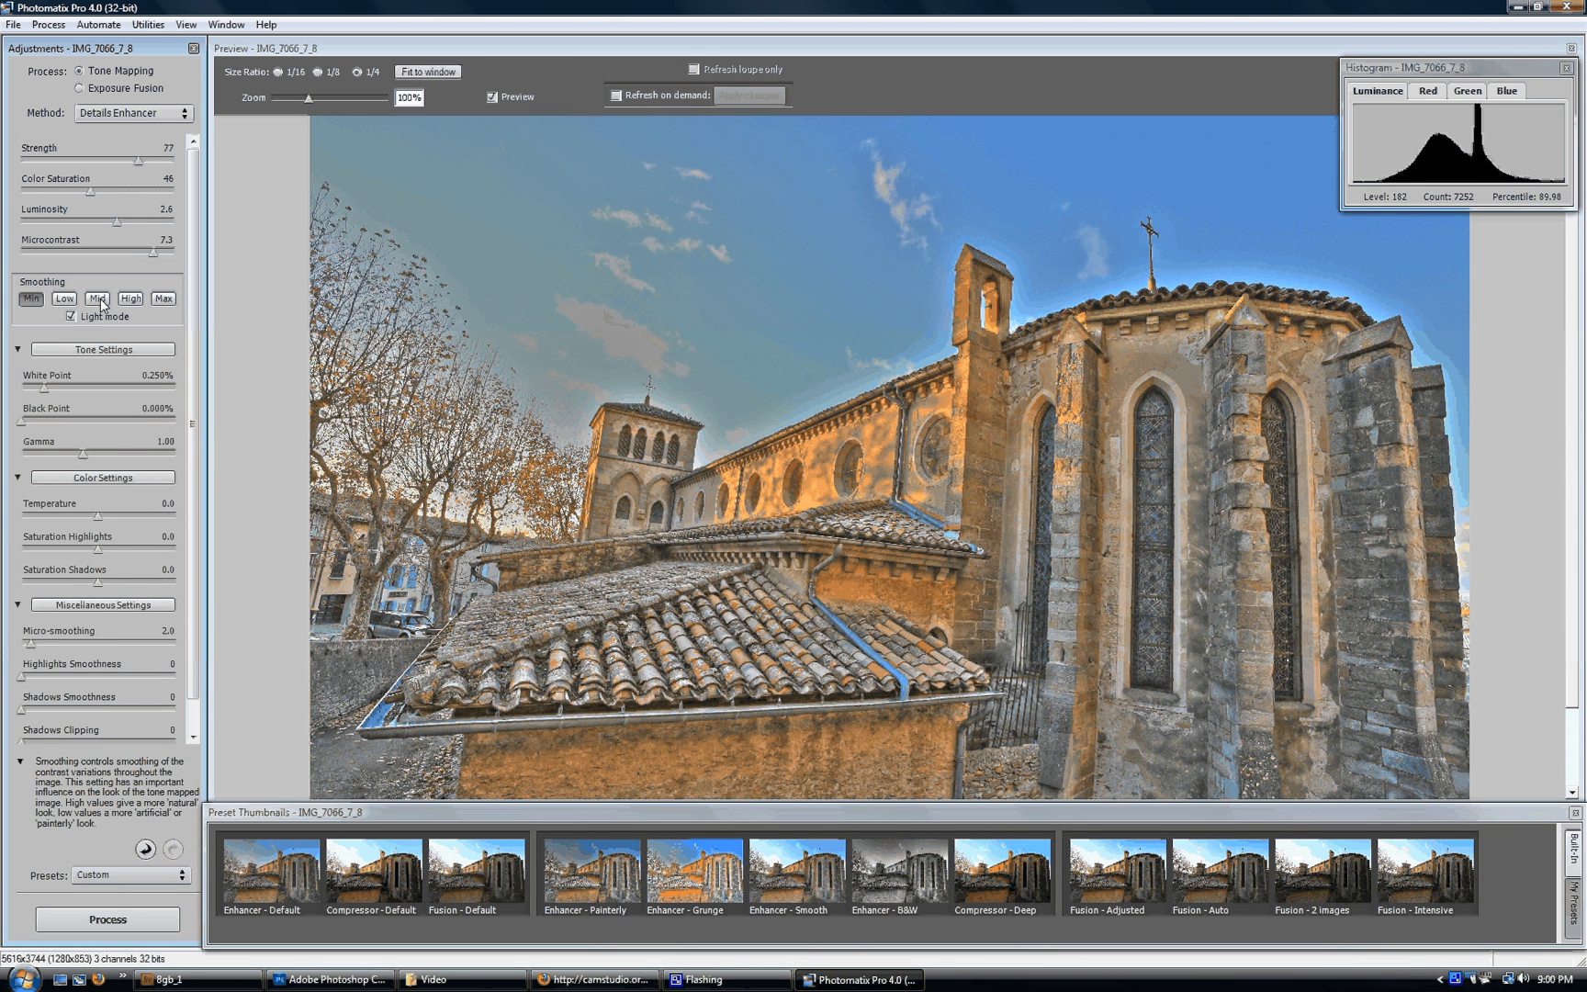
{"action": "left_click", "coordinate": [98, 300]}
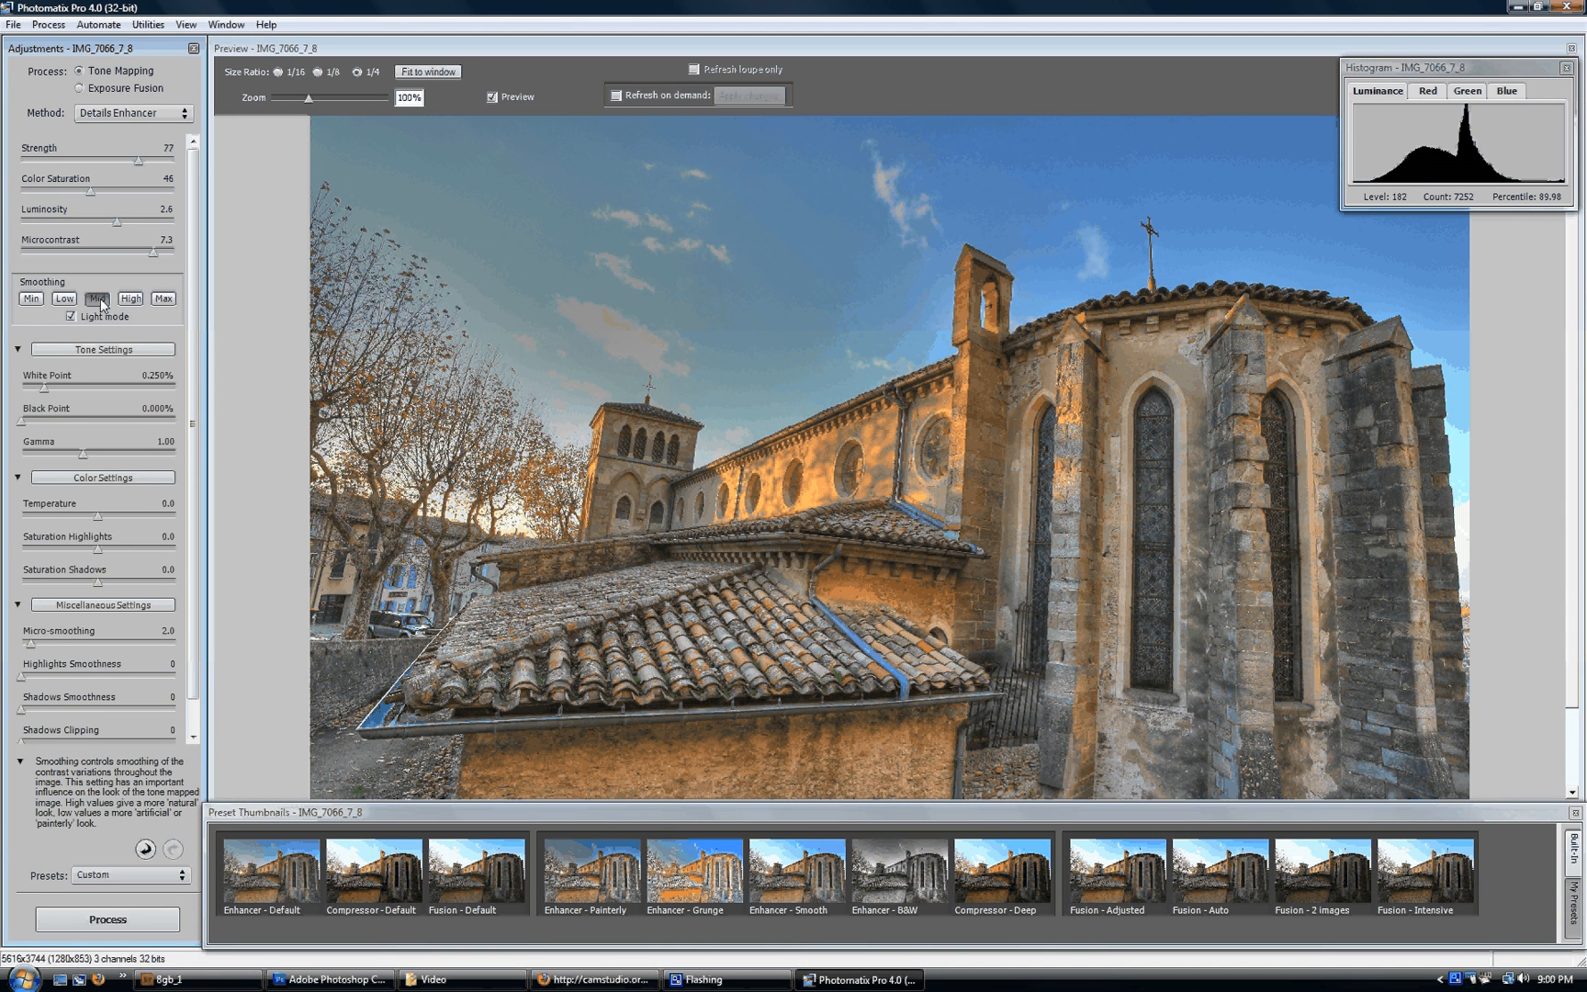
{"action": "left_click", "coordinate": [163, 299]}
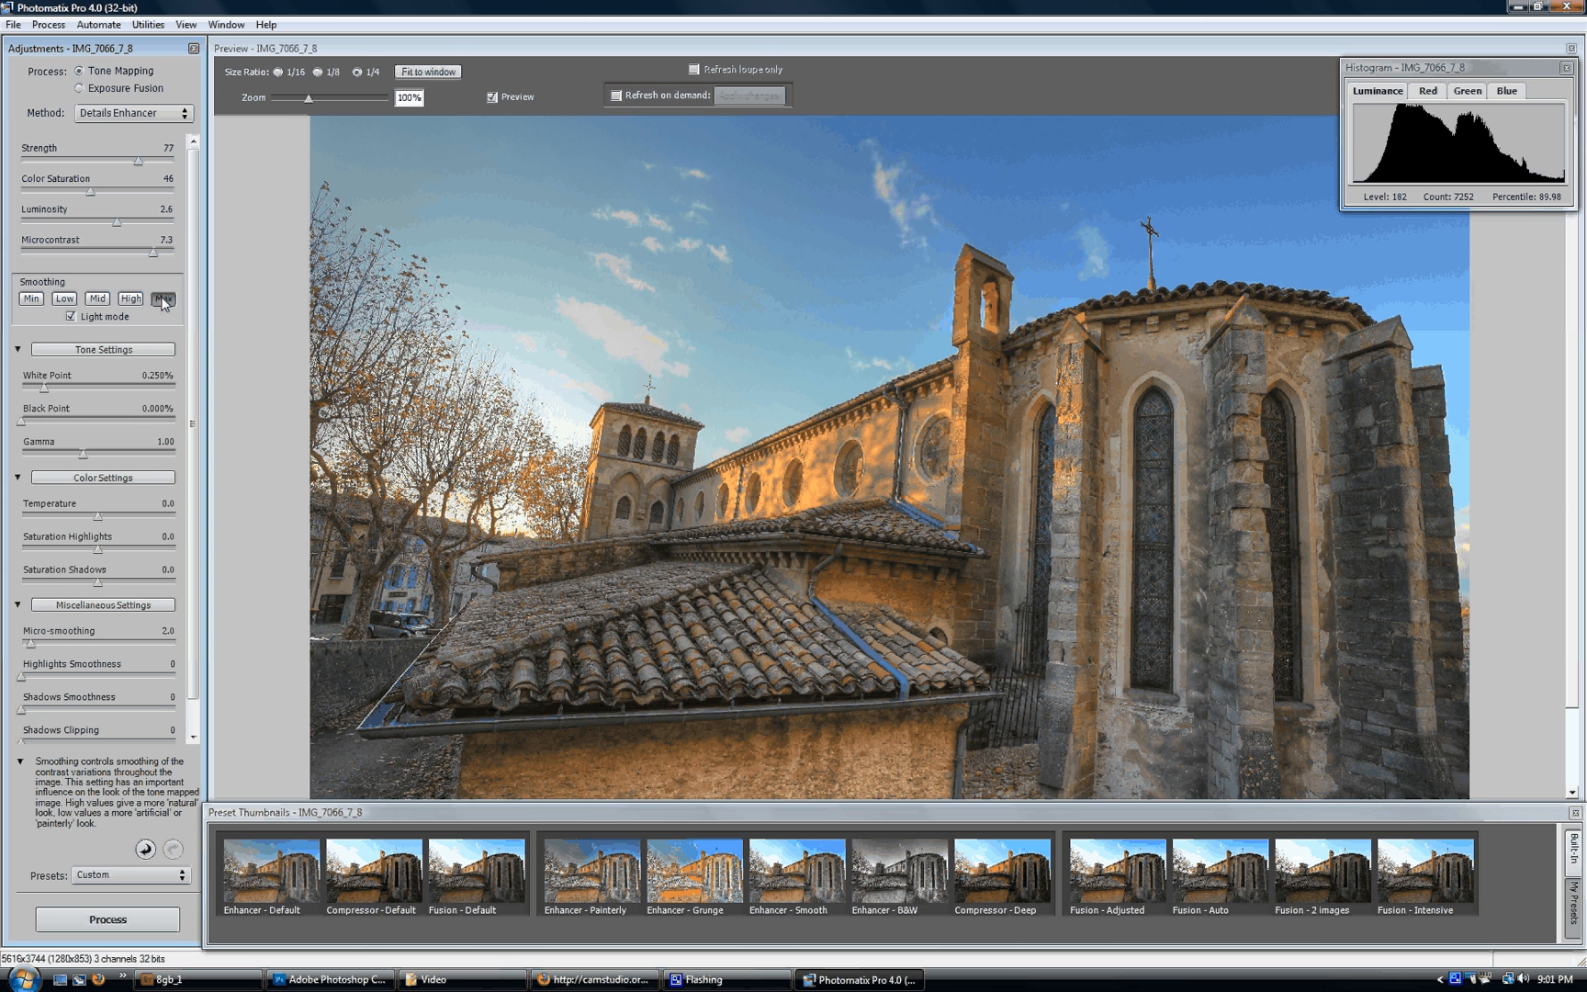
{"action": "left_click", "coordinate": [97, 299]}
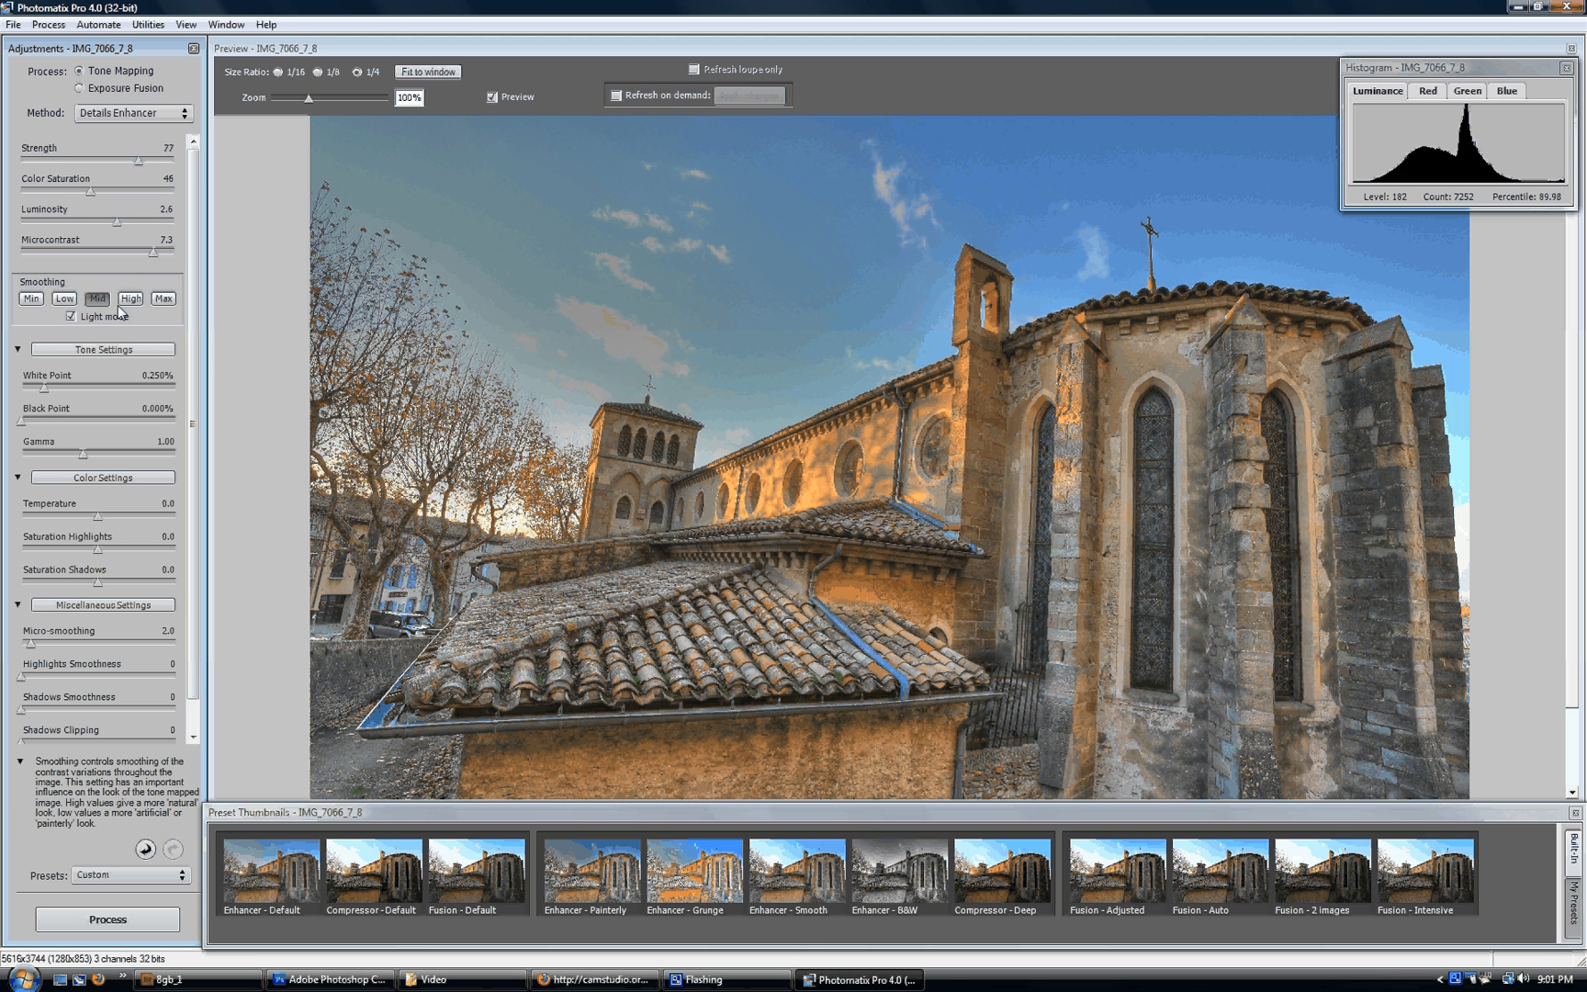
{"action": "left_click", "coordinate": [119, 315]}
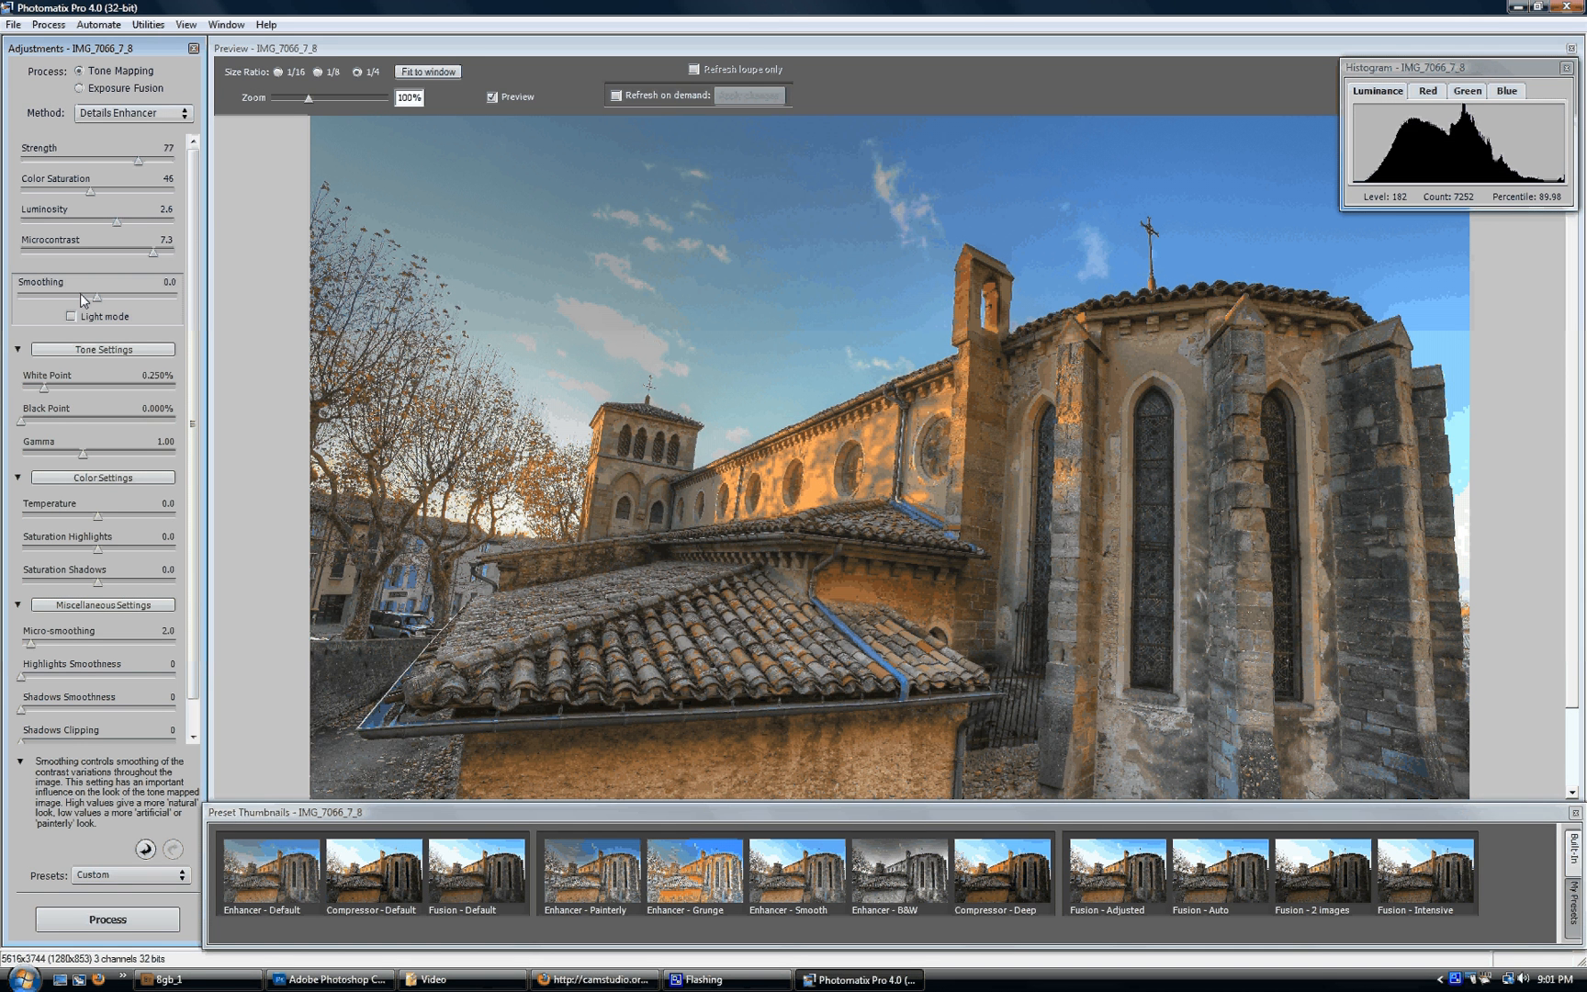
- Try Smoothing at -6.5 and 5.6 and reset it to 0
{"action": "left_click_drag", "start_coordinate": [96, 296], "coordinate": [43, 299]}
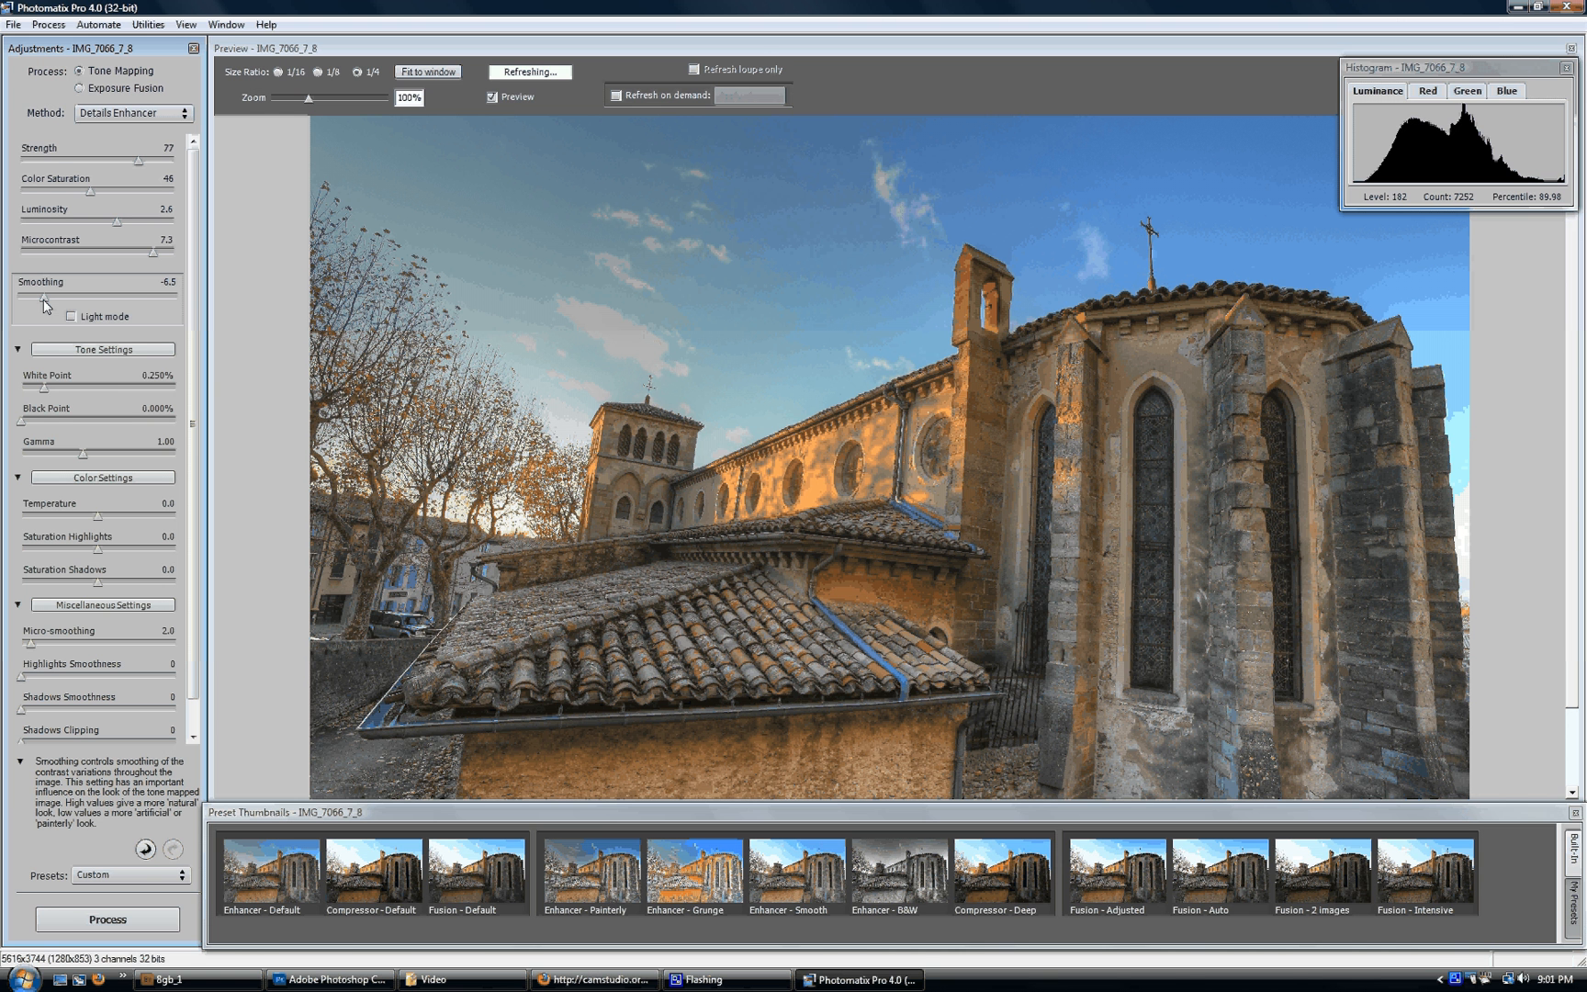
{"action": "left_click_drag", "start_coordinate": [43, 299], "coordinate": [142, 301]}
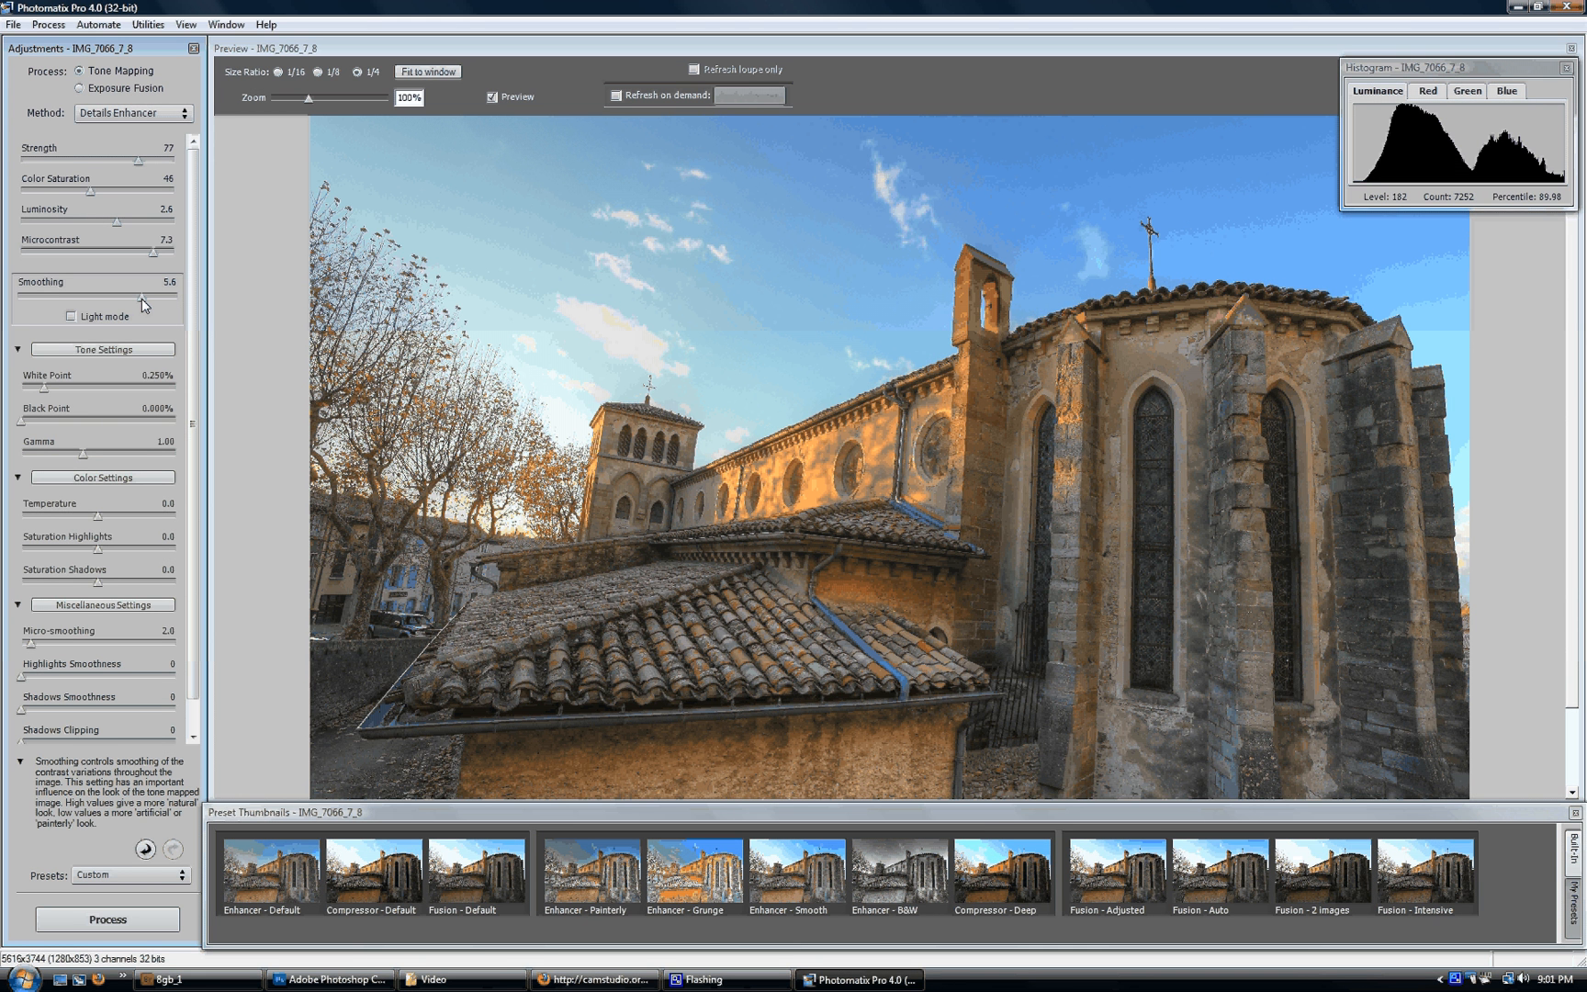
{"action": "left_click", "coordinate": [142, 299]}
{"action": "double_click", "coordinate": [169, 285]}
{"action": "type", "text": "0"}
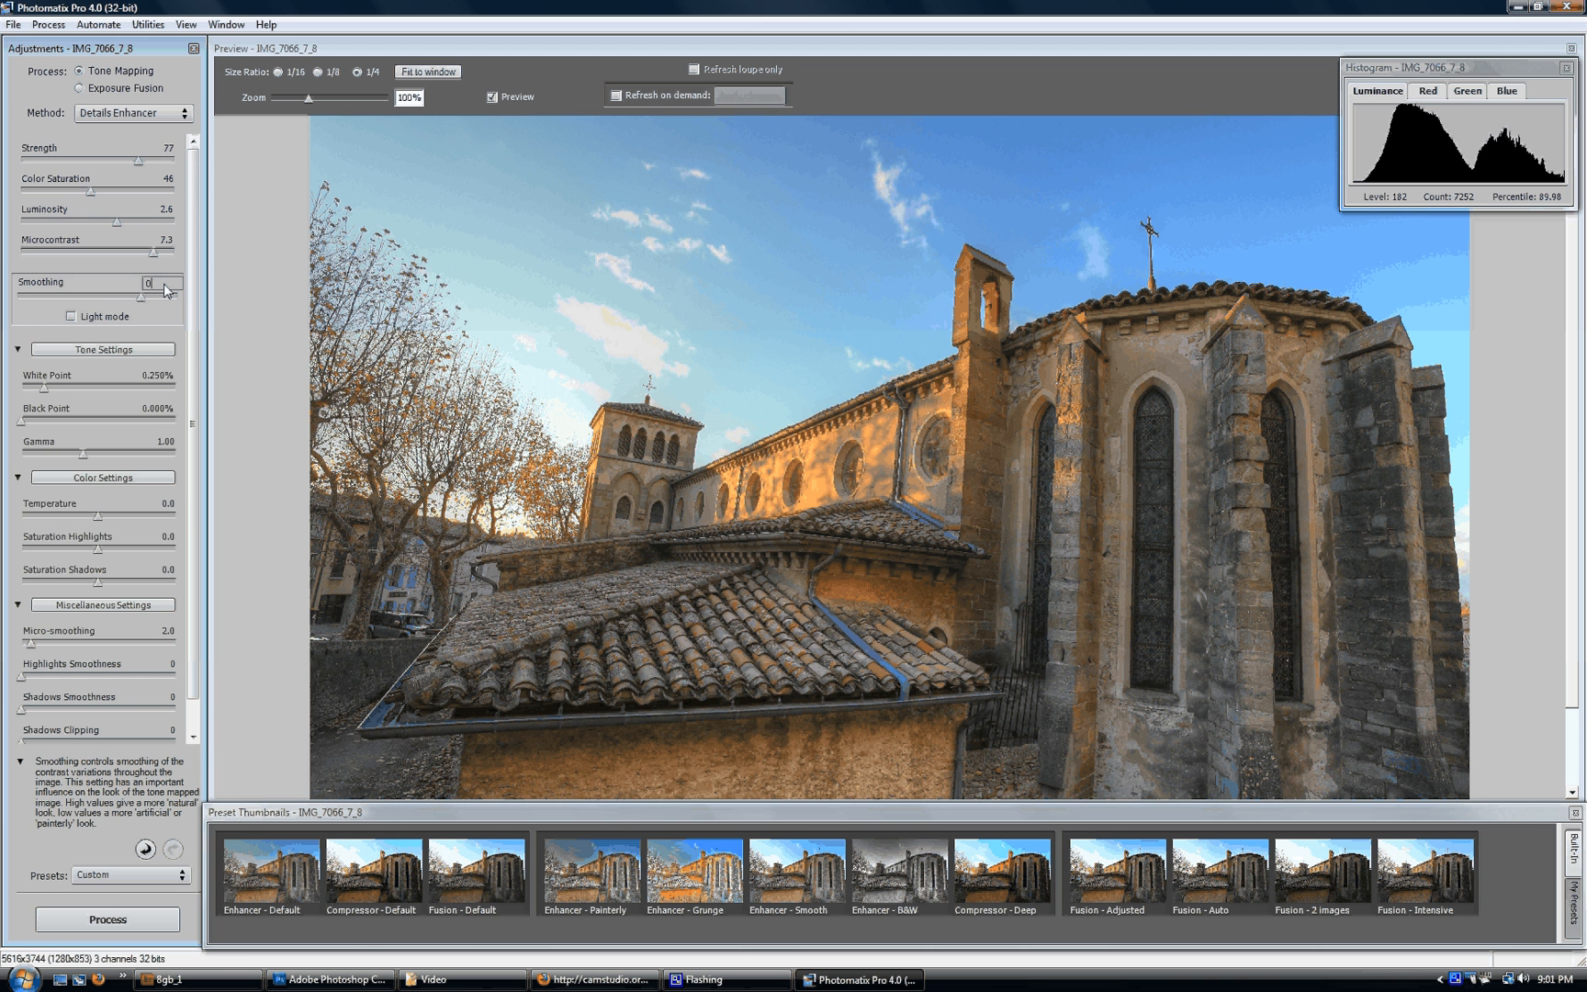
{"action": "key", "text": "Return"}
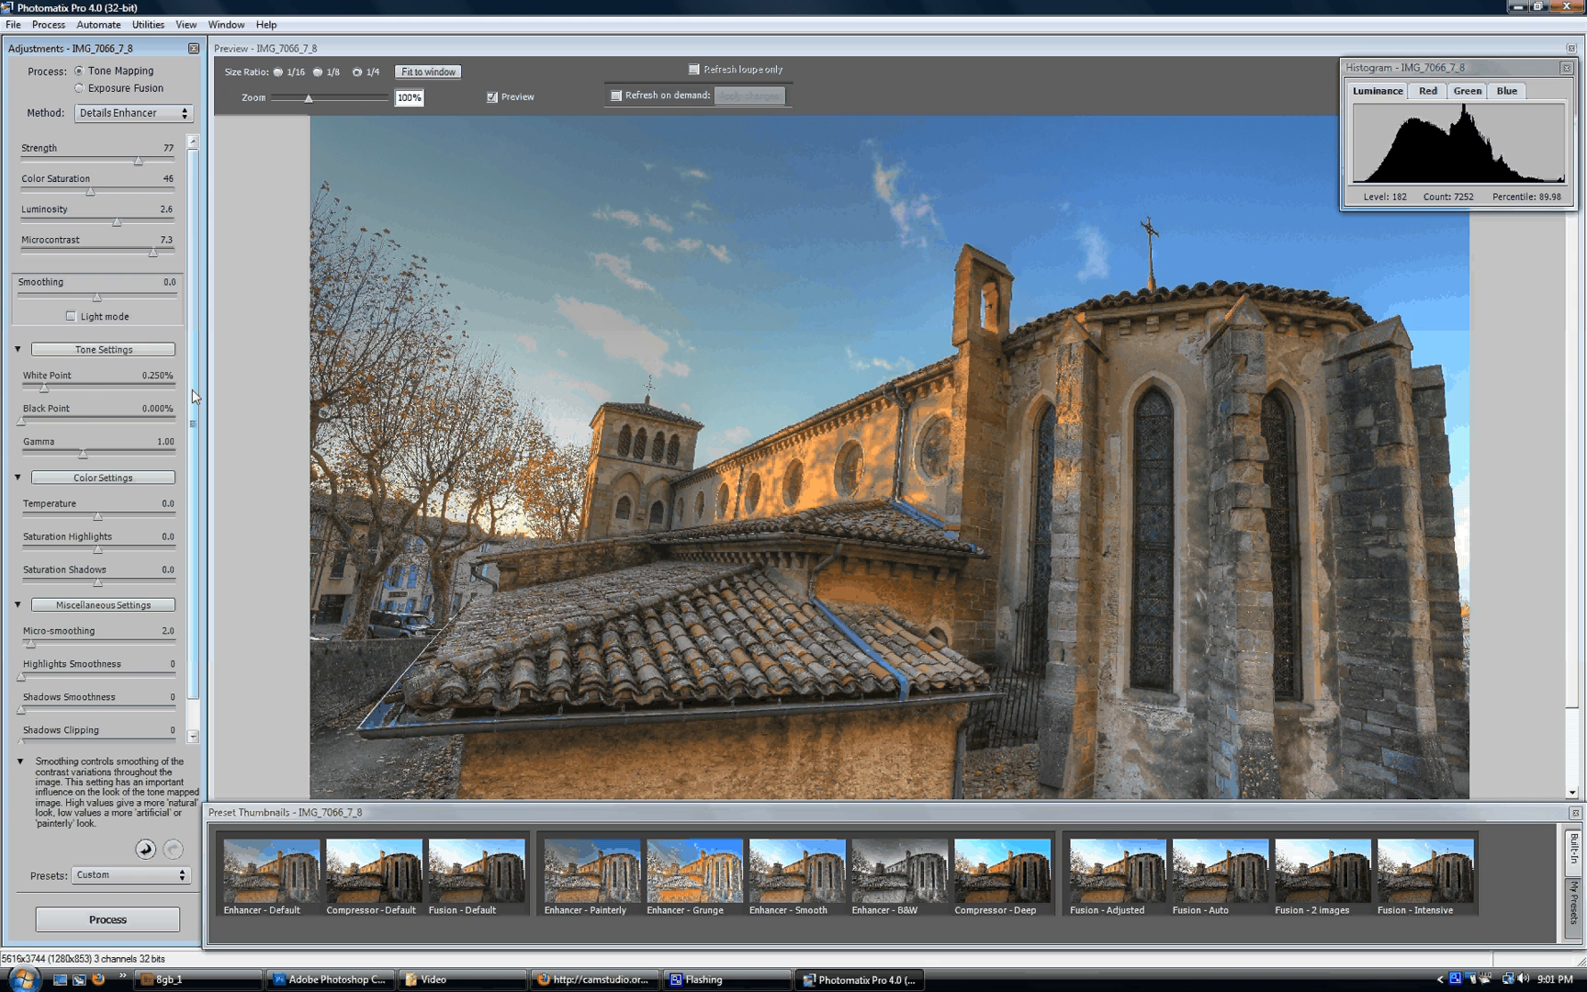
- Raise the White Point in the tone settings to 4.012%
{"action": "scroll", "coordinate": [81, 375], "scroll_direction": "down", "scroll_amount": 1}
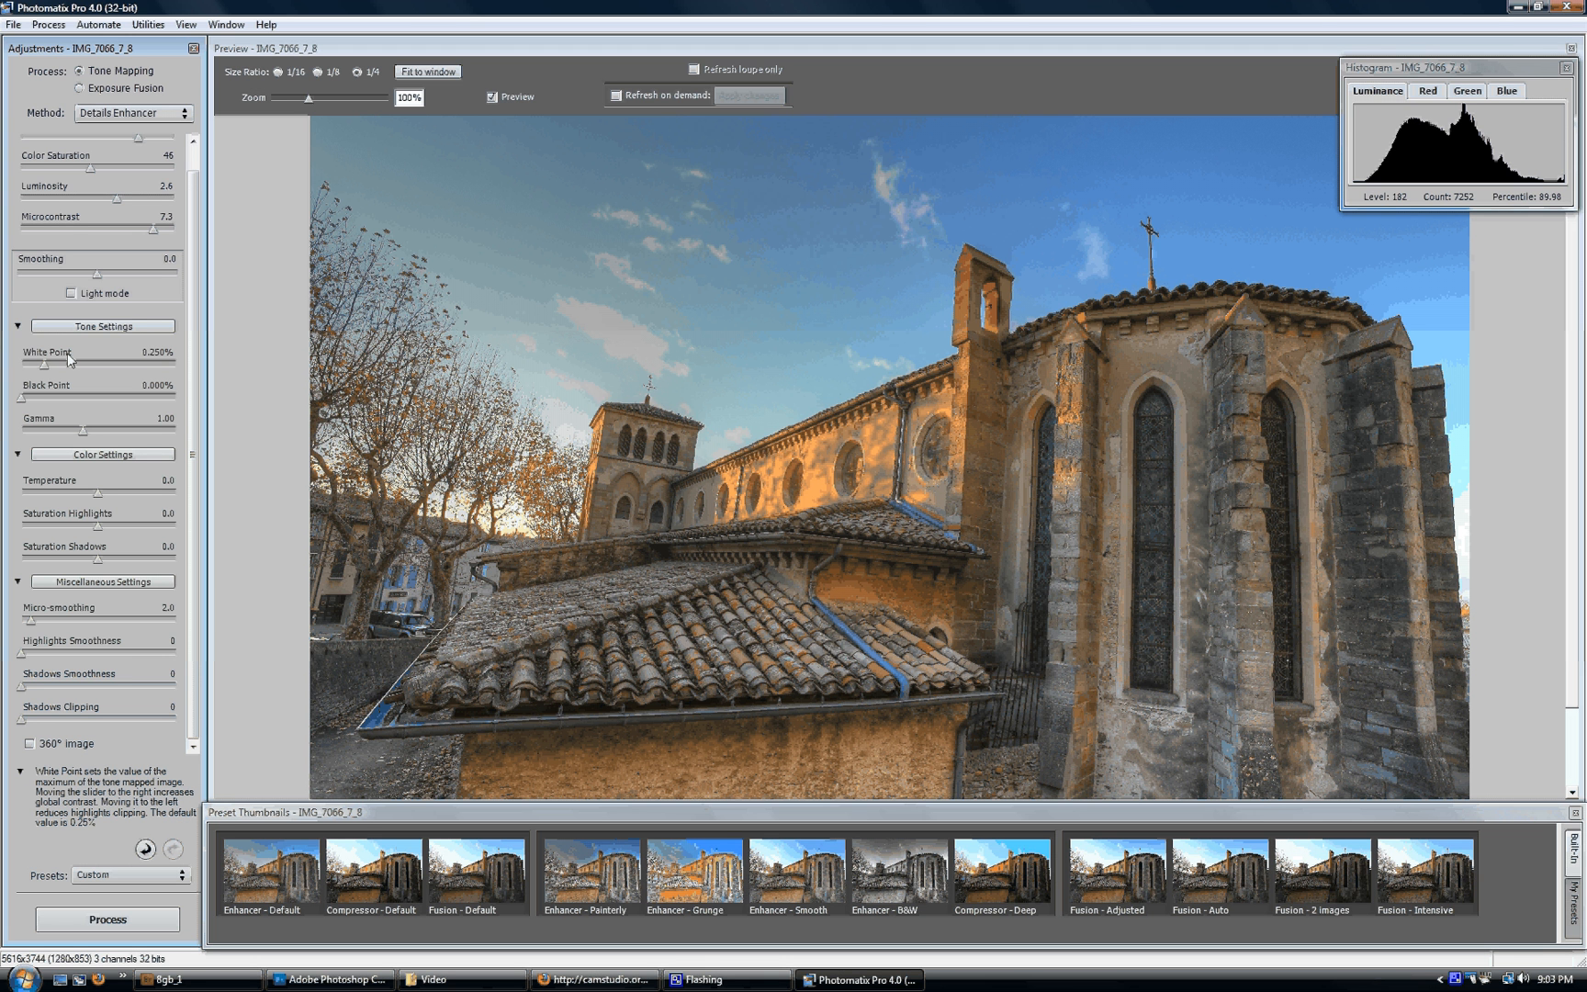
{"action": "scroll", "coordinate": [56, 368], "scroll_direction": "up", "scroll_amount": 1}
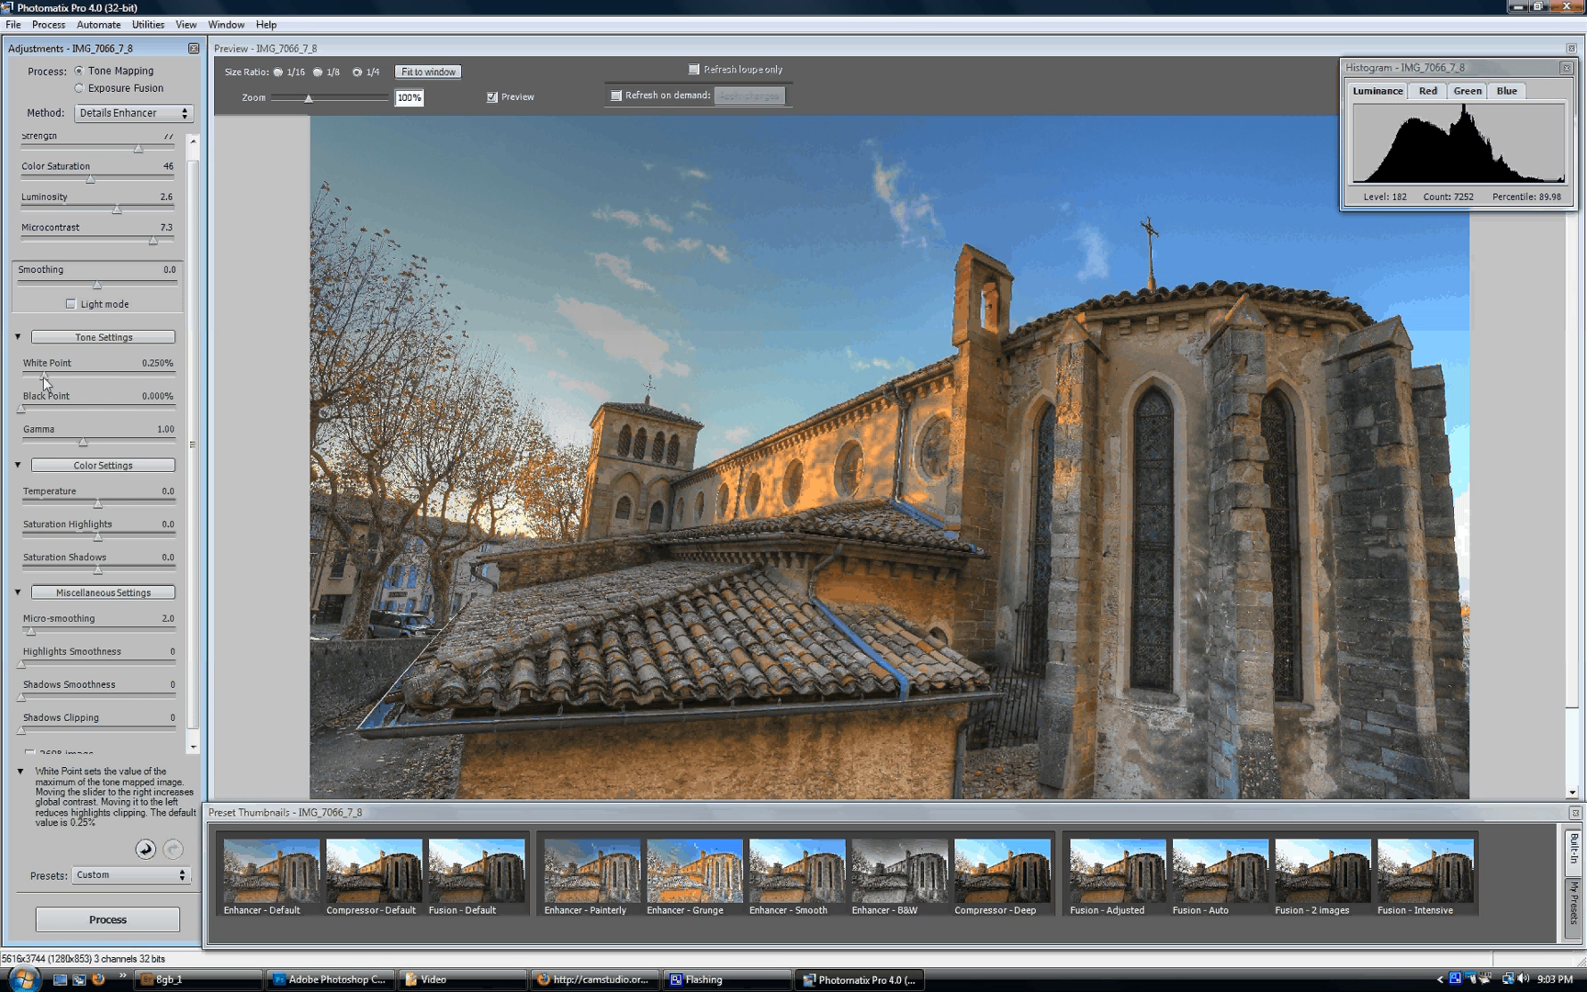
{"action": "left_click_drag", "start_coordinate": [43, 376], "coordinate": [143, 377]}
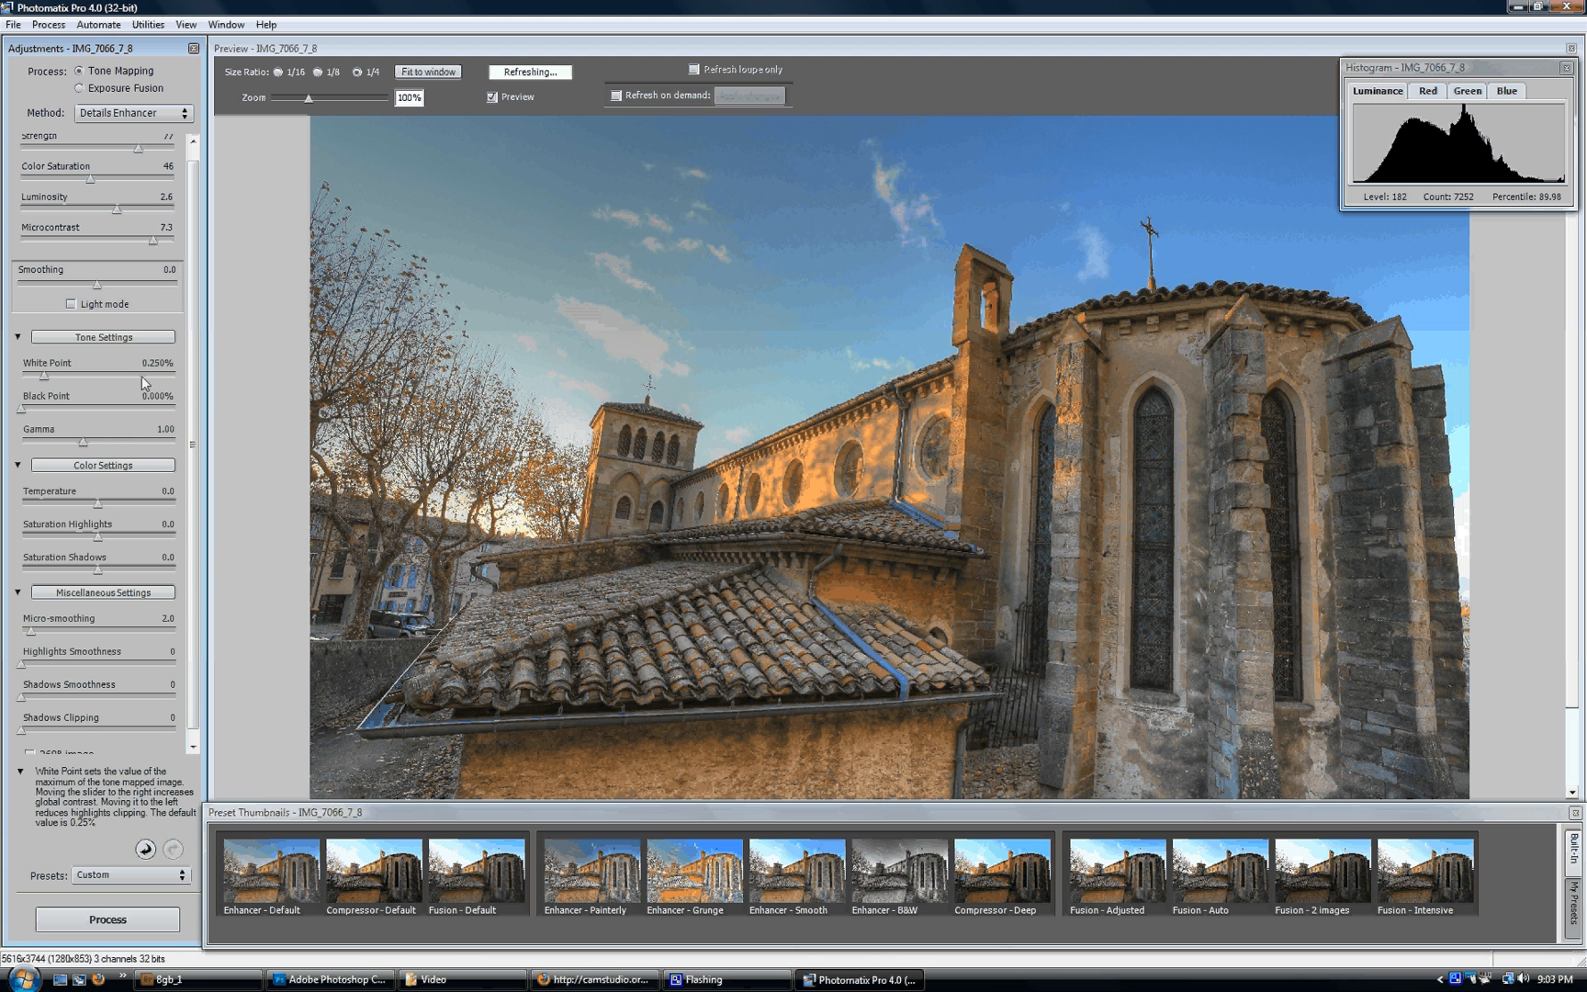
{"action": "left_click_drag", "start_coordinate": [142, 377], "coordinate": [149, 376]}
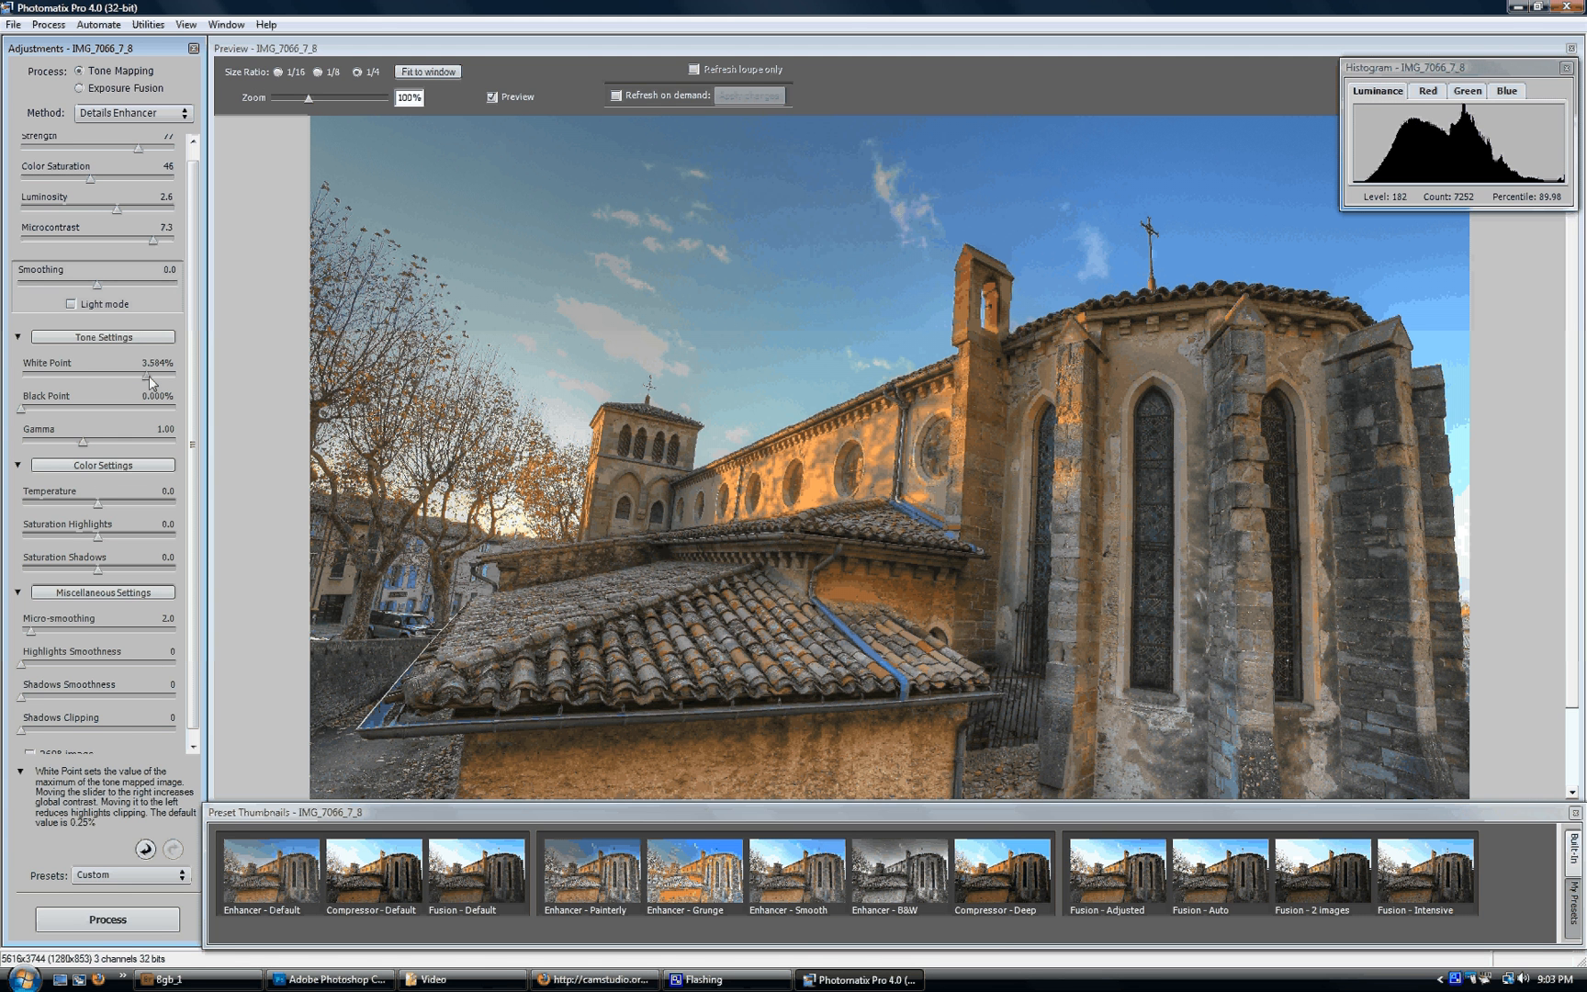
{"action": "left_click_drag", "start_coordinate": [149, 376], "coordinate": [157, 375]}
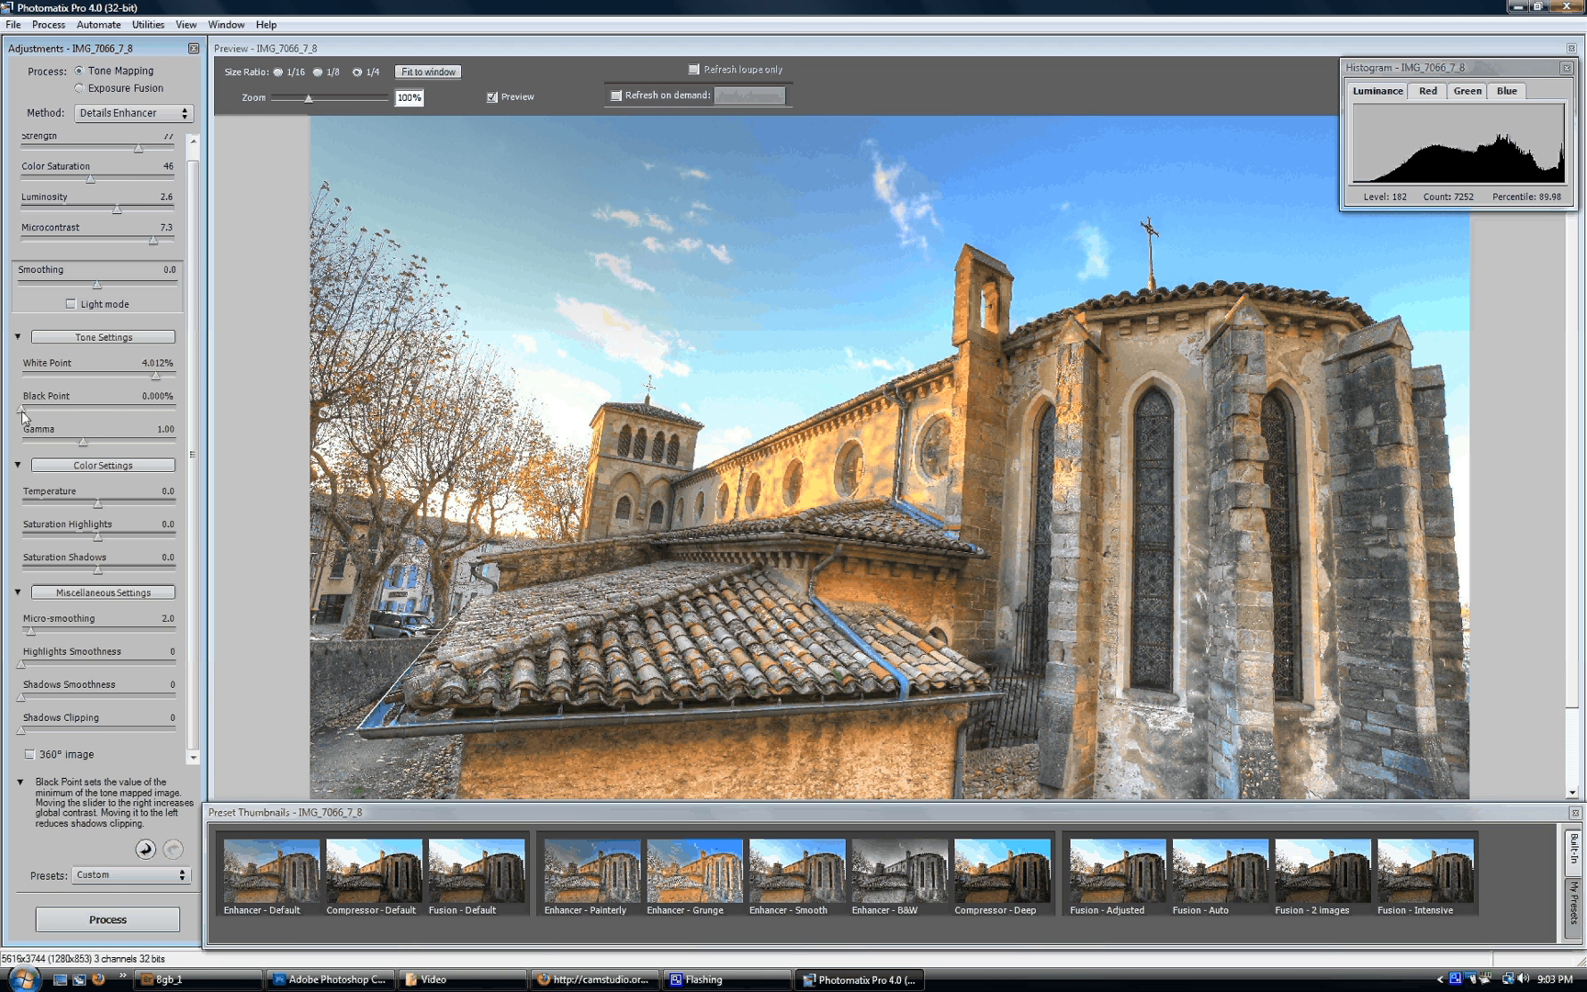
- Set the Black Point to 4.086% and the Gamma to 0.64
{"action": "left_click_drag", "start_coordinate": [21, 409], "coordinate": [157, 409]}
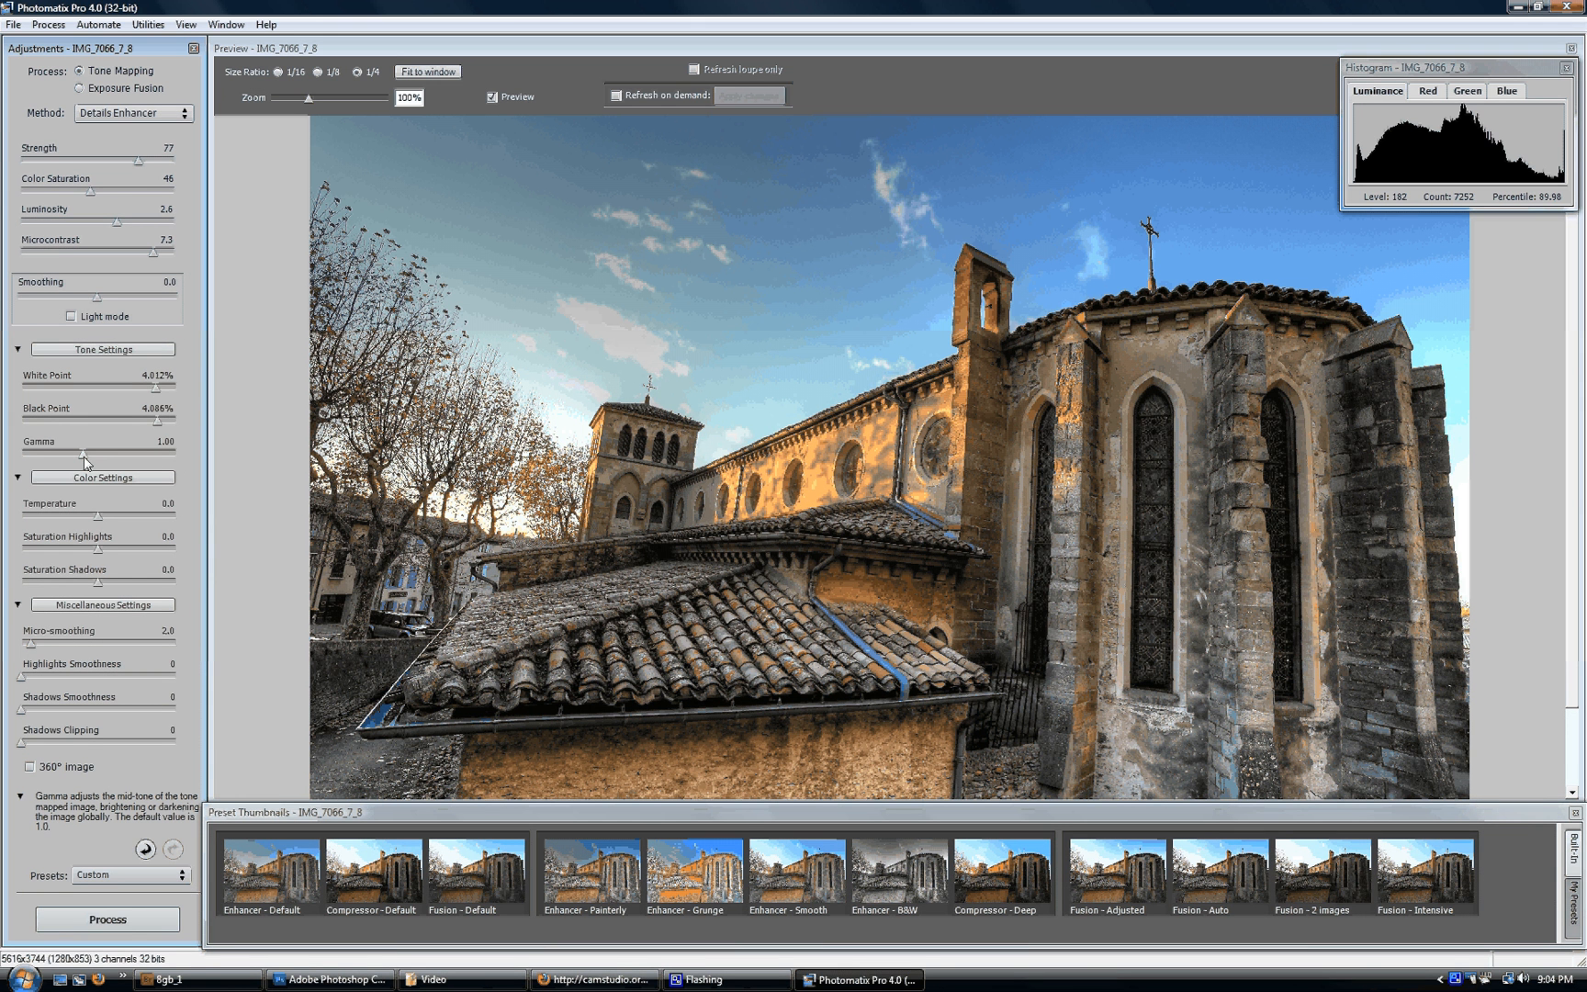
{"action": "left_click_drag", "start_coordinate": [83, 454], "coordinate": [124, 453]}
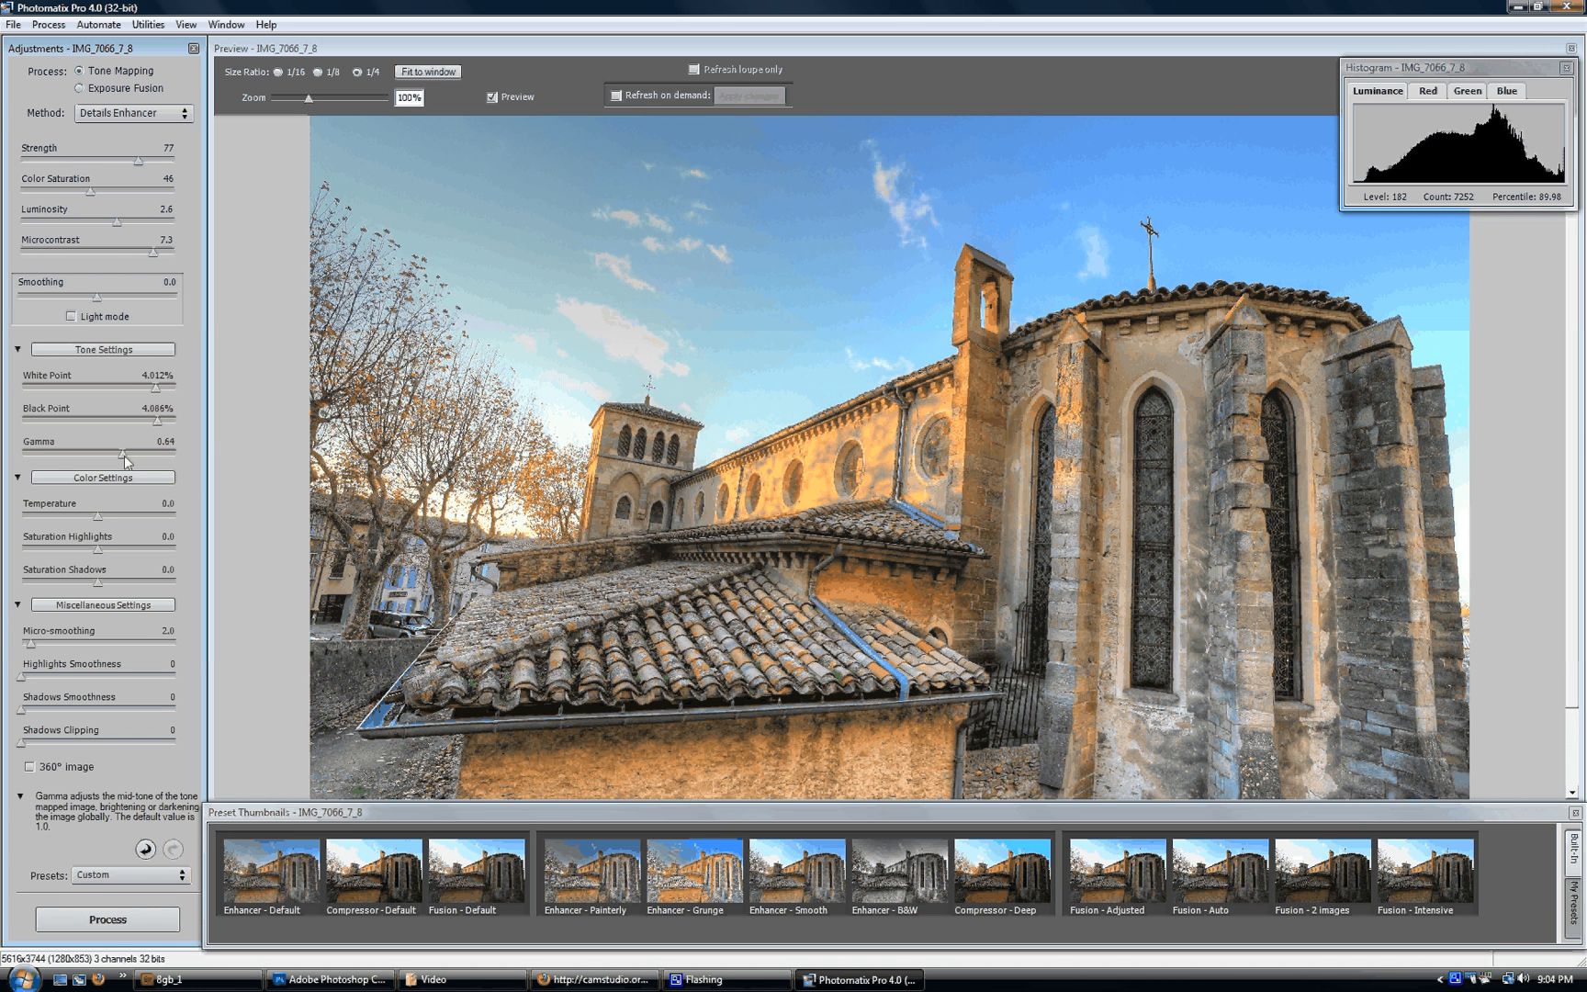
- Try a Gamma of 1.41 in the tone settings and settle on 1.13
{"action": "left_click_drag", "start_coordinate": [124, 455], "coordinate": [54, 456]}
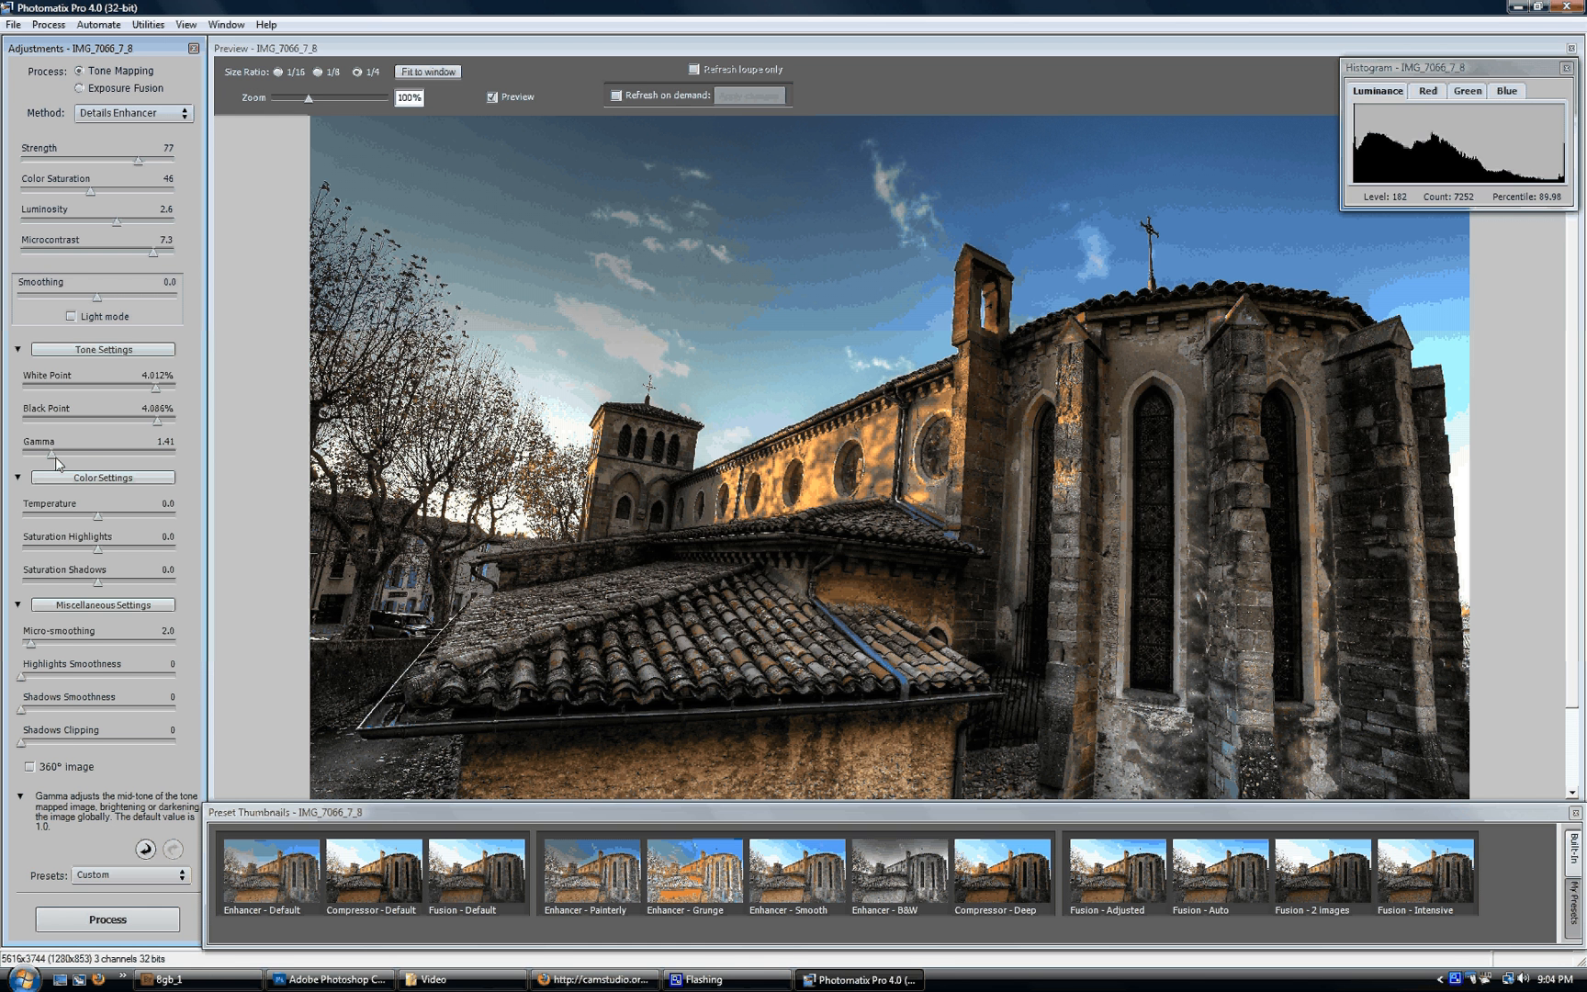
{"action": "left_click_drag", "start_coordinate": [55, 458], "coordinate": [82, 457]}
{"action": "left_click_drag", "start_coordinate": [83, 458], "coordinate": [72, 457]}
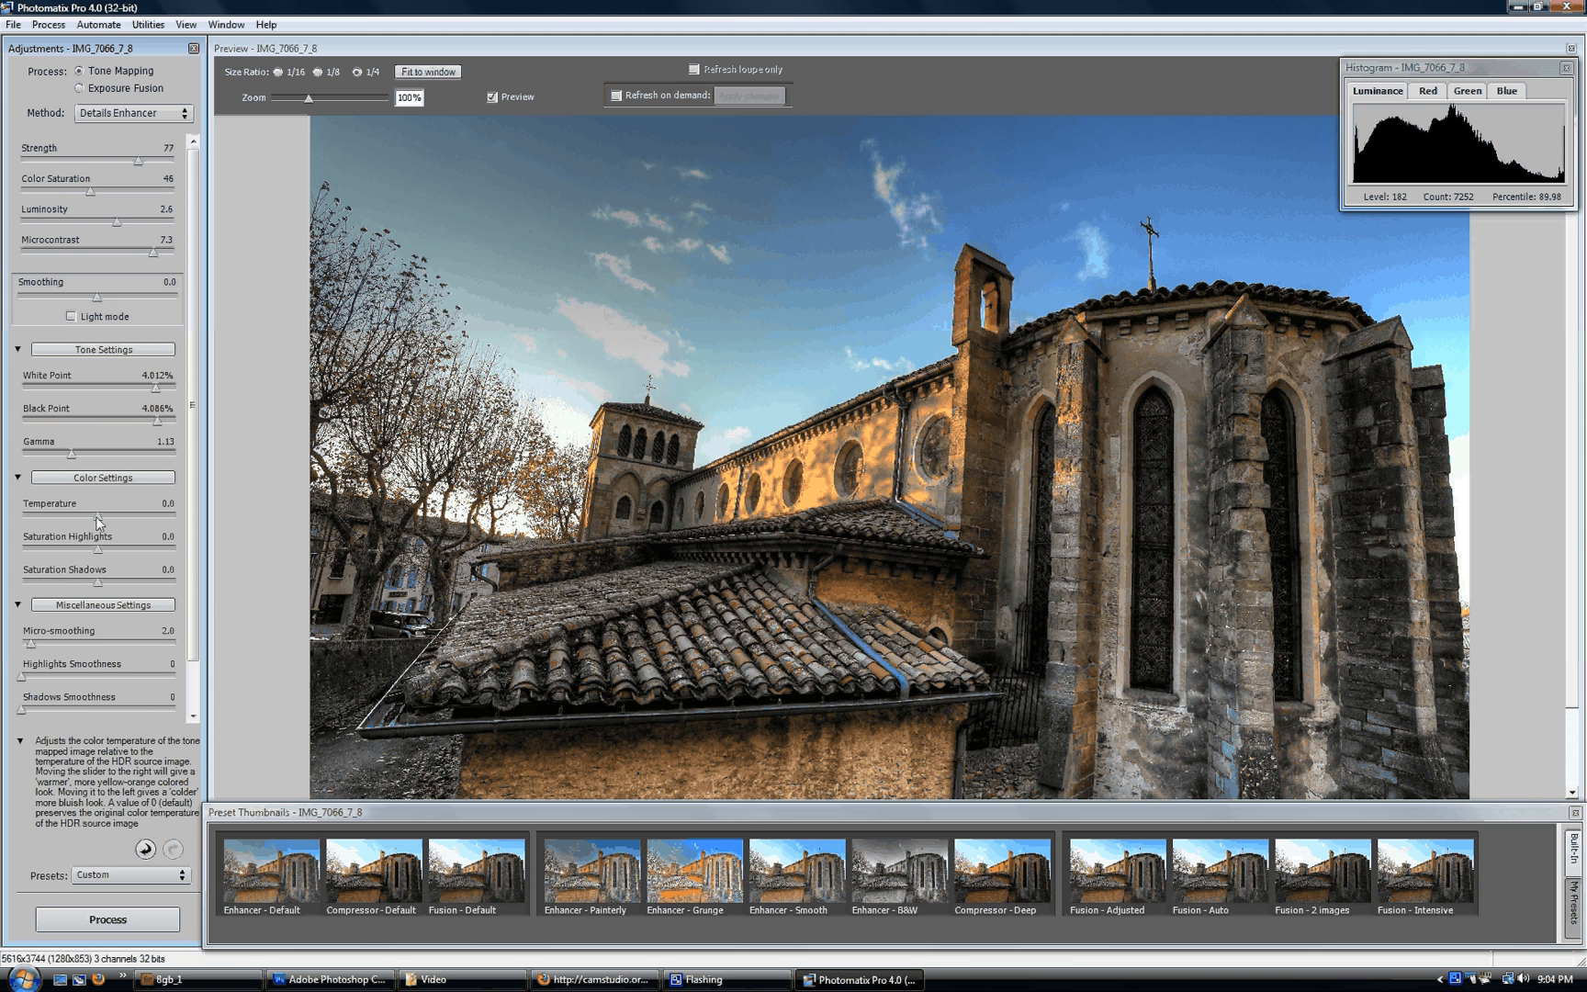
- Try the color Temperature at 10.0 and -10.0 and reset it to 0
{"action": "left_click_drag", "start_coordinate": [97, 516], "coordinate": [176, 518]}
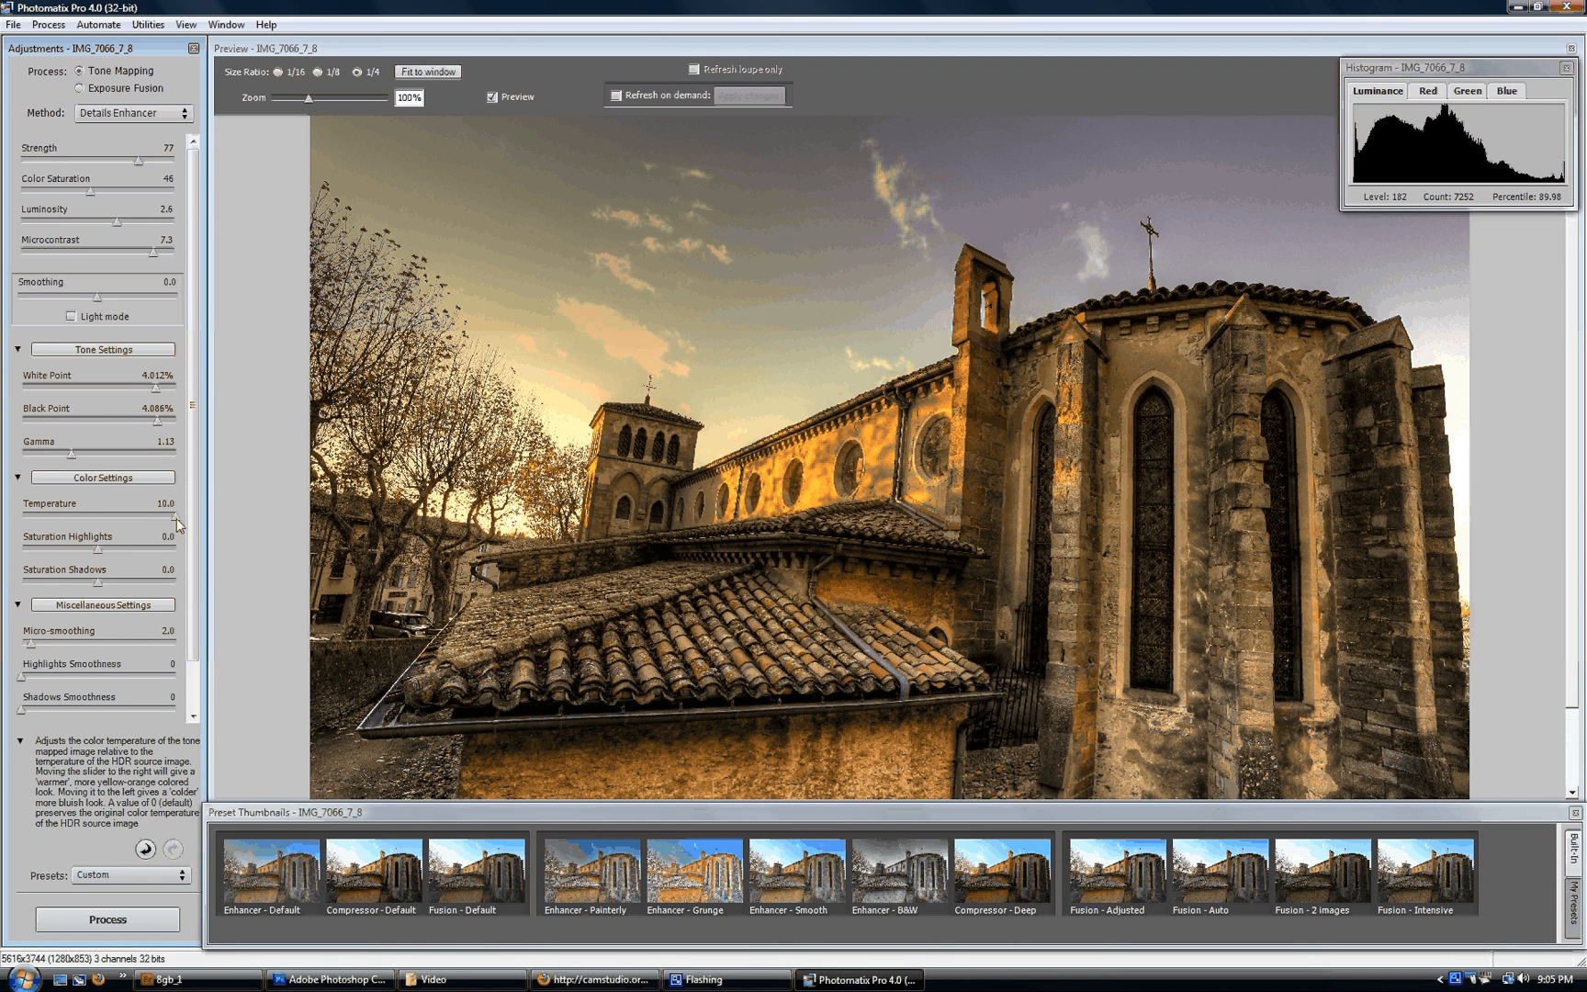
{"action": "left_click_drag", "start_coordinate": [176, 518], "coordinate": [20, 520]}
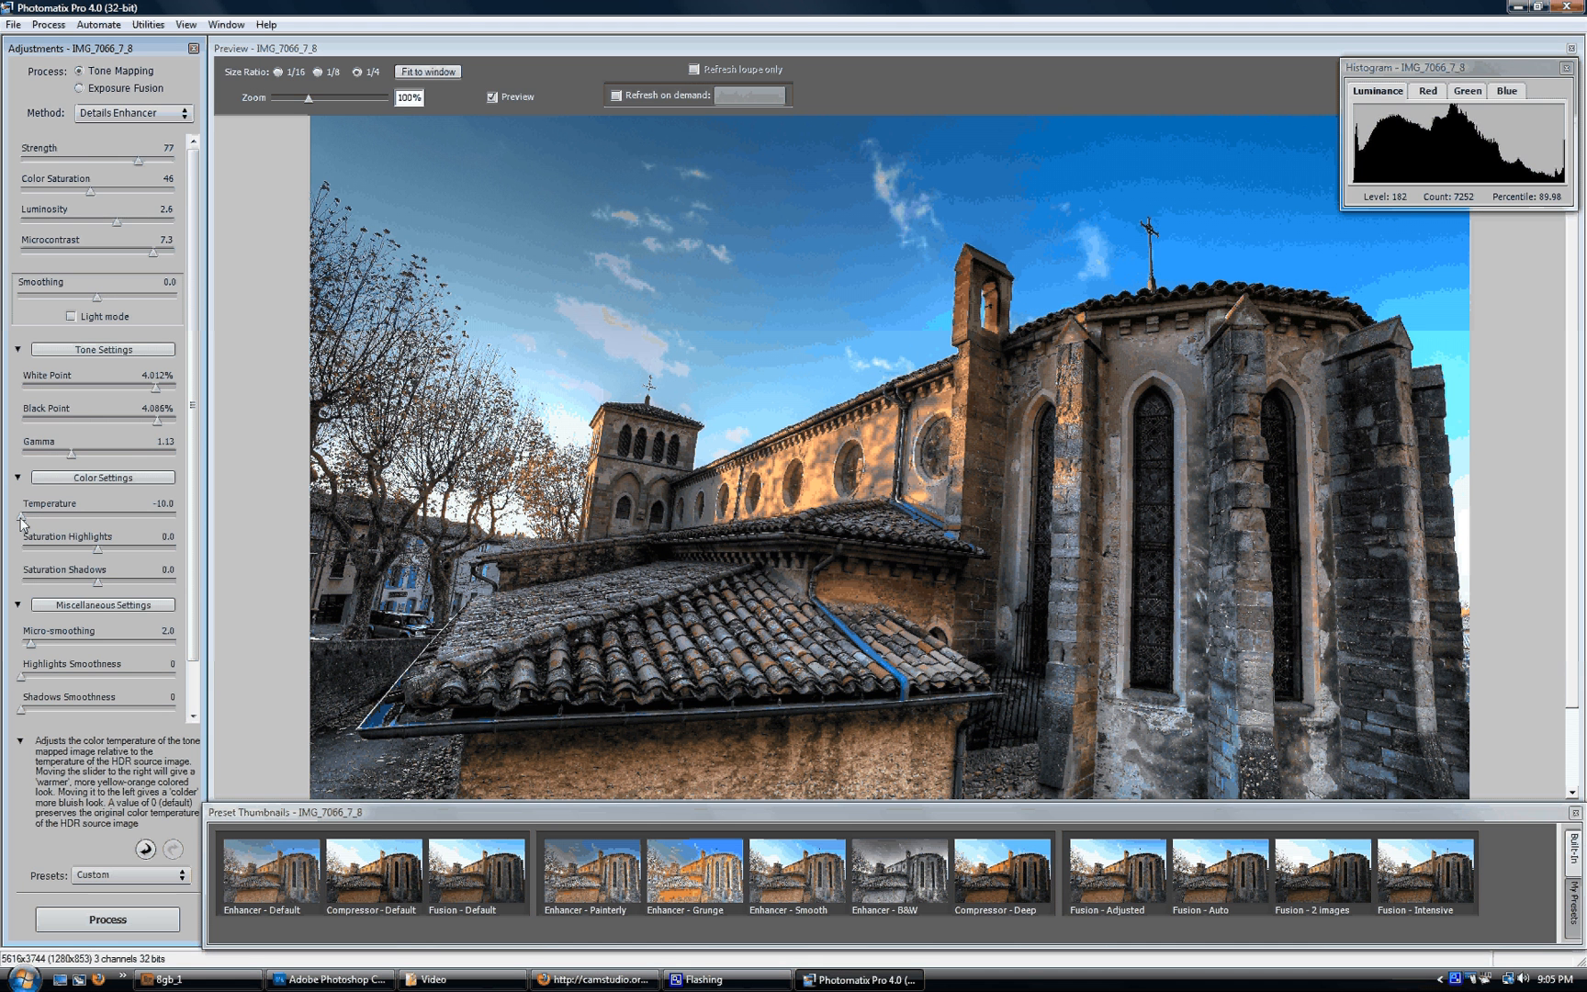
{"action": "left_click_drag", "start_coordinate": [21, 520], "coordinate": [112, 521]}
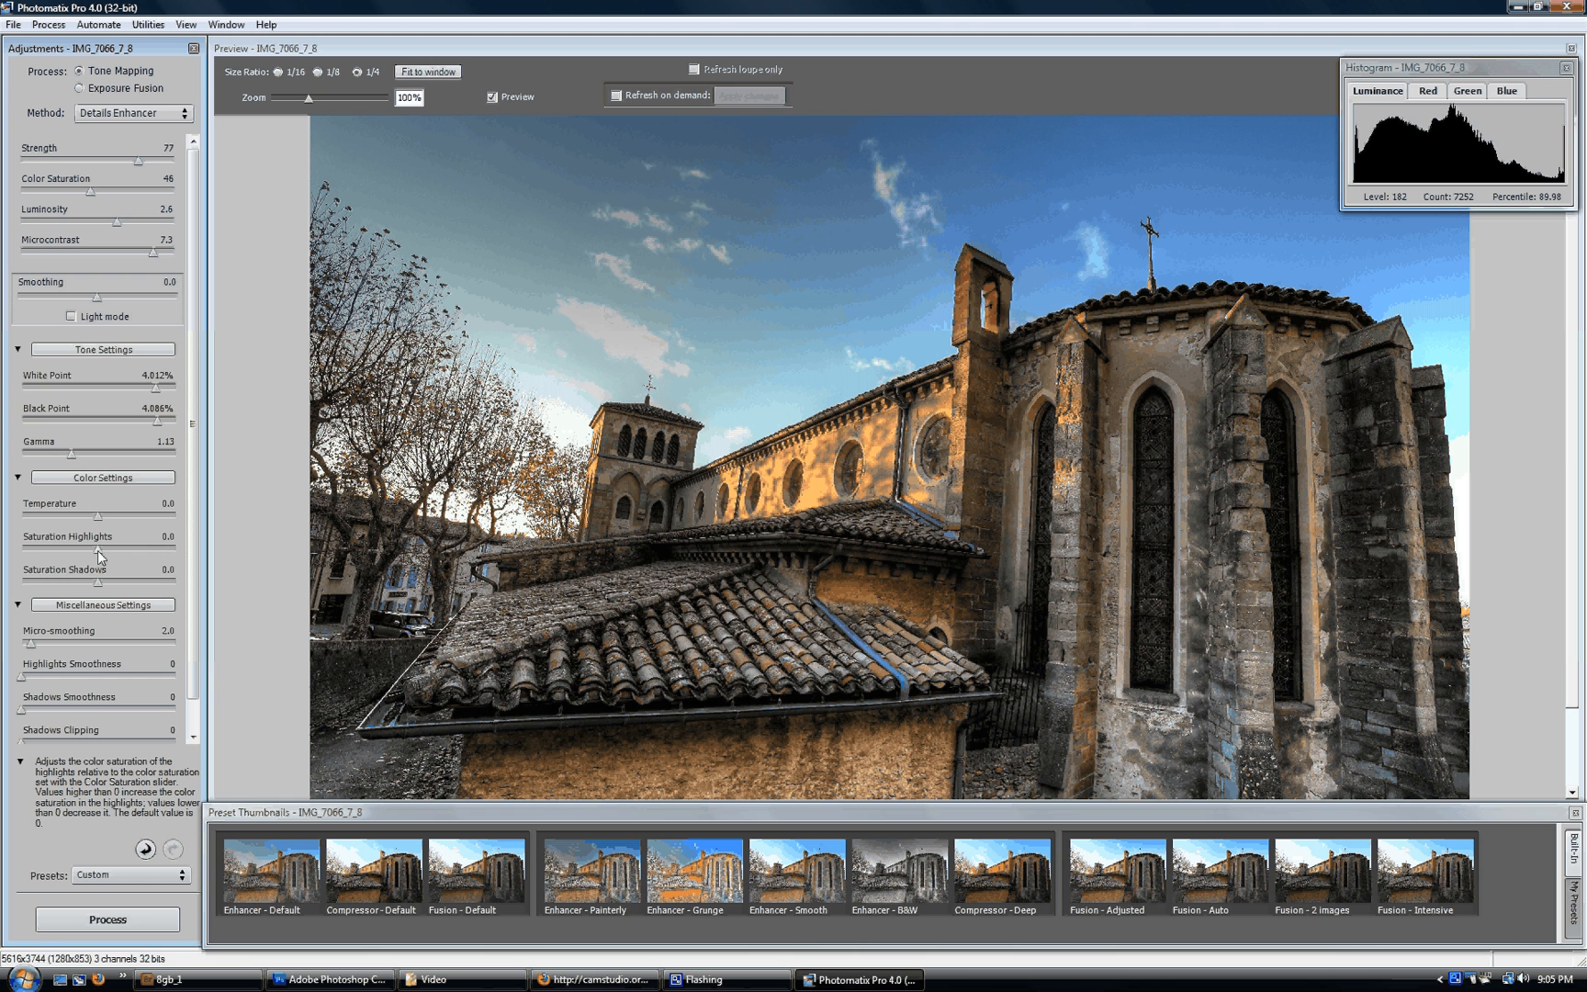
- Try Saturation Highlights at 10.0 while viewing the blue histogram, and reset the setting to 0
{"action": "left_click_drag", "start_coordinate": [99, 550], "coordinate": [179, 553]}
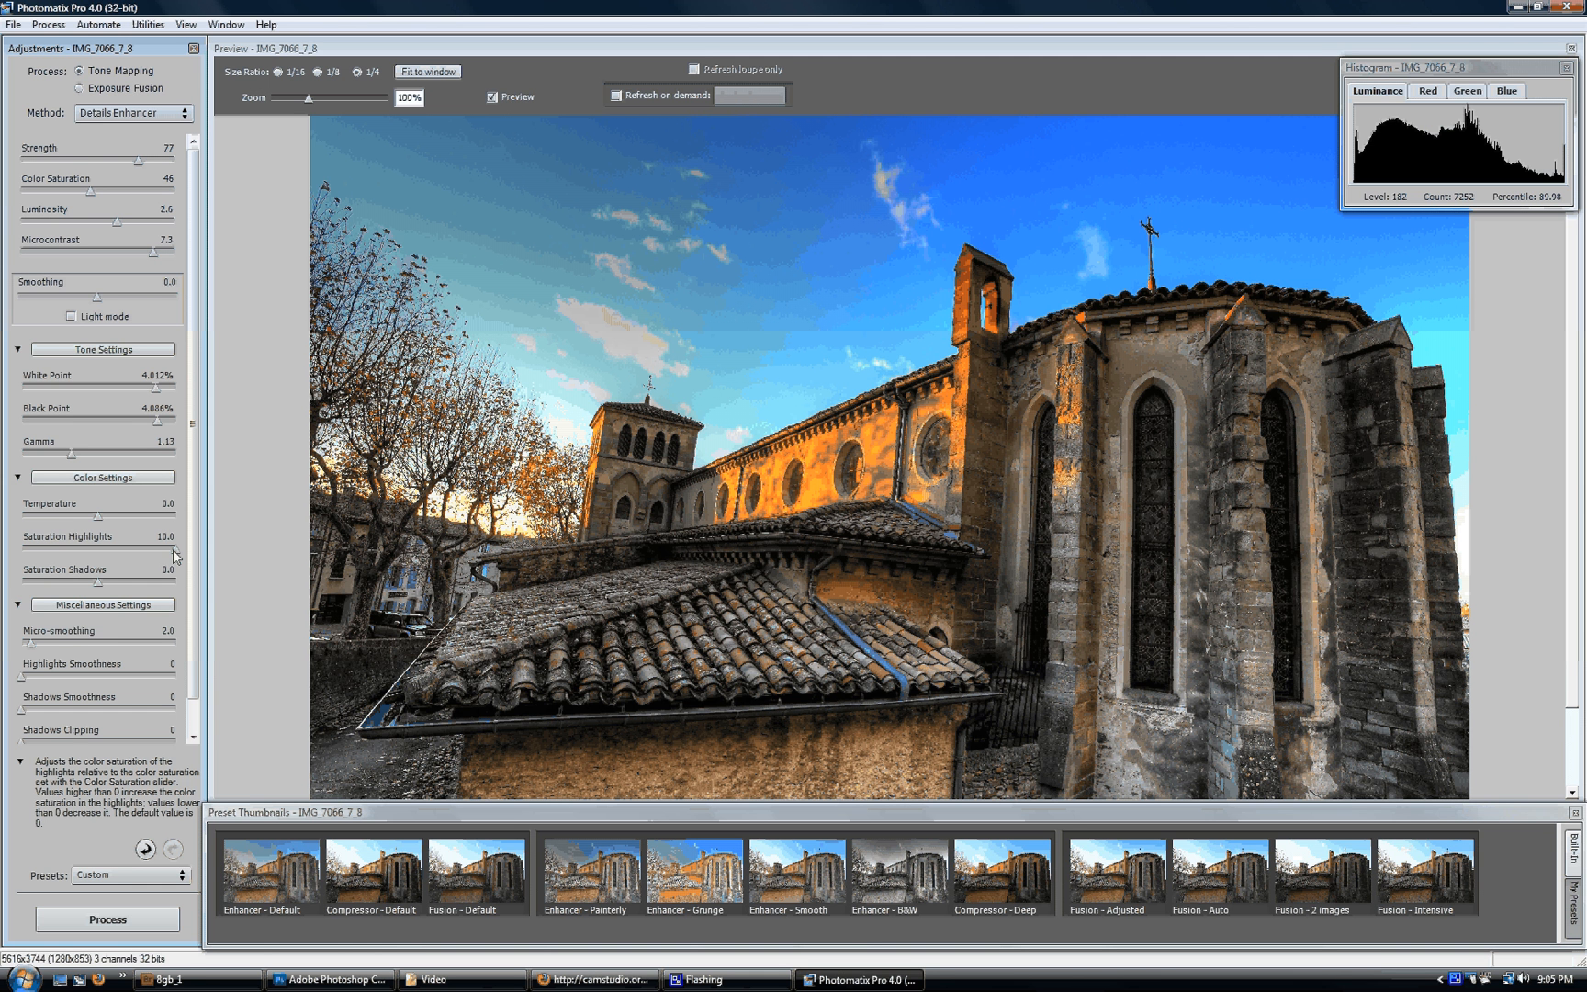
{"action": "left_click", "coordinate": [1507, 92]}
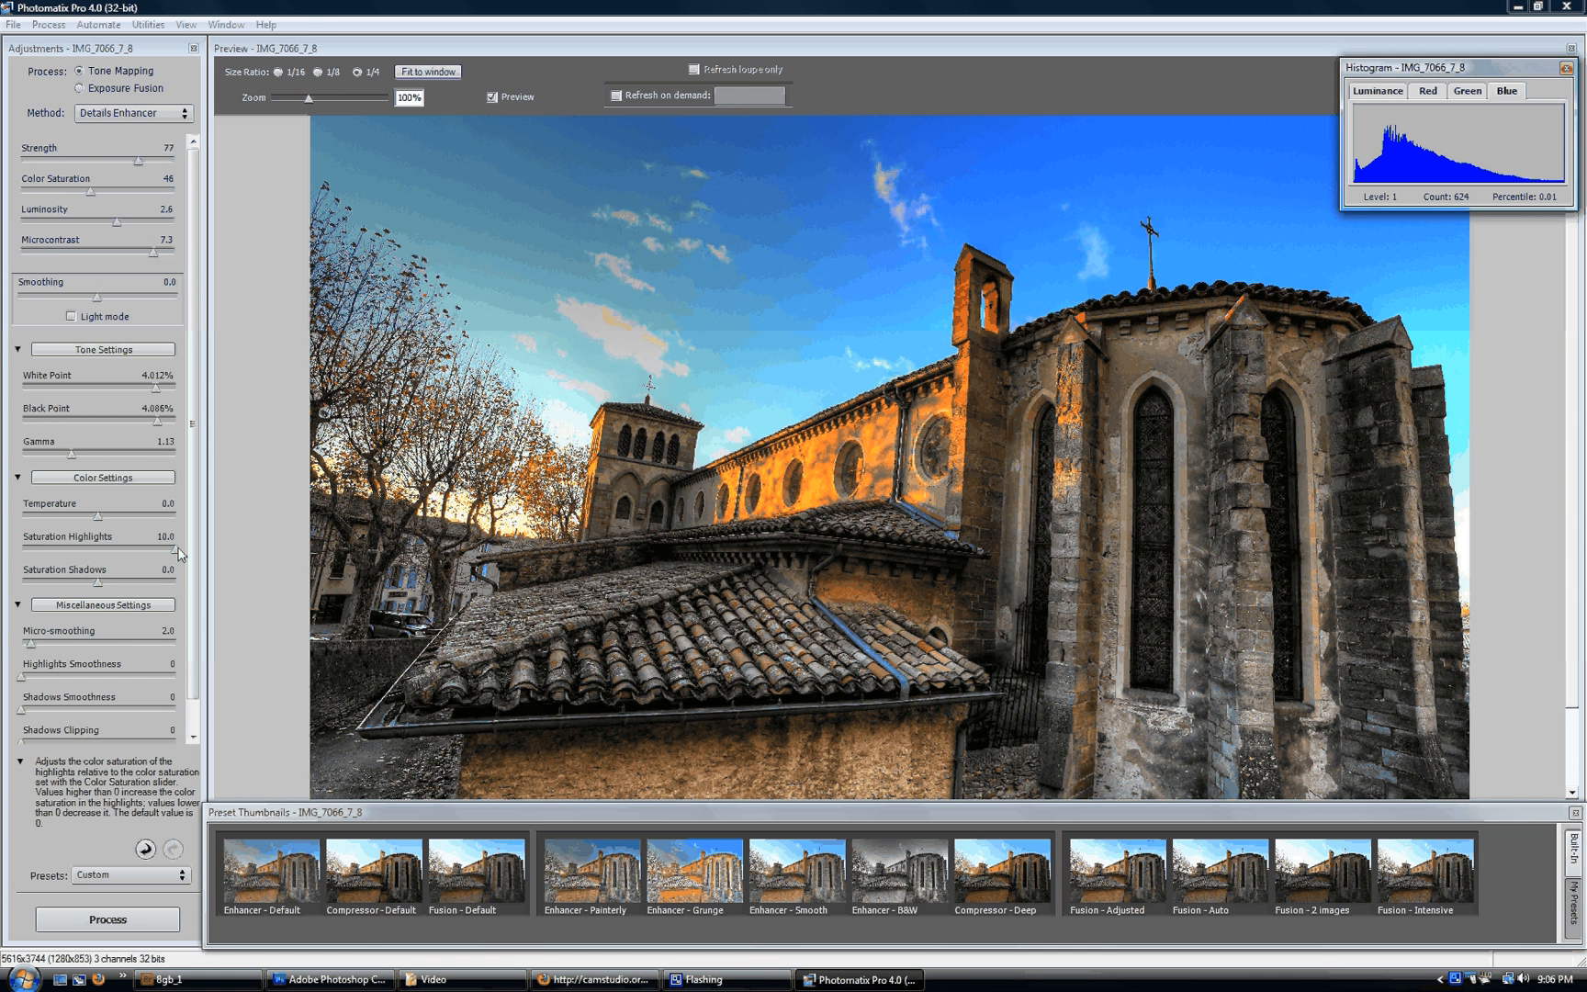
{"action": "left_click_drag", "start_coordinate": [180, 554], "coordinate": [101, 554]}
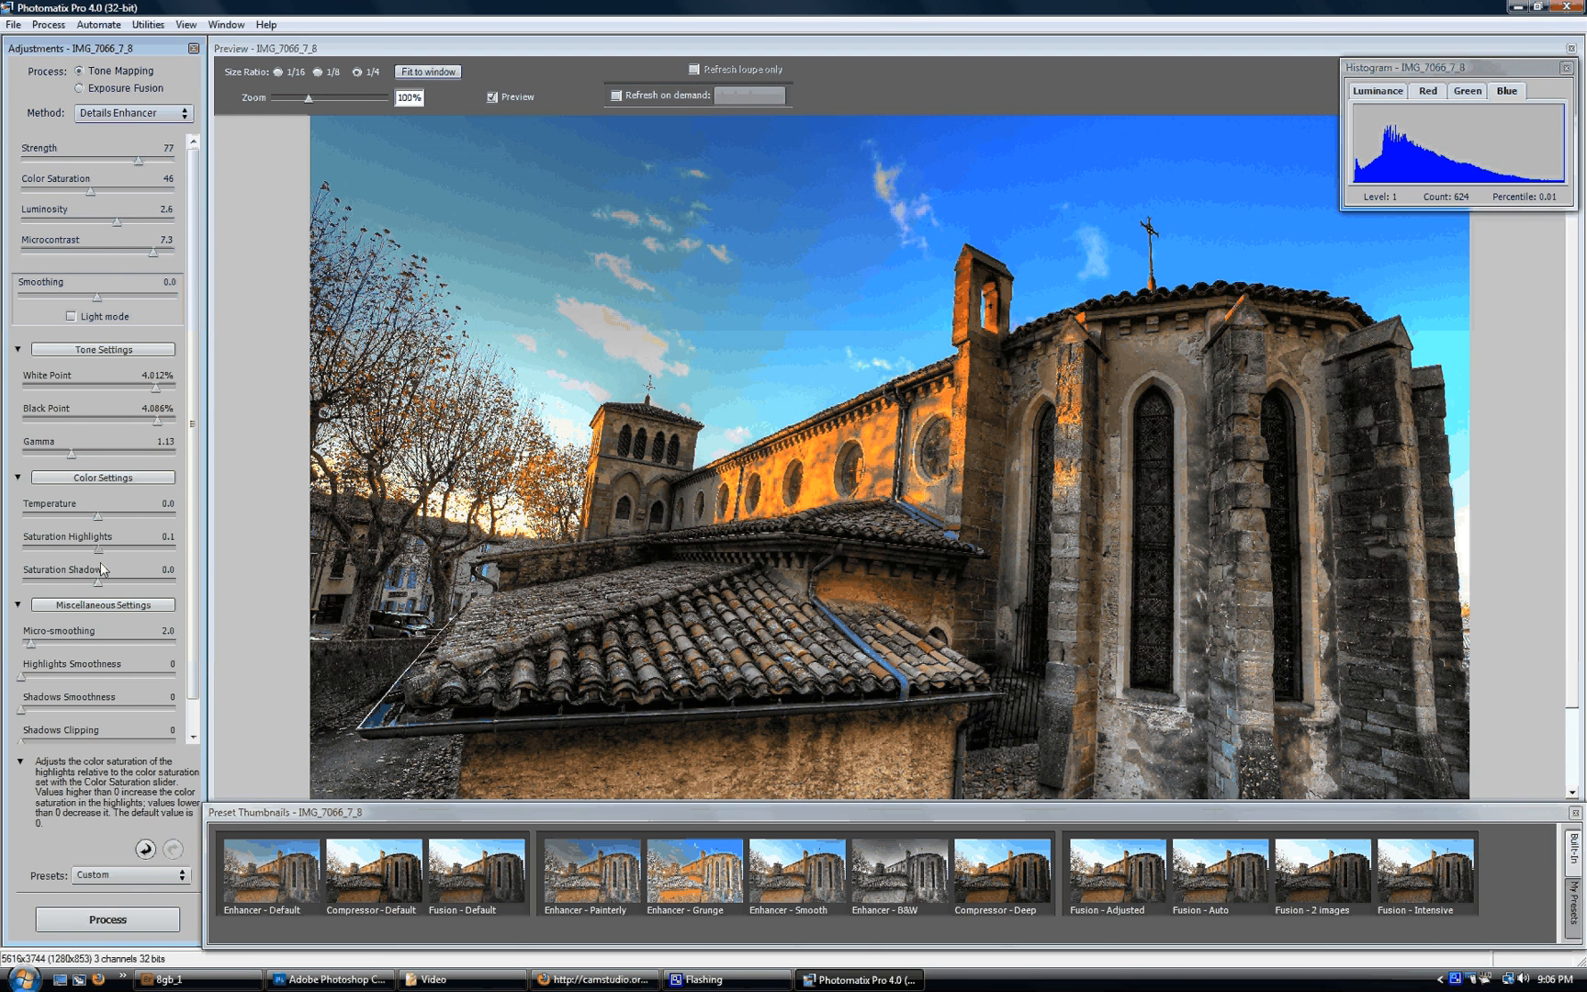
{"action": "left_click_drag", "start_coordinate": [100, 563], "coordinate": [98, 562]}
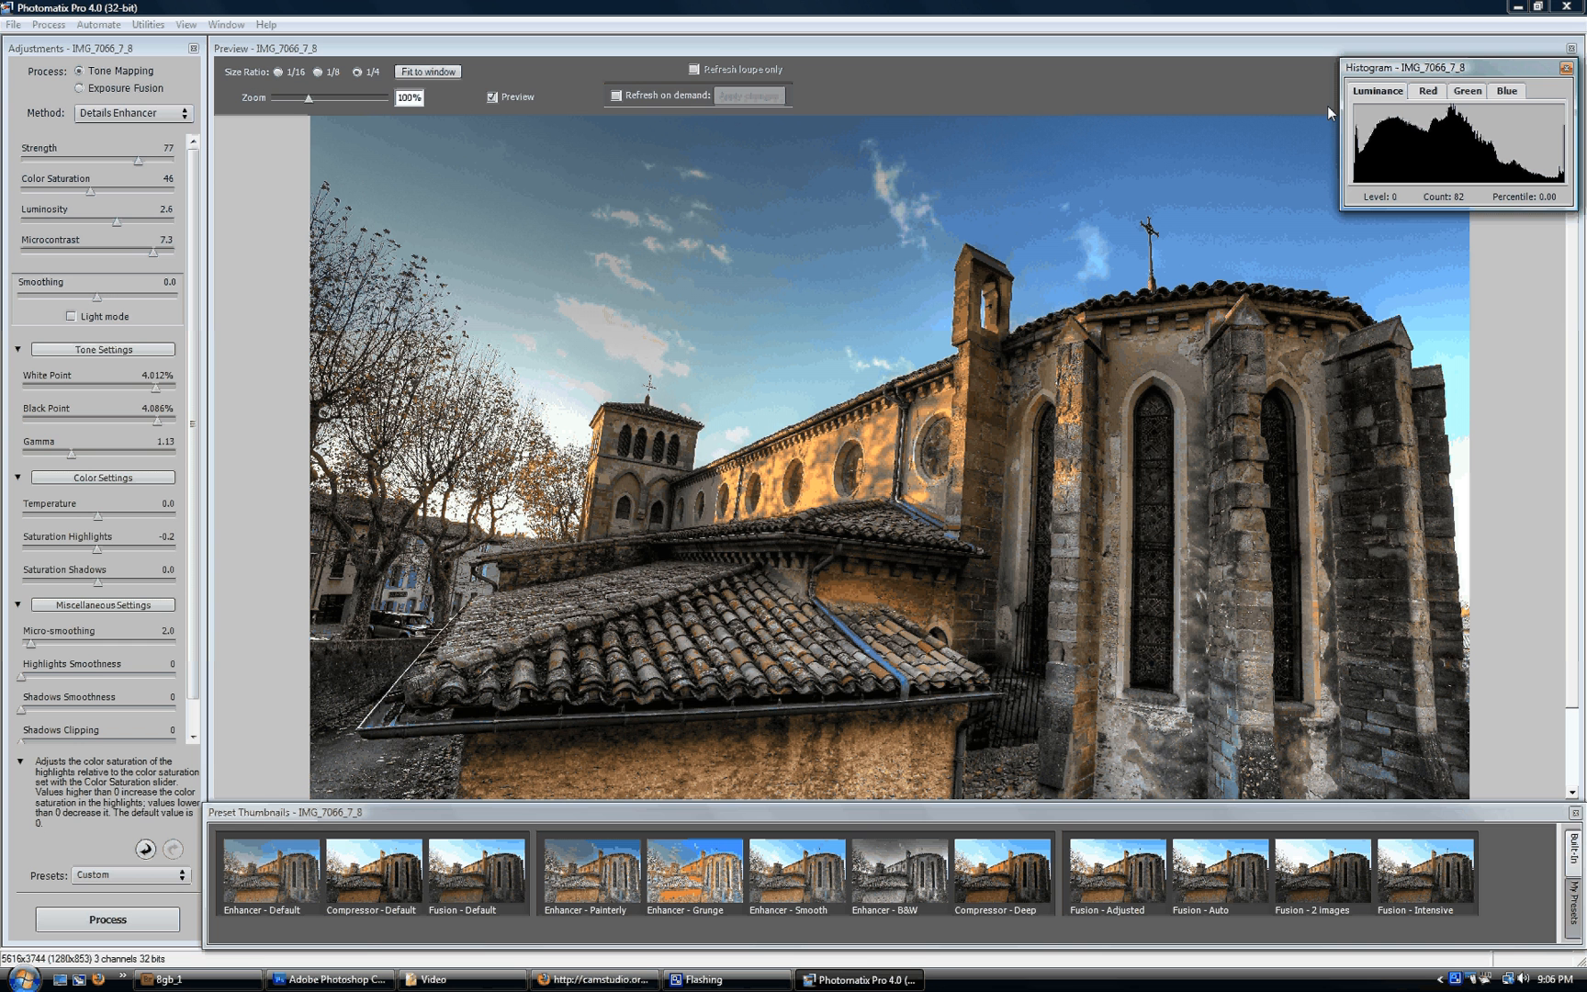
{"action": "left_click", "coordinate": [160, 536]}
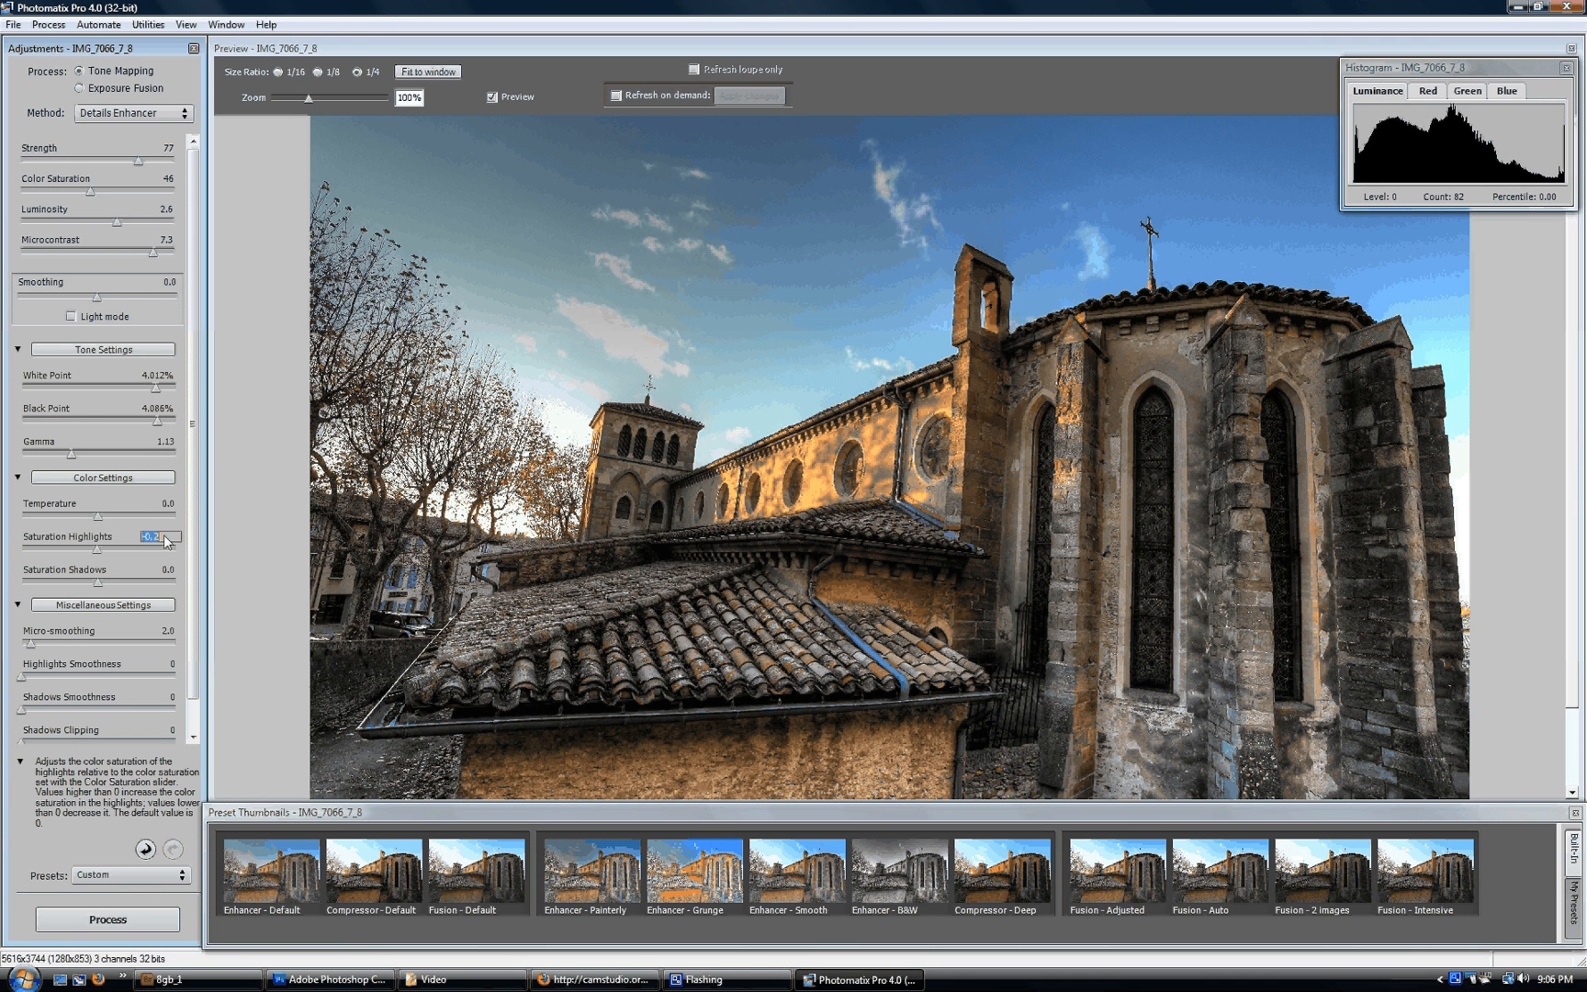
{"action": "type", "text": "0"}
{"action": "key", "text": "Return"}
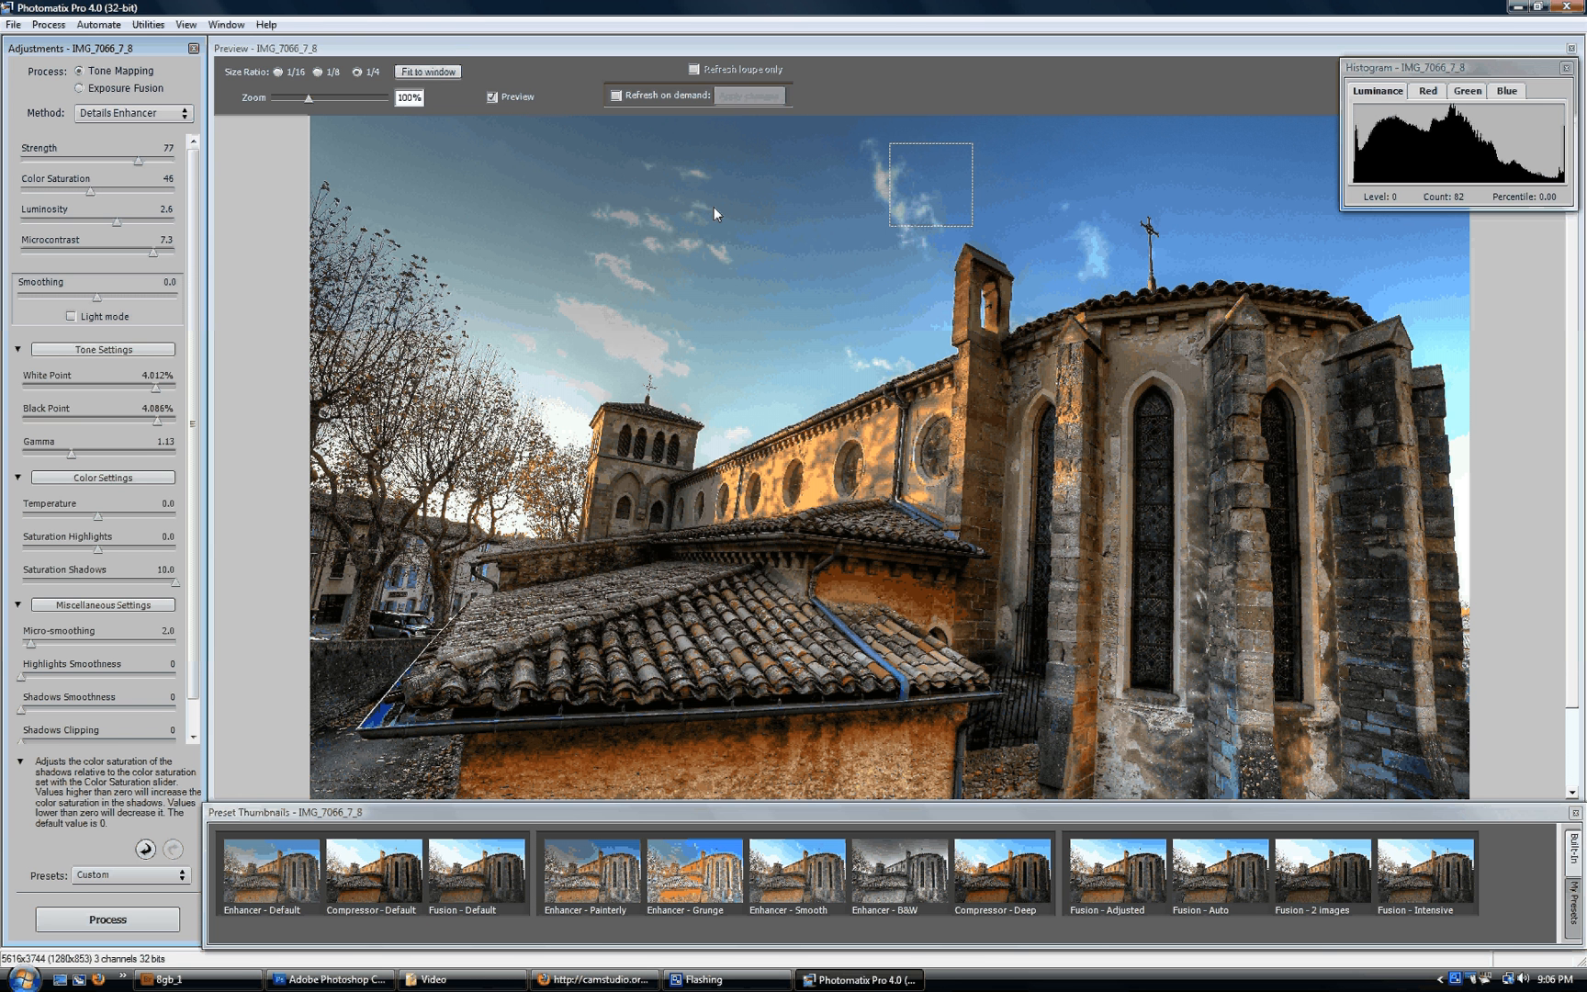
- Try color settings of Saturation Shadows 4.2, Saturation Highlights 3.6 and Temperature 0.6
{"action": "left_click_drag", "start_coordinate": [174, 582], "coordinate": [121, 584]}
{"action": "left_click_drag", "start_coordinate": [122, 584], "coordinate": [131, 584]}
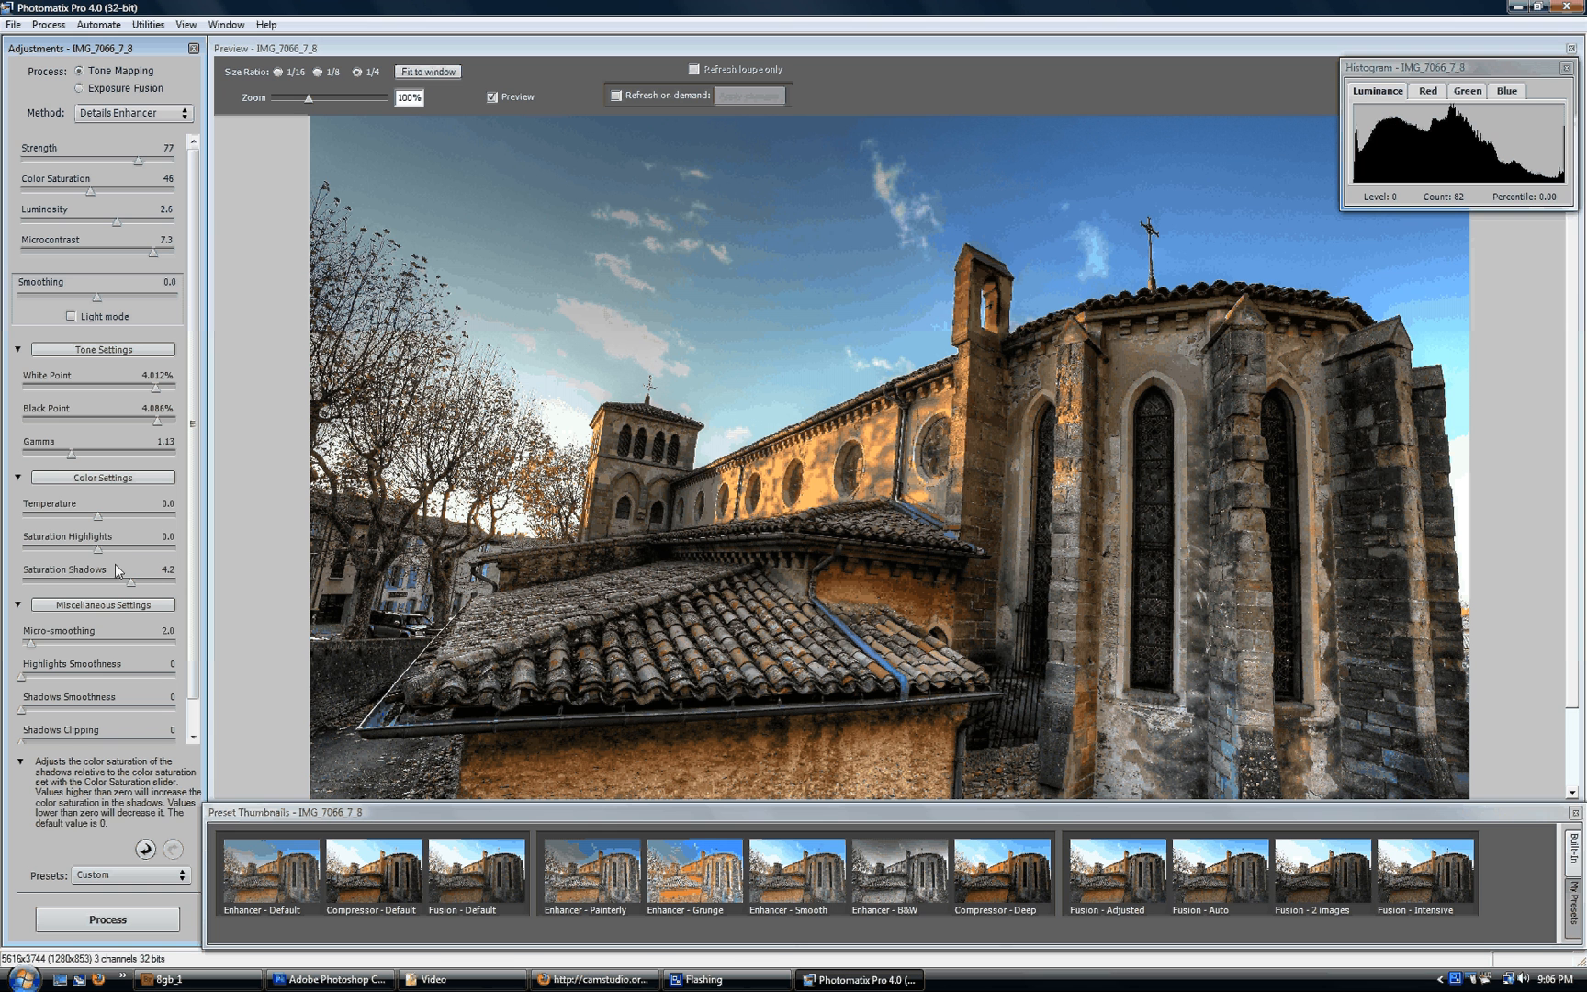
{"action": "left_click_drag", "start_coordinate": [99, 550], "coordinate": [128, 552]}
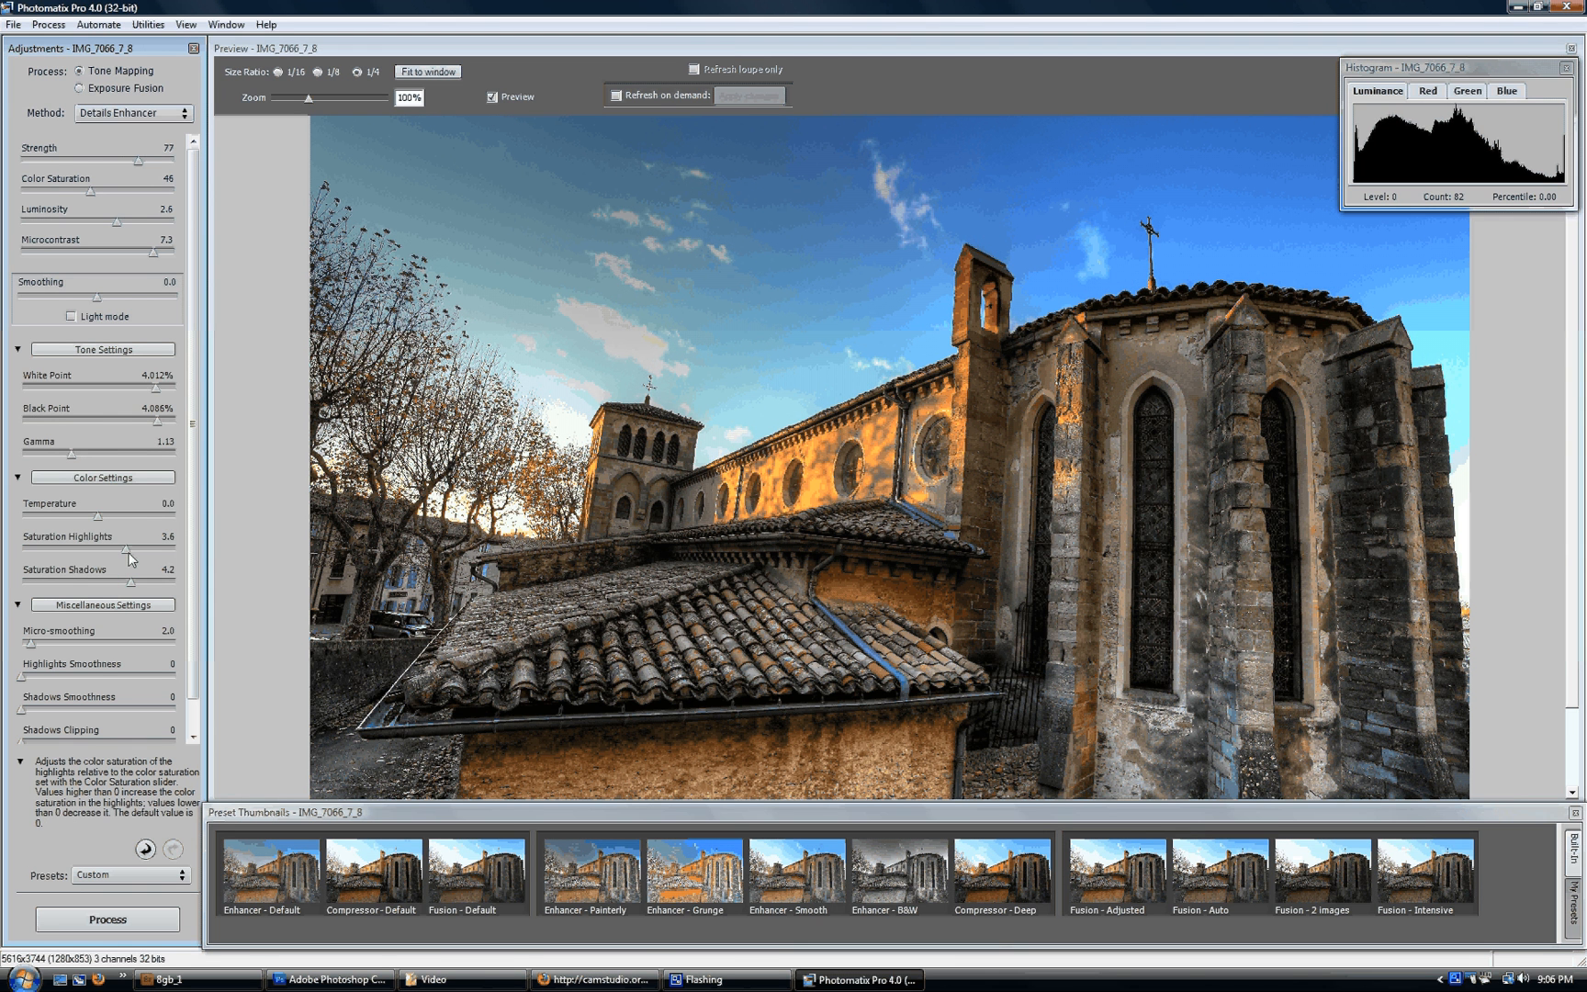
{"action": "left_click_drag", "start_coordinate": [98, 517], "coordinate": [114, 518]}
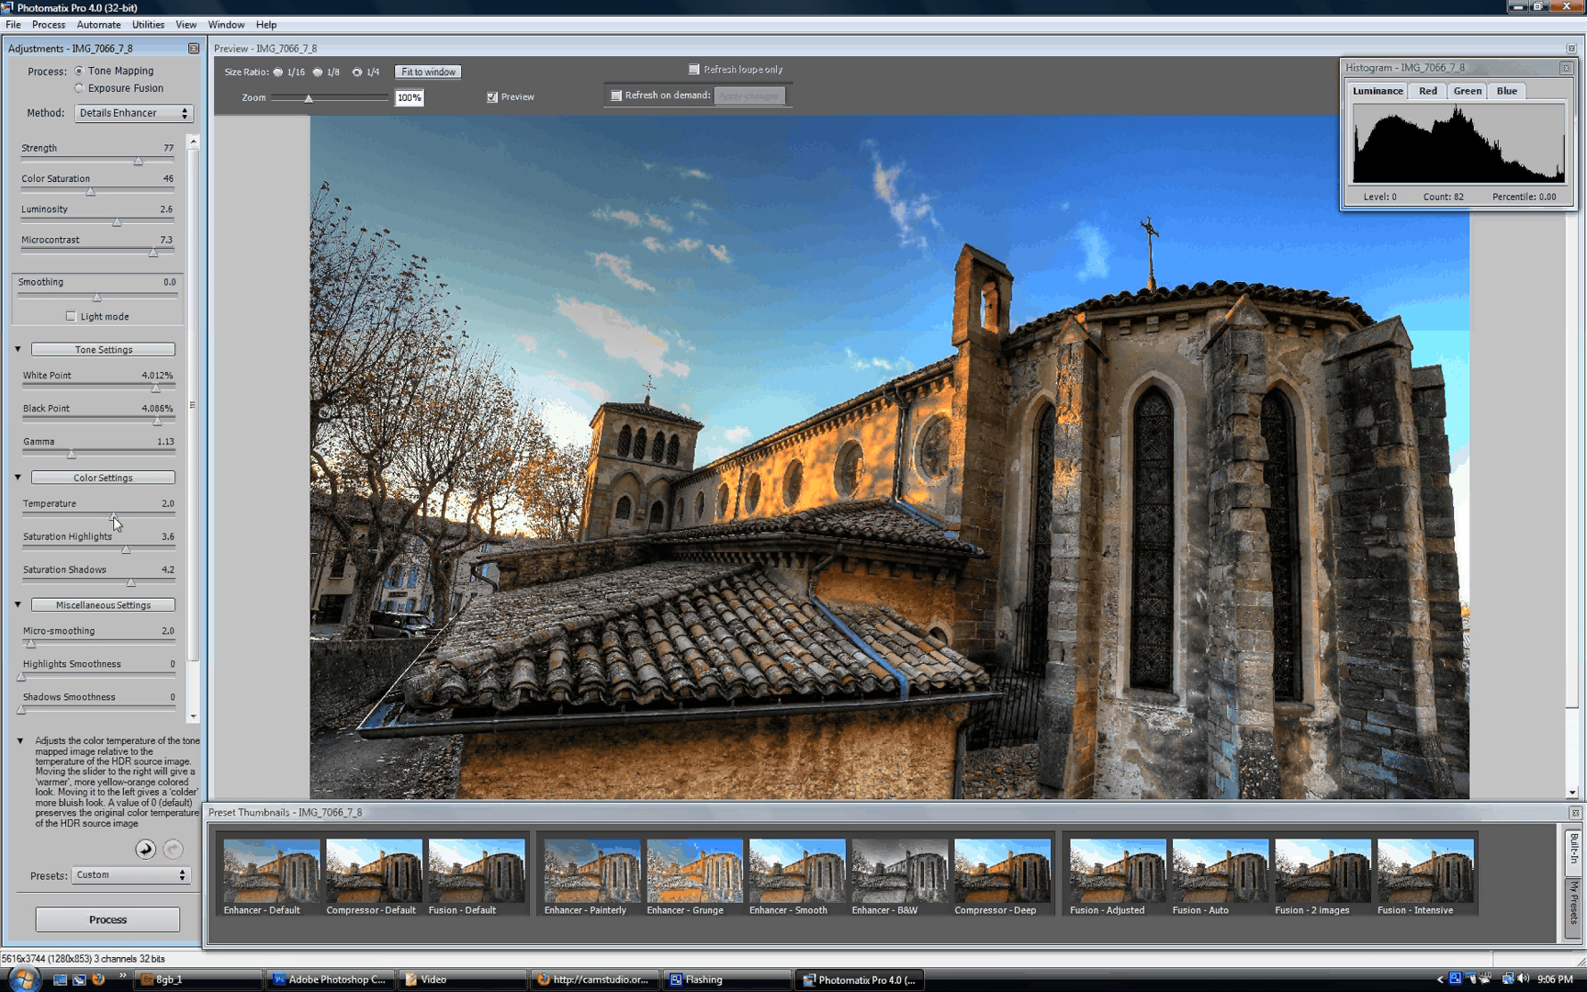
{"action": "left_click_drag", "start_coordinate": [113, 517], "coordinate": [103, 517]}
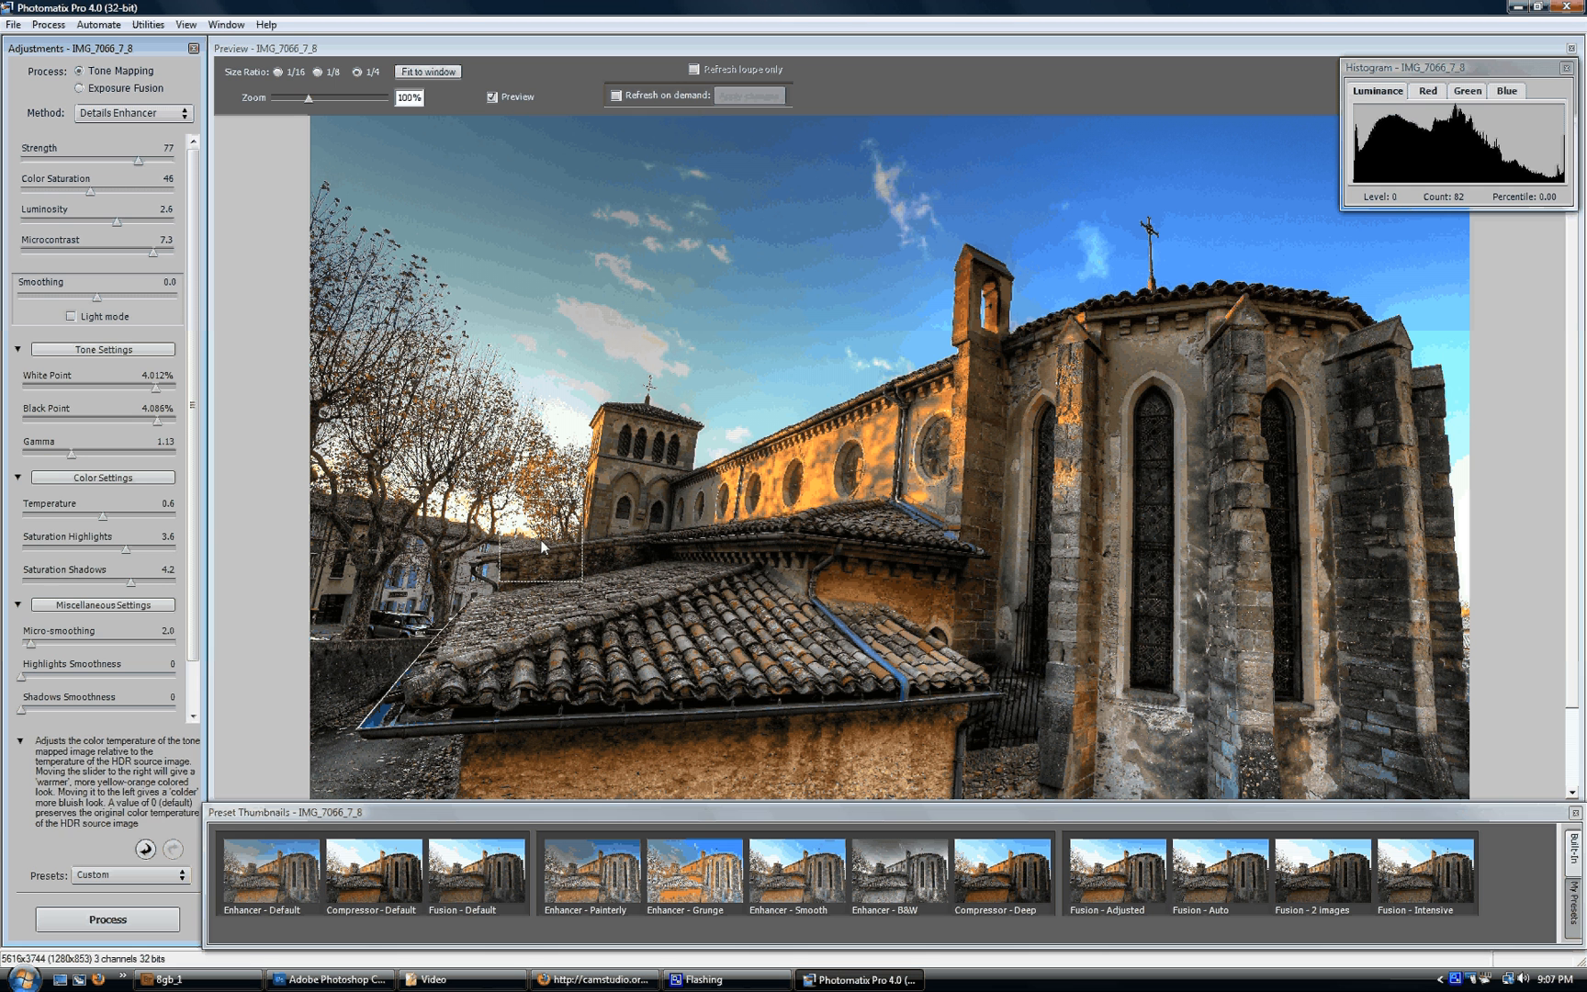
- Reset Saturation Shadows, Saturation Highlights and Temperature to 0
{"action": "left_click", "coordinate": [169, 570]}
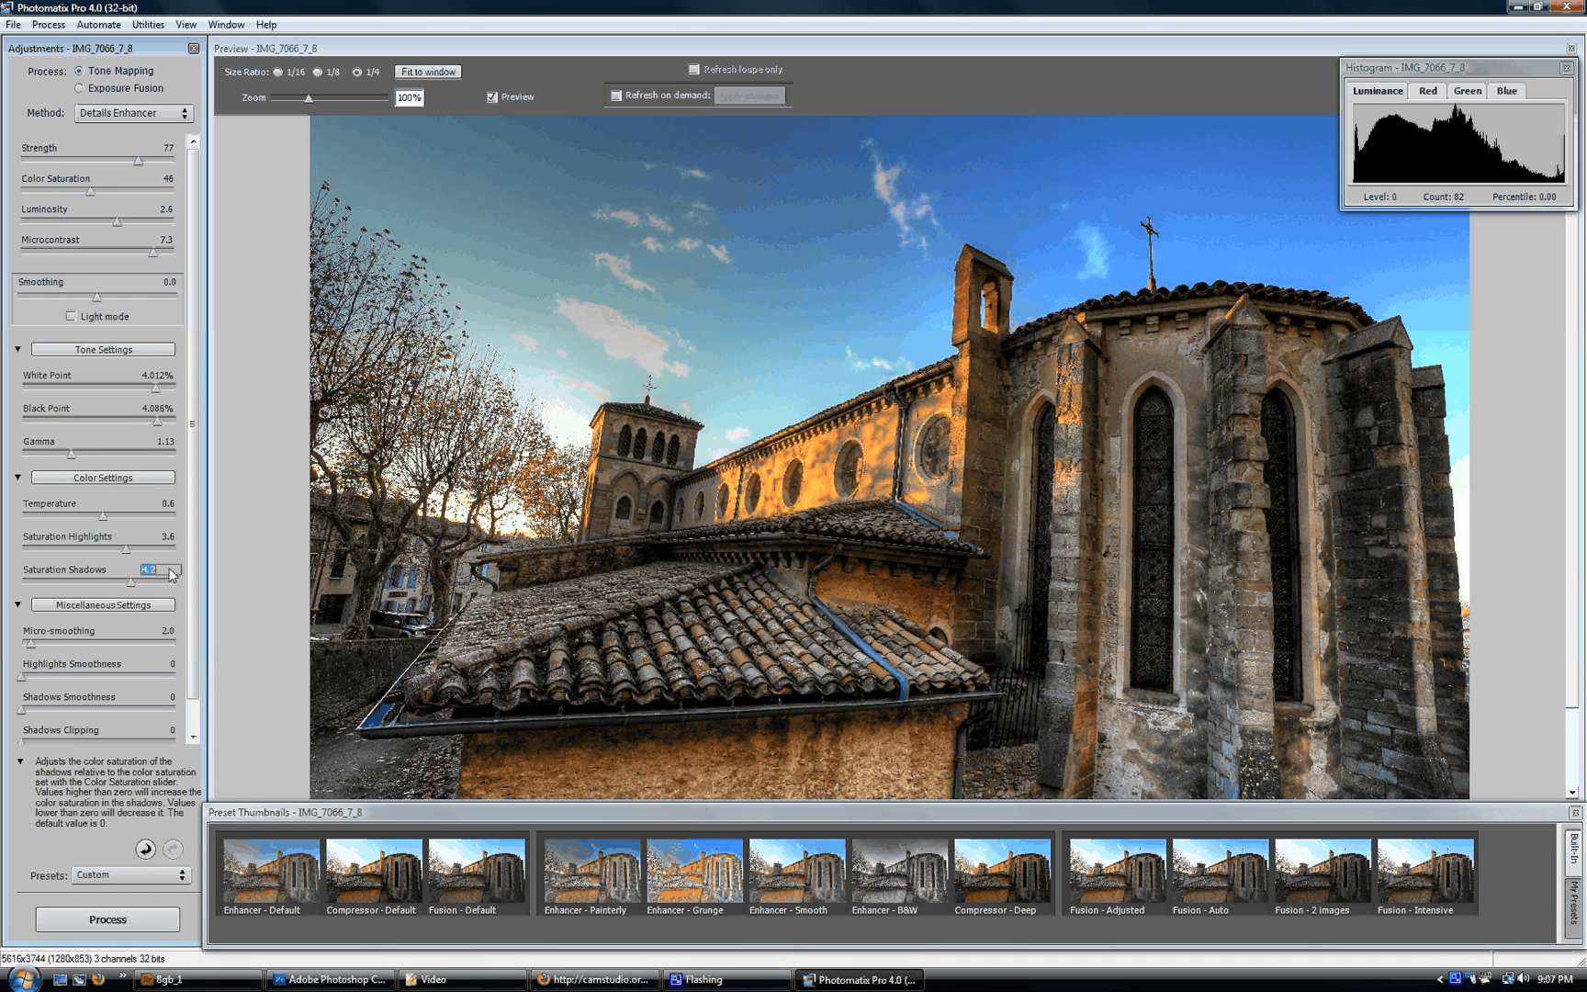
{"action": "type", "text": "0"}
{"action": "key", "text": "Return"}
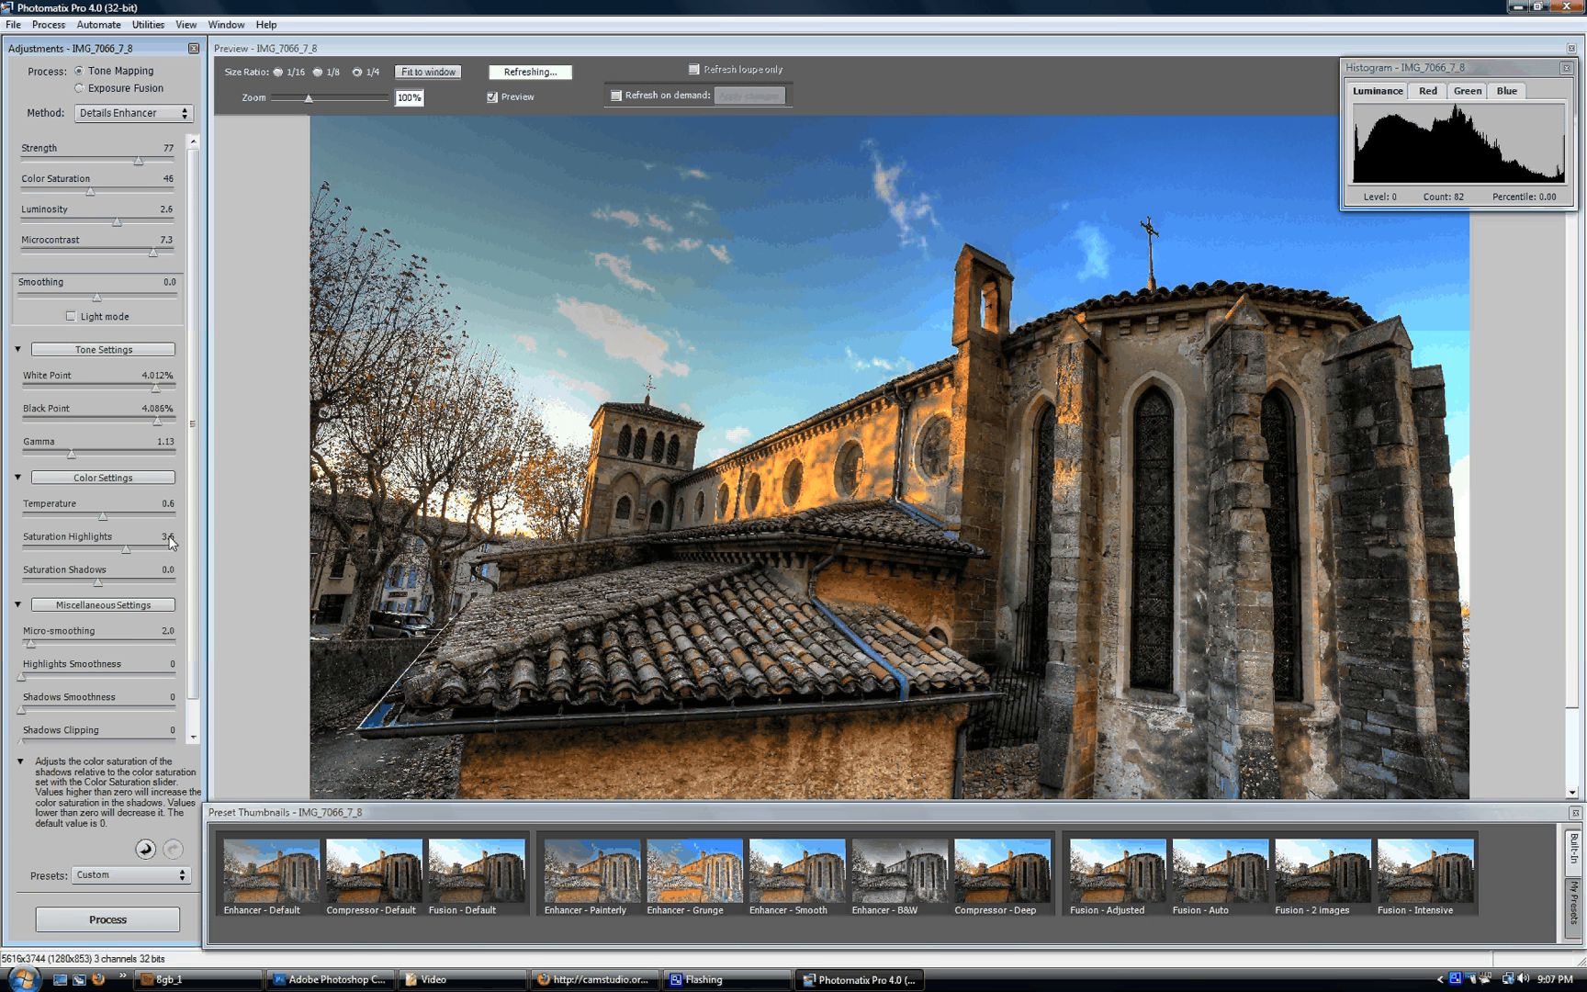
{"action": "left_click", "coordinate": [169, 506]}
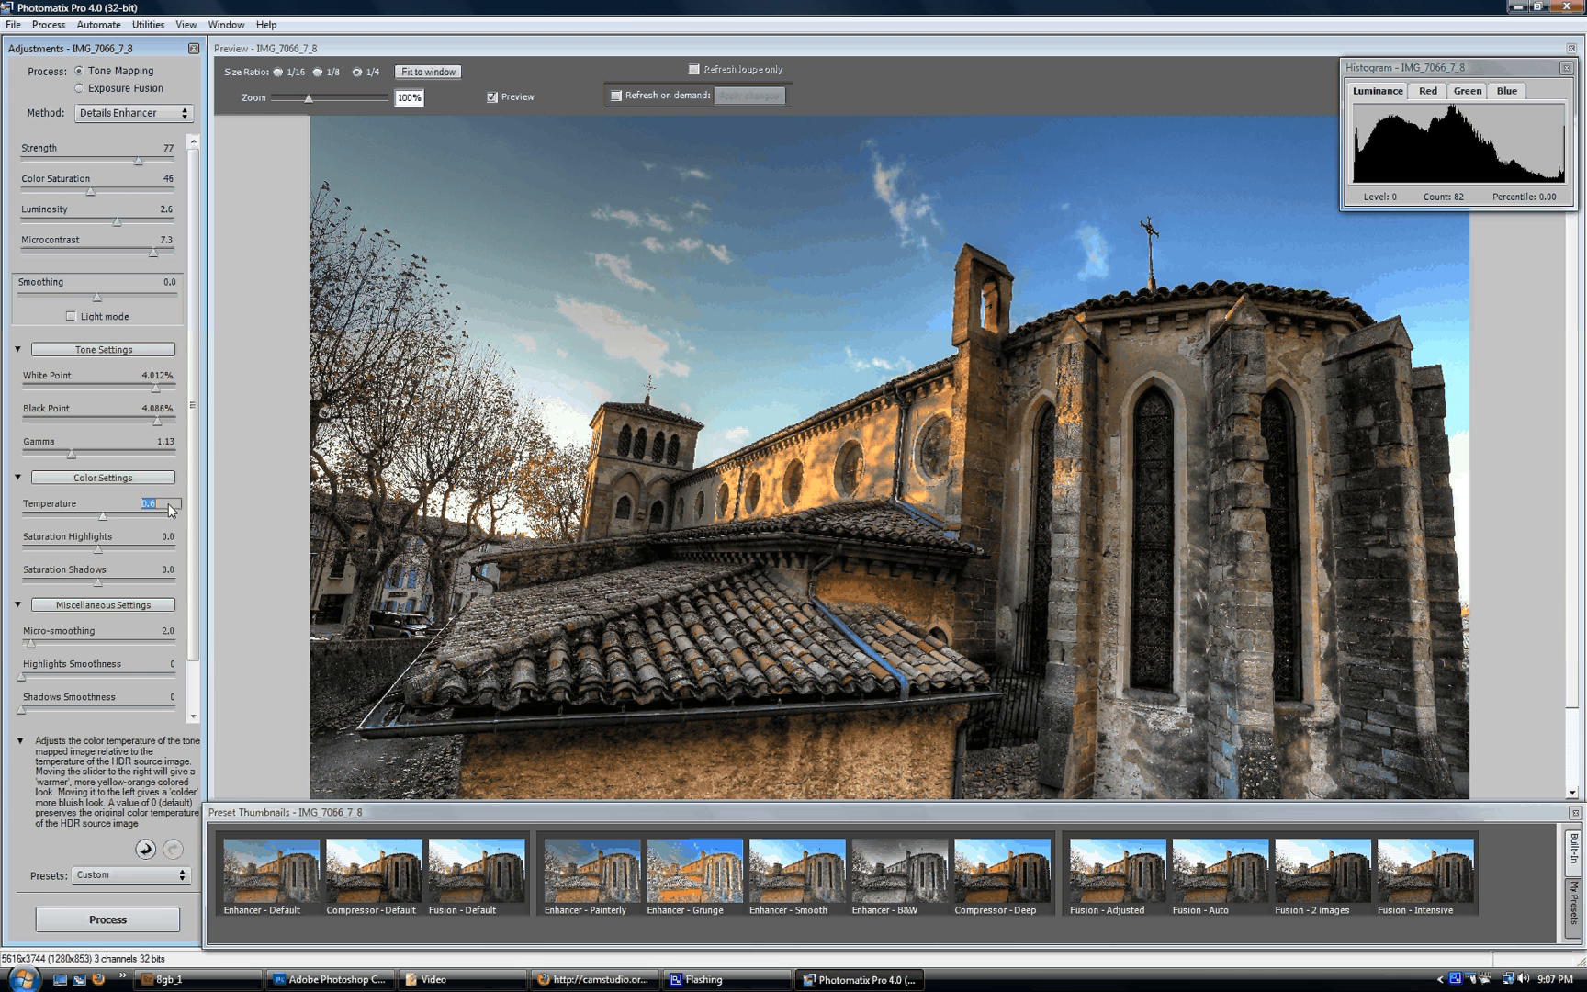
{"action": "type", "text": "0"}
{"action": "key", "text": "Return"}
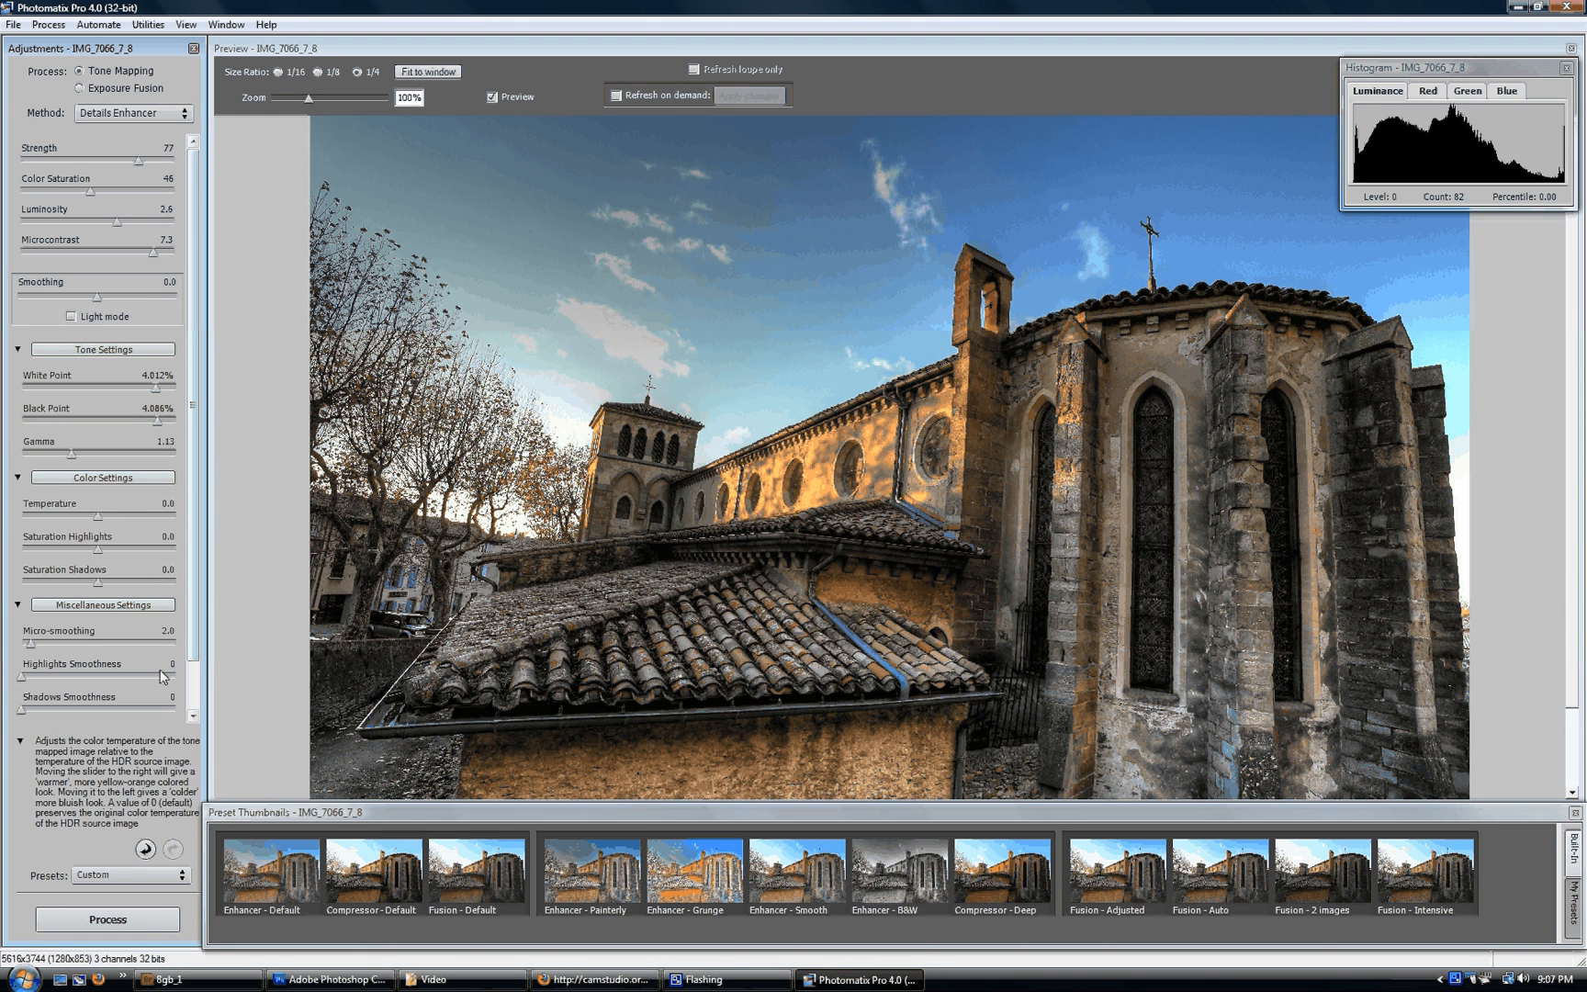
- Set Micro-smoothing to 6.2 after trying 16.2, and inspect the trees beside the tower in the loupe
{"action": "scroll", "coordinate": [160, 669], "scroll_direction": "down", "scroll_amount": 1}
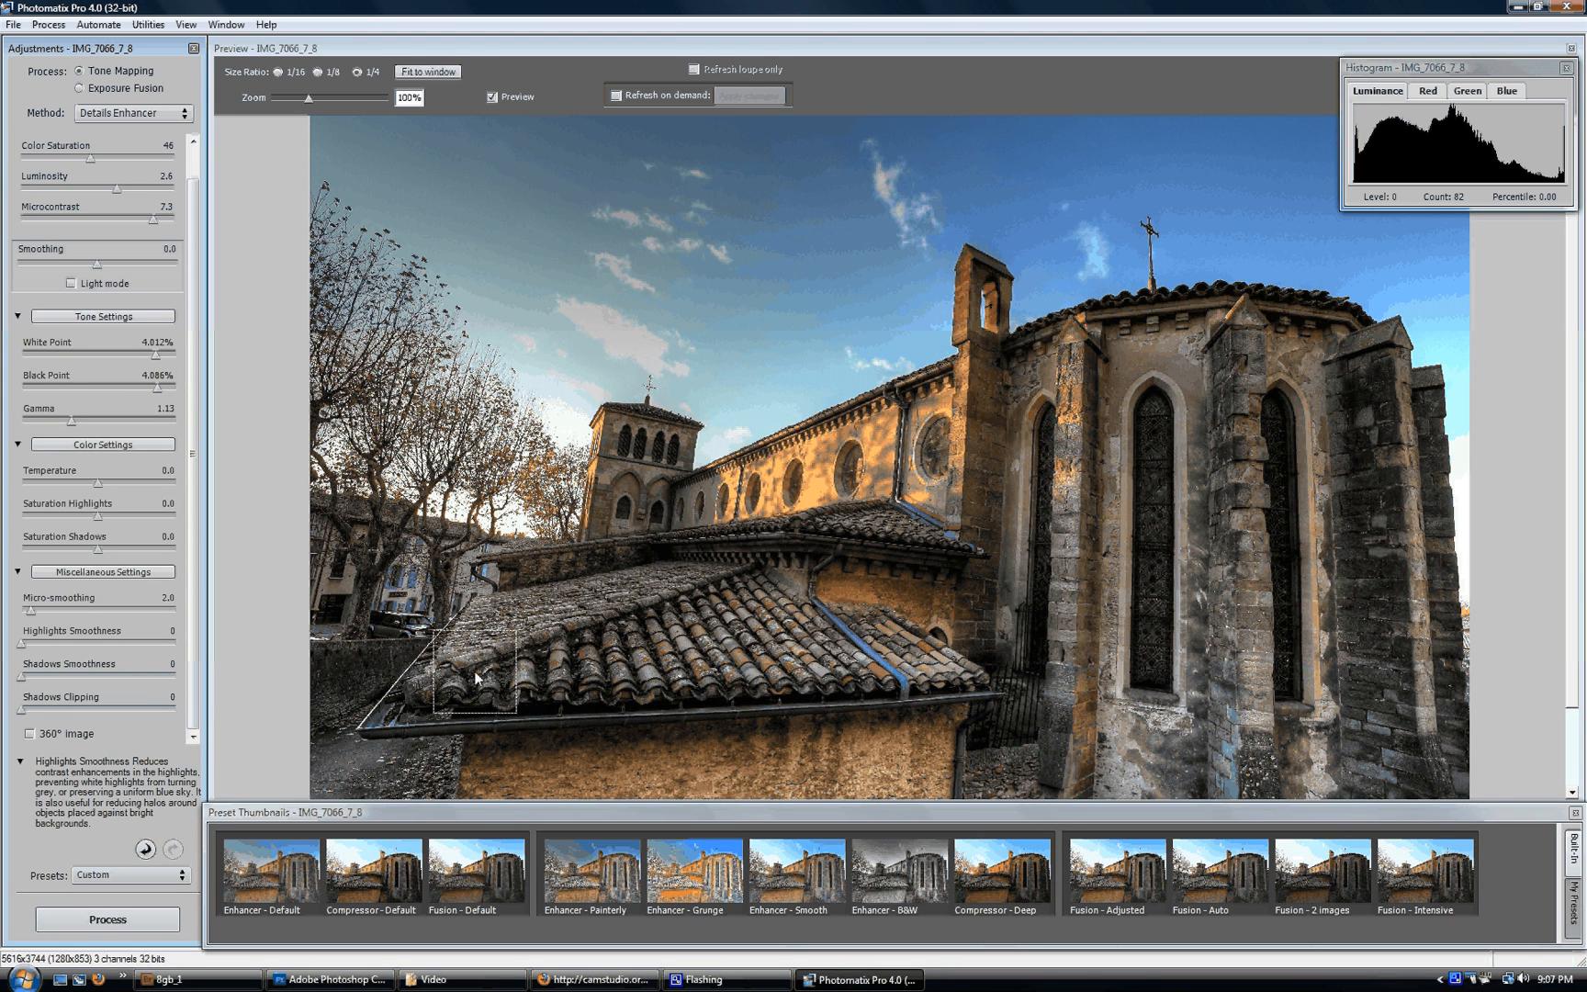
{"action": "mouse_move", "coordinate": [25, 617]}
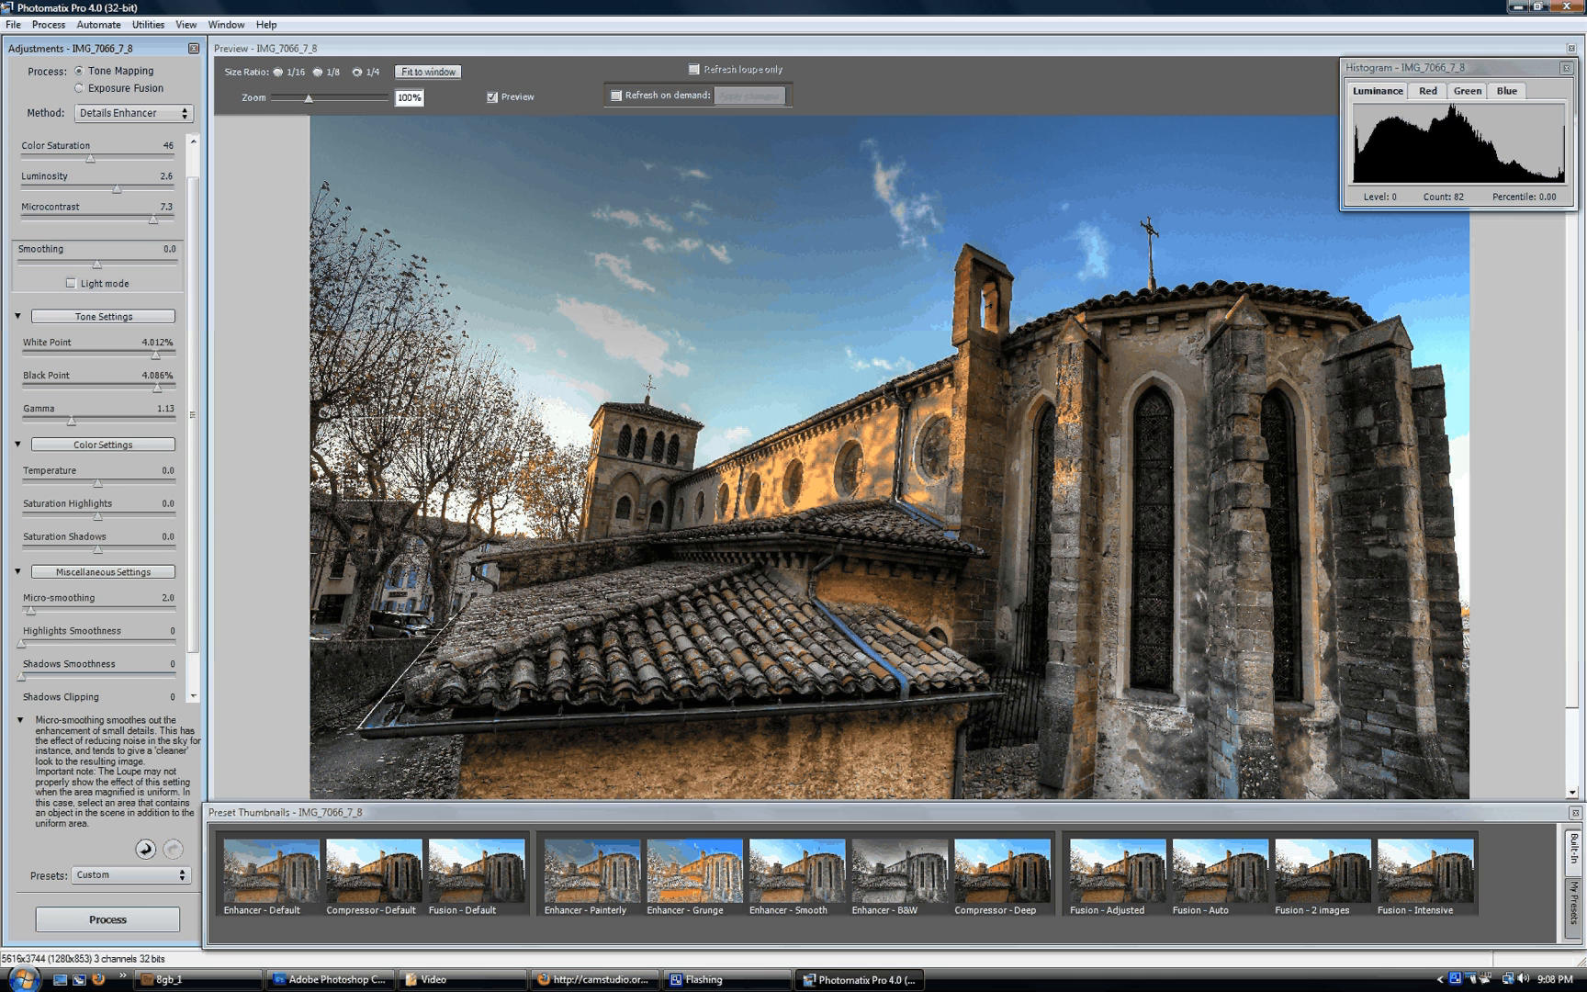
{"action": "left_click", "coordinate": [66, 610]}
{"action": "left_click", "coordinate": [39, 609]}
{"action": "left_click_drag", "start_coordinate": [40, 609], "coordinate": [104, 614]}
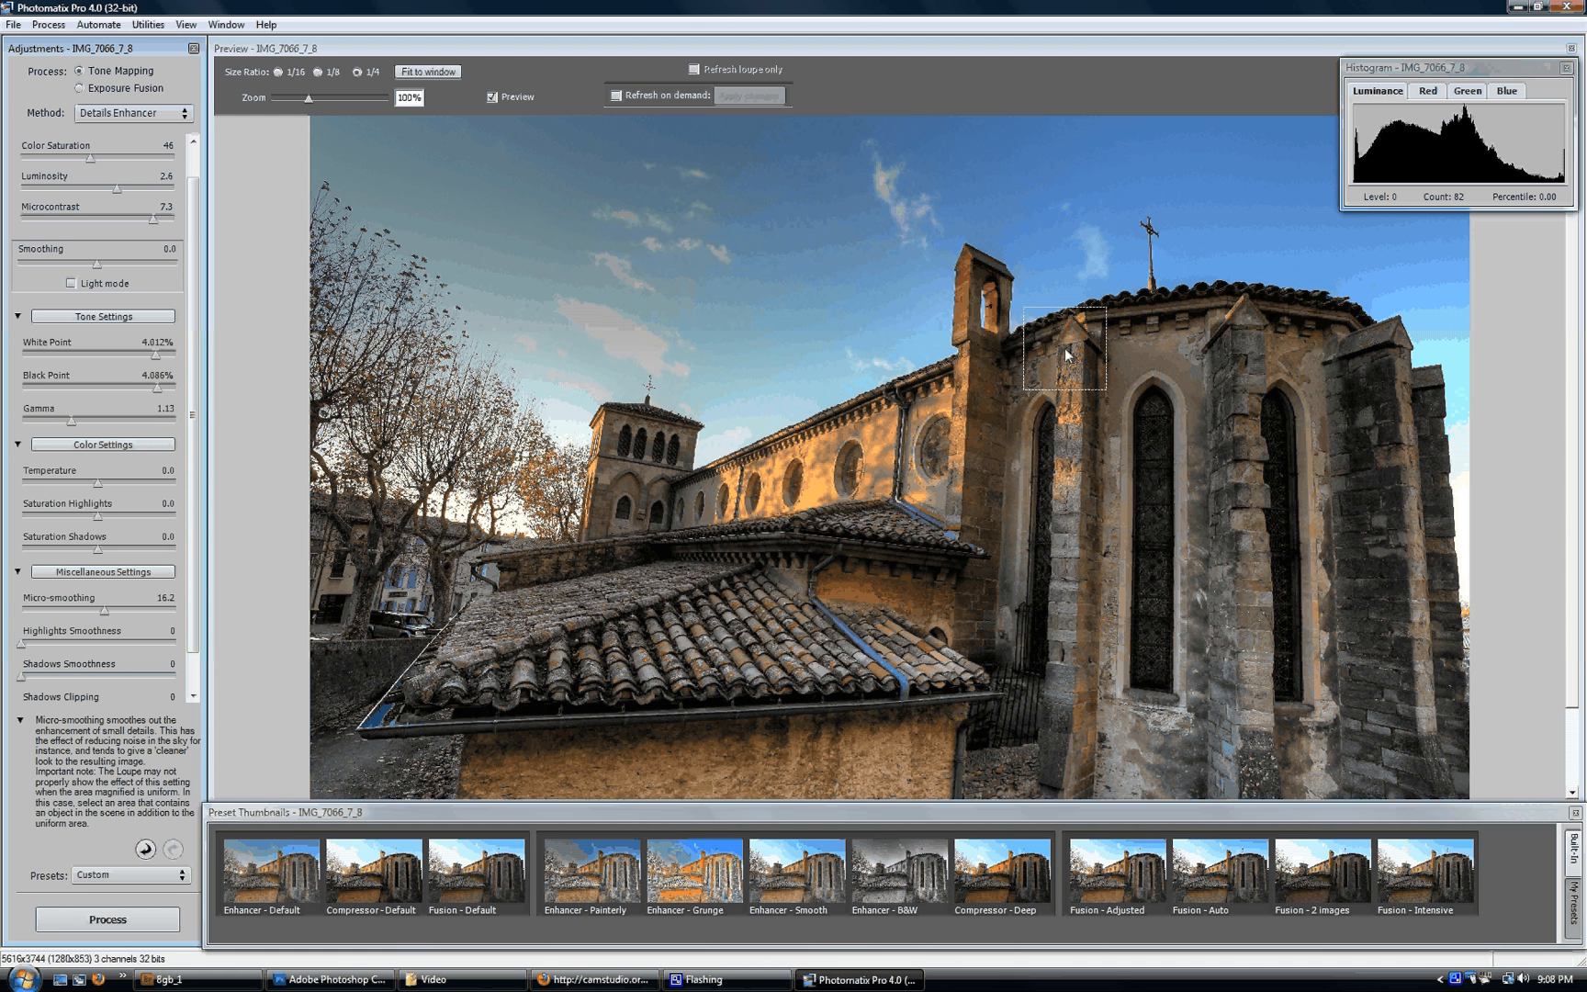
{"action": "left_click_drag", "start_coordinate": [105, 611], "coordinate": [103, 614]}
{"action": "left_click_drag", "start_coordinate": [104, 612], "coordinate": [54, 617]}
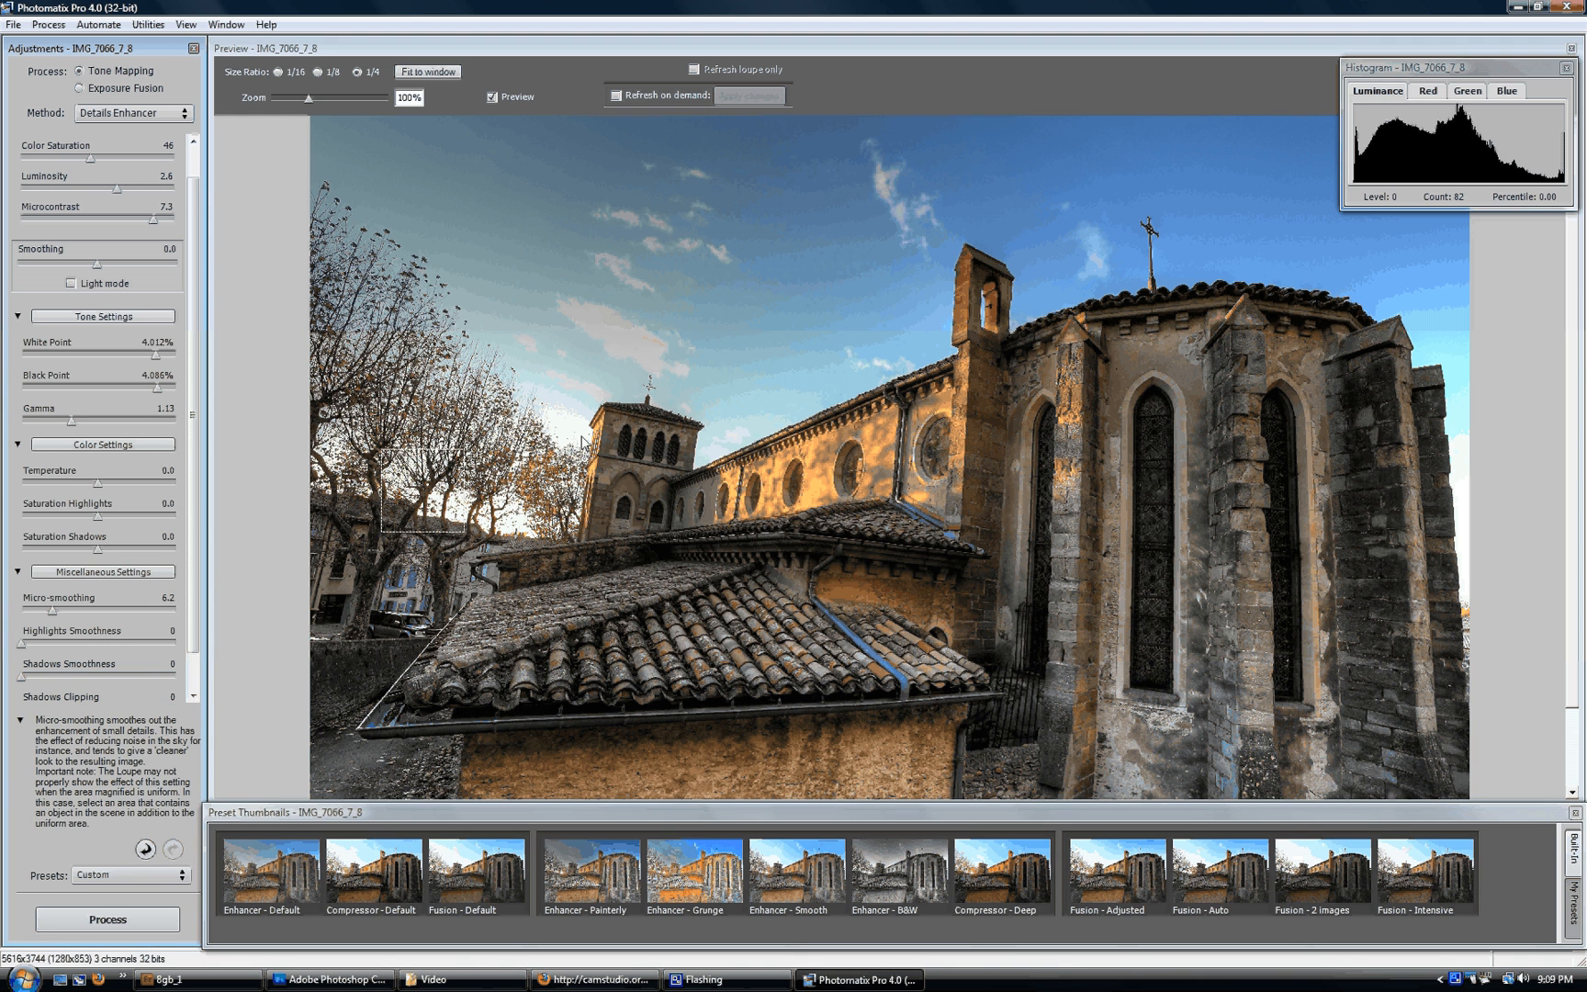
{"action": "left_click", "coordinate": [511, 526]}
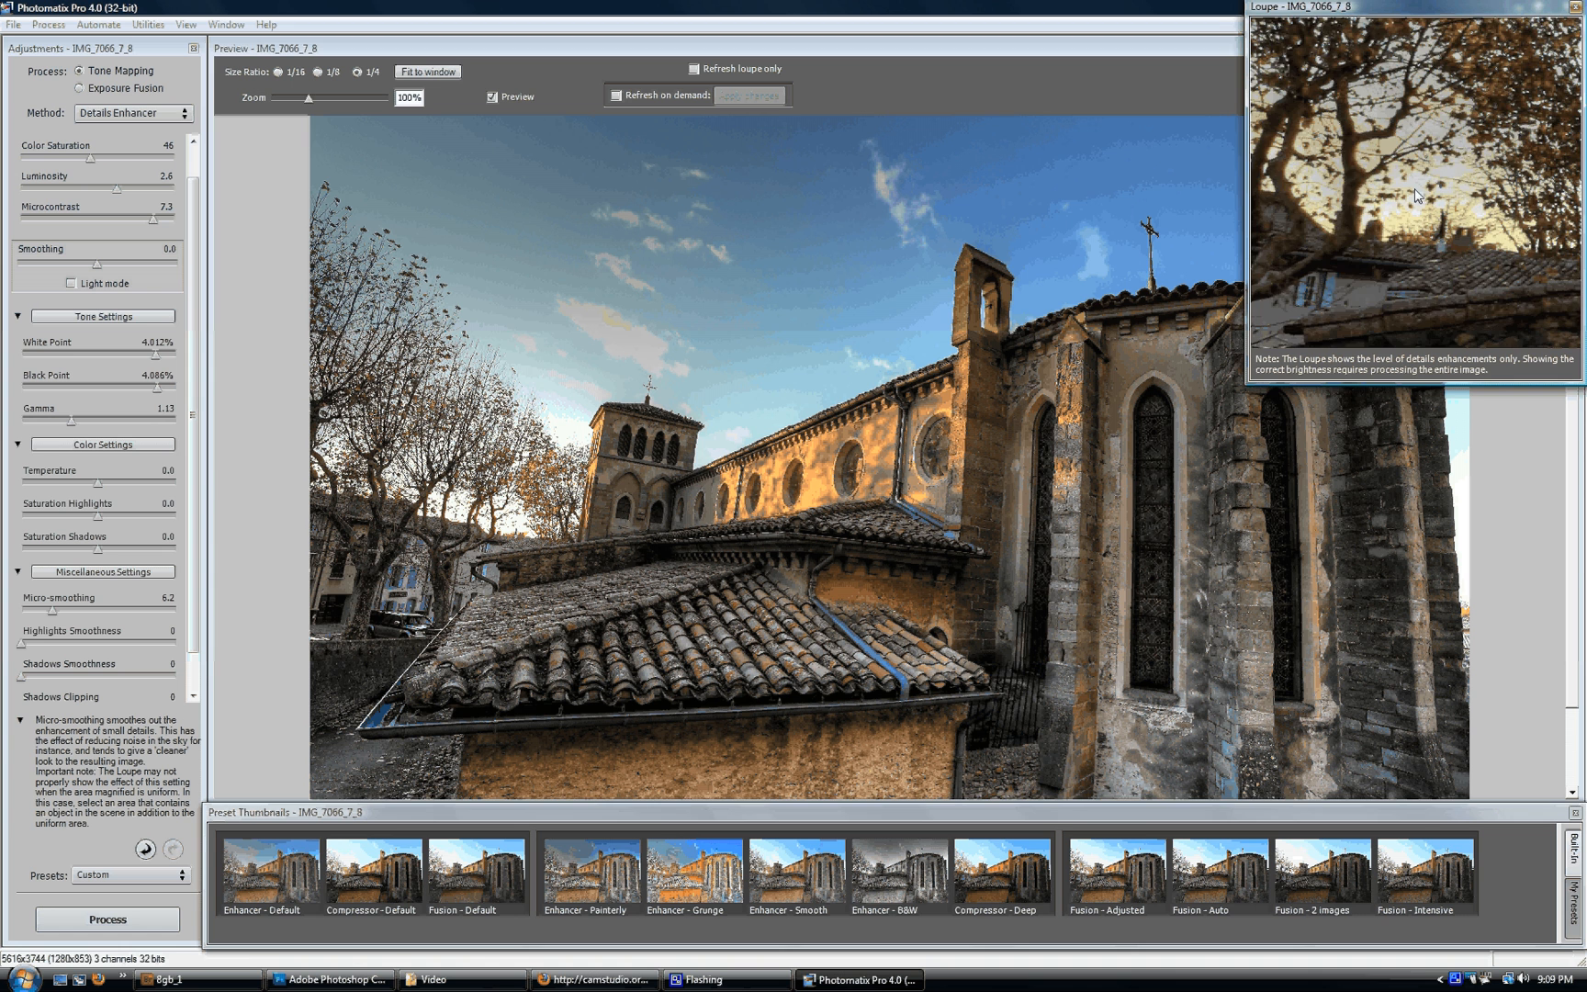
{"action": "left_click", "coordinate": [626, 337]}
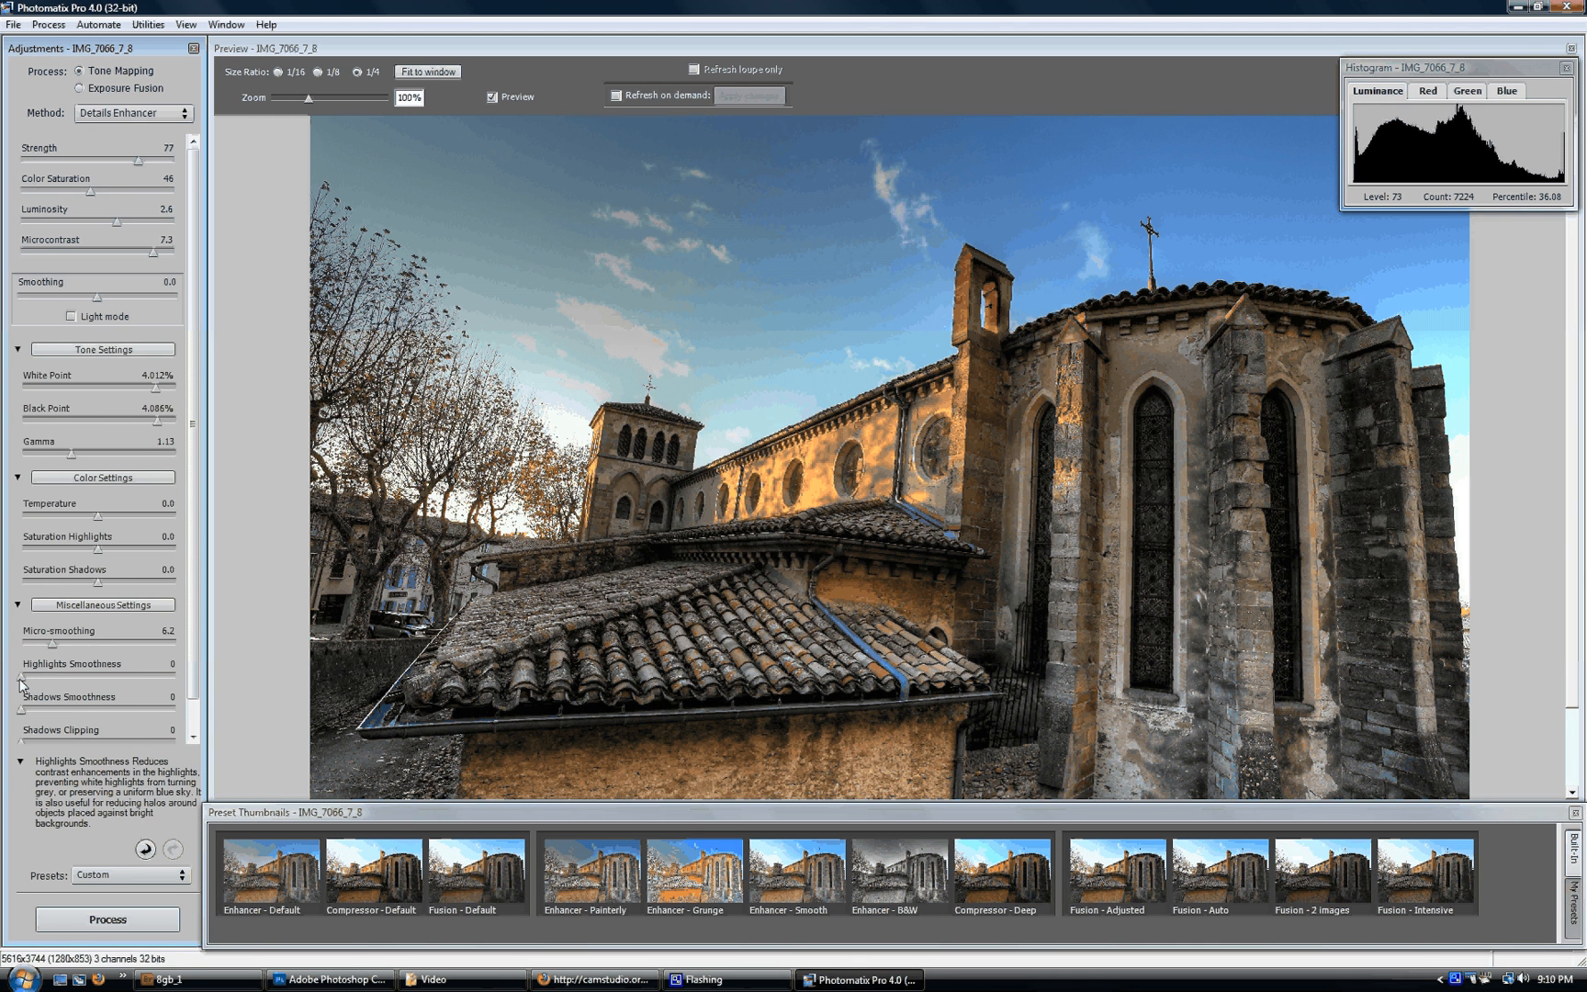
- Try Highlights Smoothness at 51 and 30 and reset it to 0
{"action": "left_click_drag", "start_coordinate": [21, 677], "coordinate": [100, 677]}
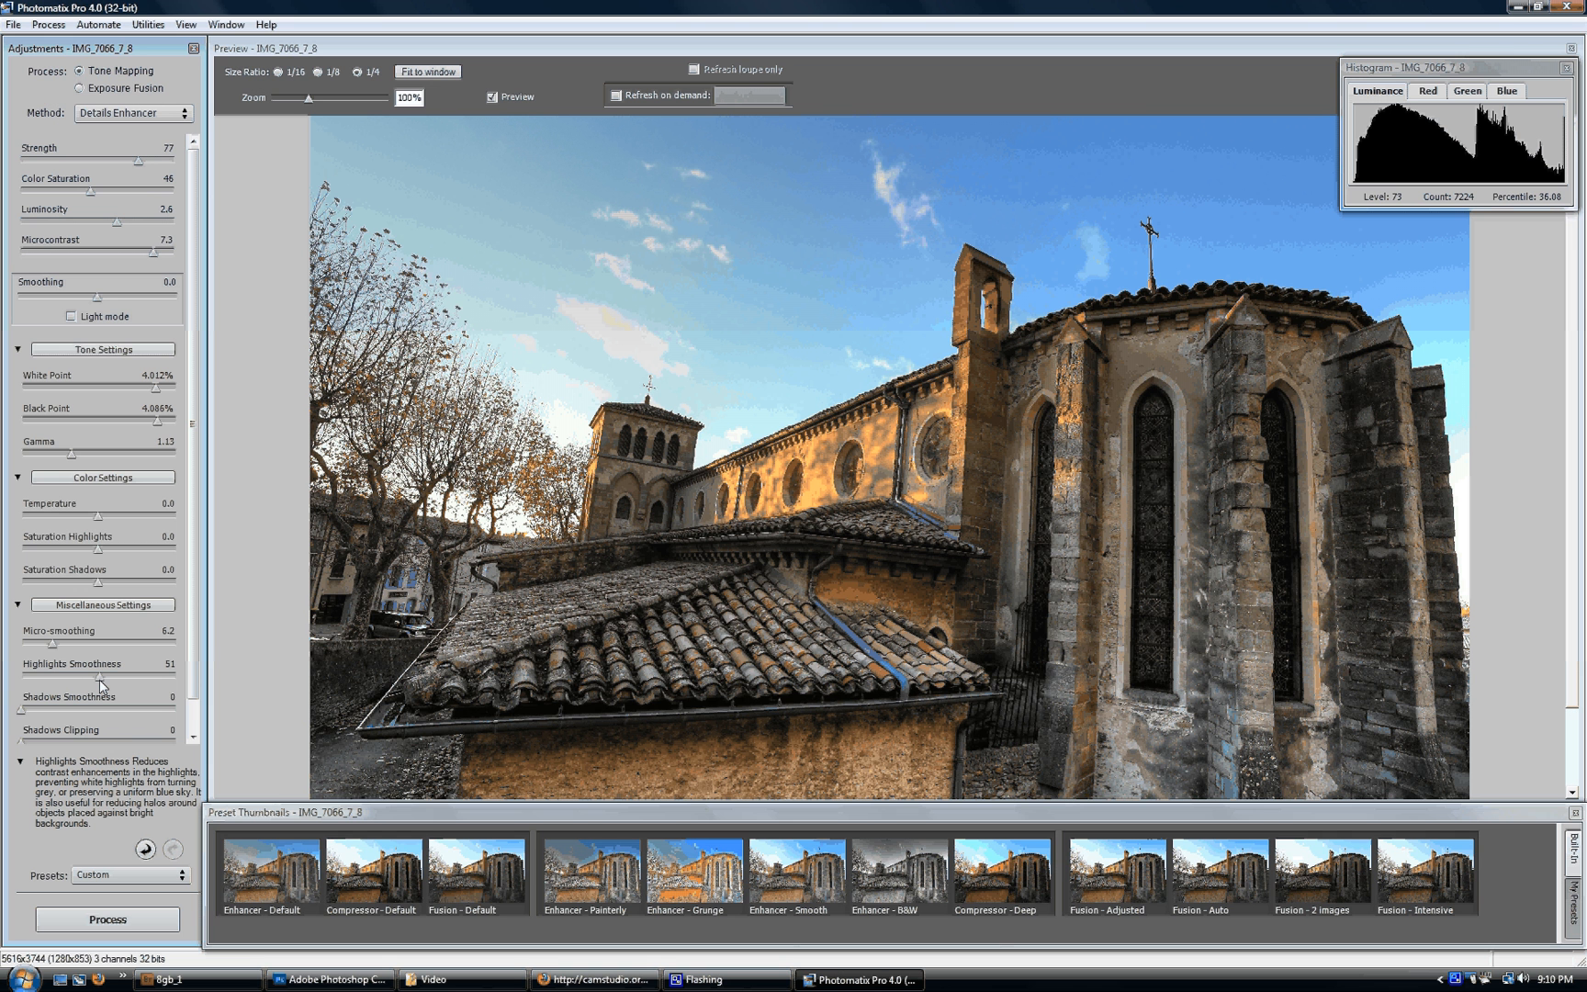
{"action": "left_click_drag", "start_coordinate": [99, 677], "coordinate": [57, 681]}
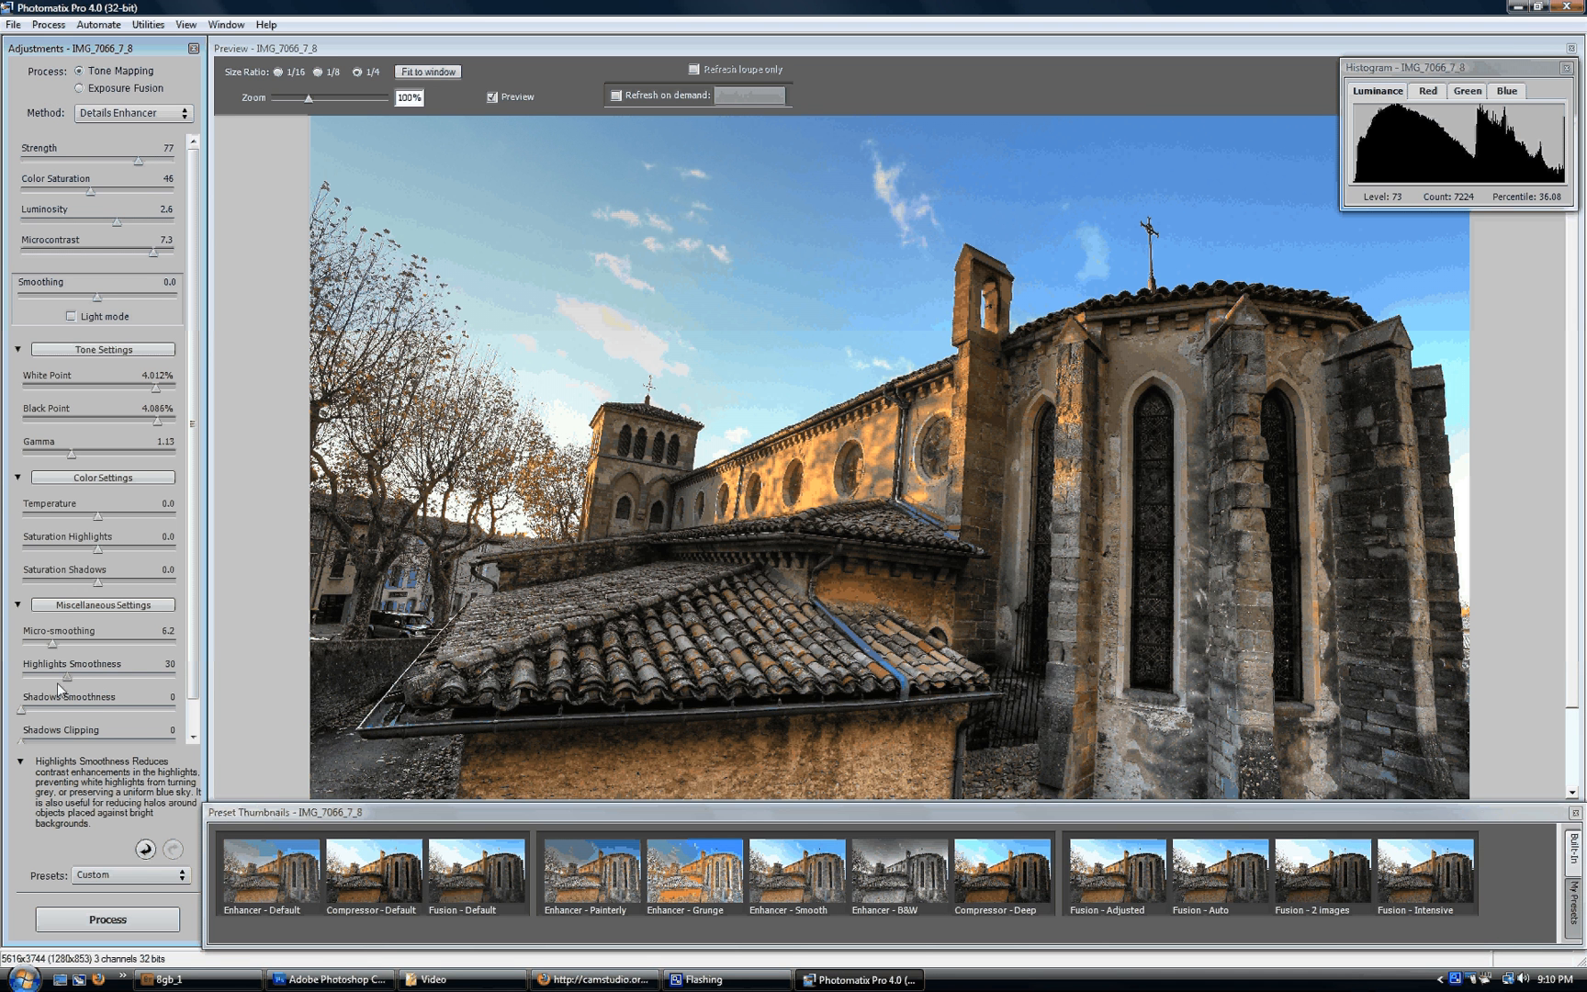
{"action": "left_click_drag", "start_coordinate": [57, 689], "coordinate": [18, 684]}
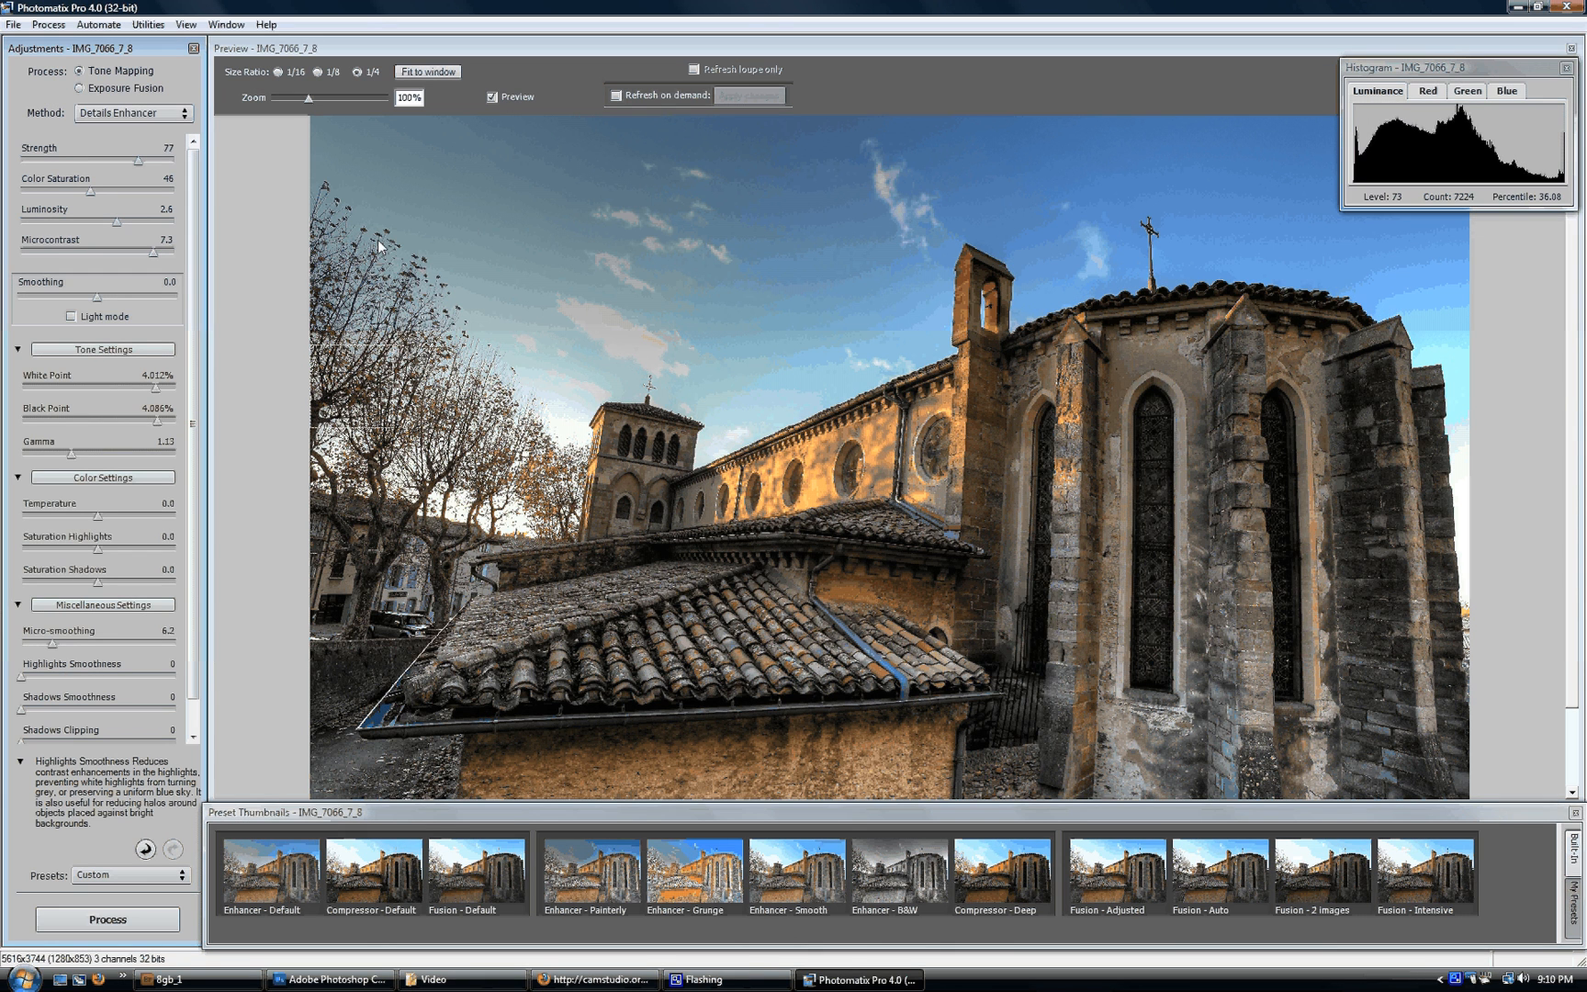
- Magnify the sky above the trees in the loupe, set Highlights Smoothness to 40 and collapse the setting description
{"action": "left_click", "coordinate": [367, 180]}
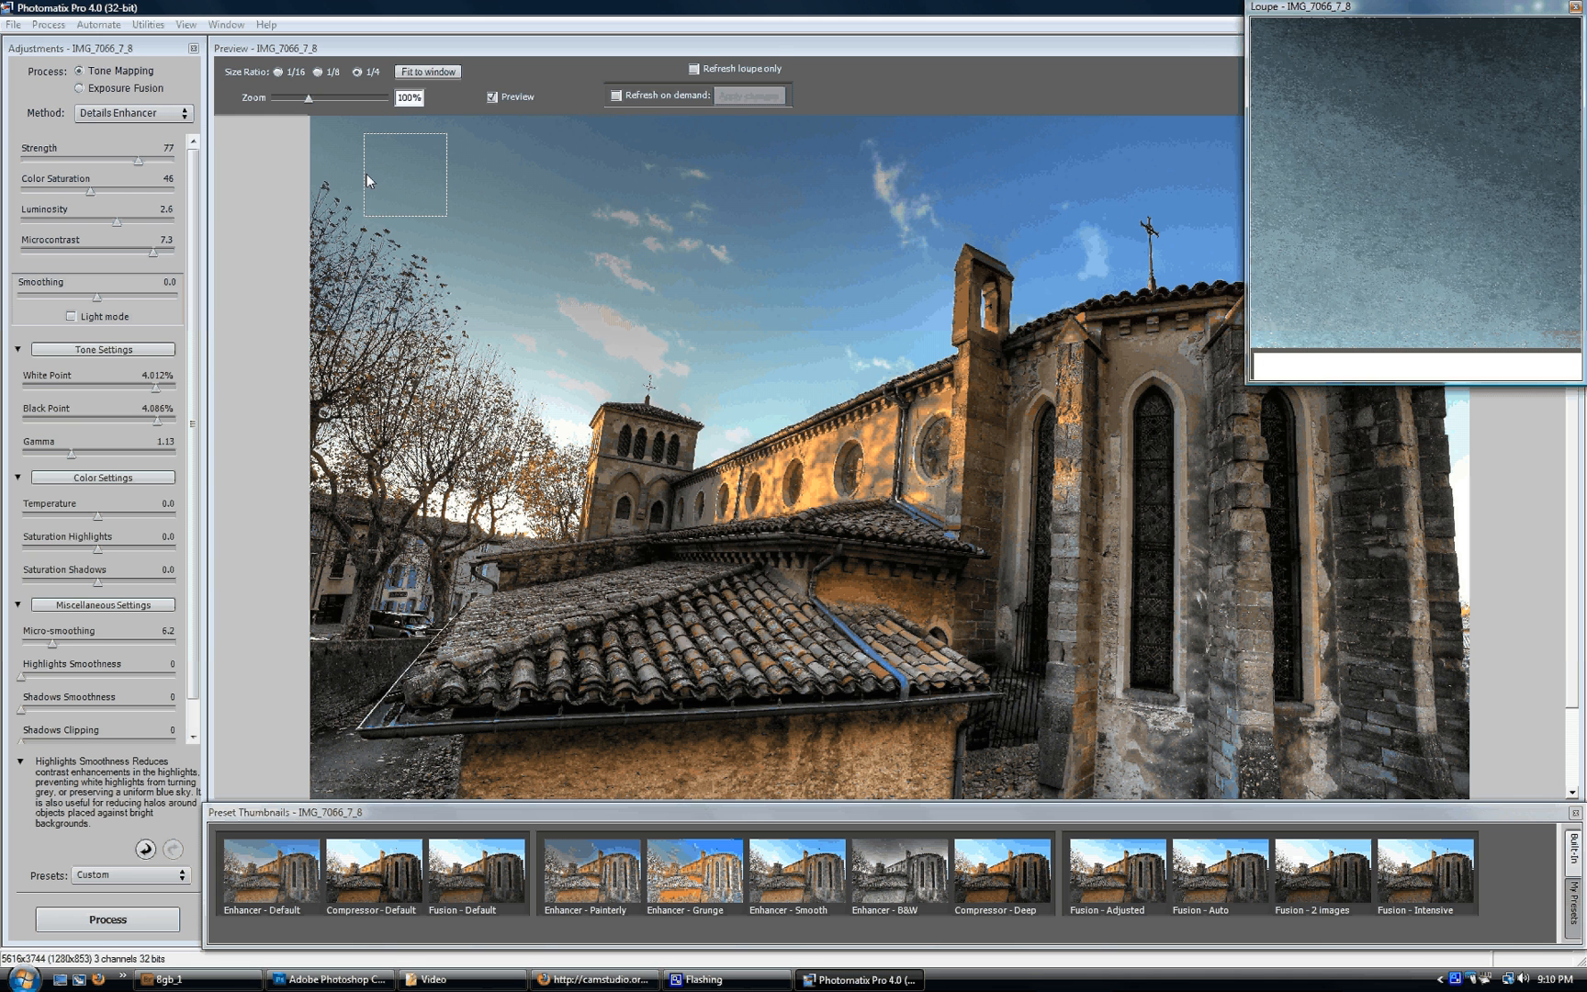
{"action": "left_click", "coordinate": [368, 177]}
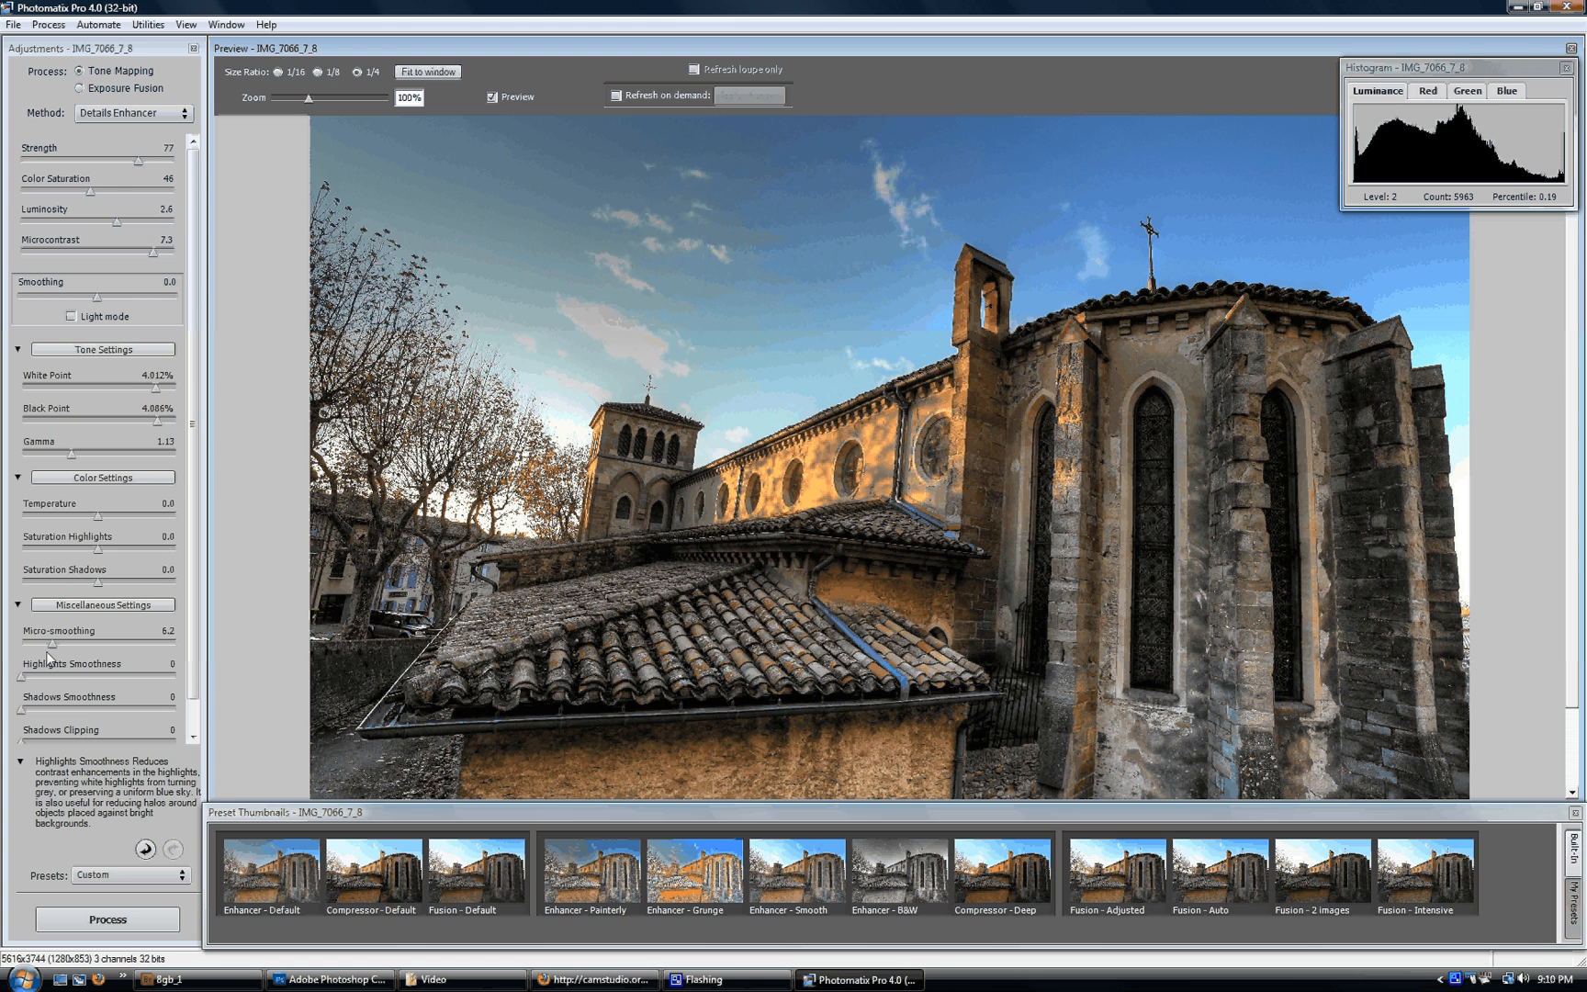
{"action": "left_click_drag", "start_coordinate": [20, 676], "coordinate": [86, 677]}
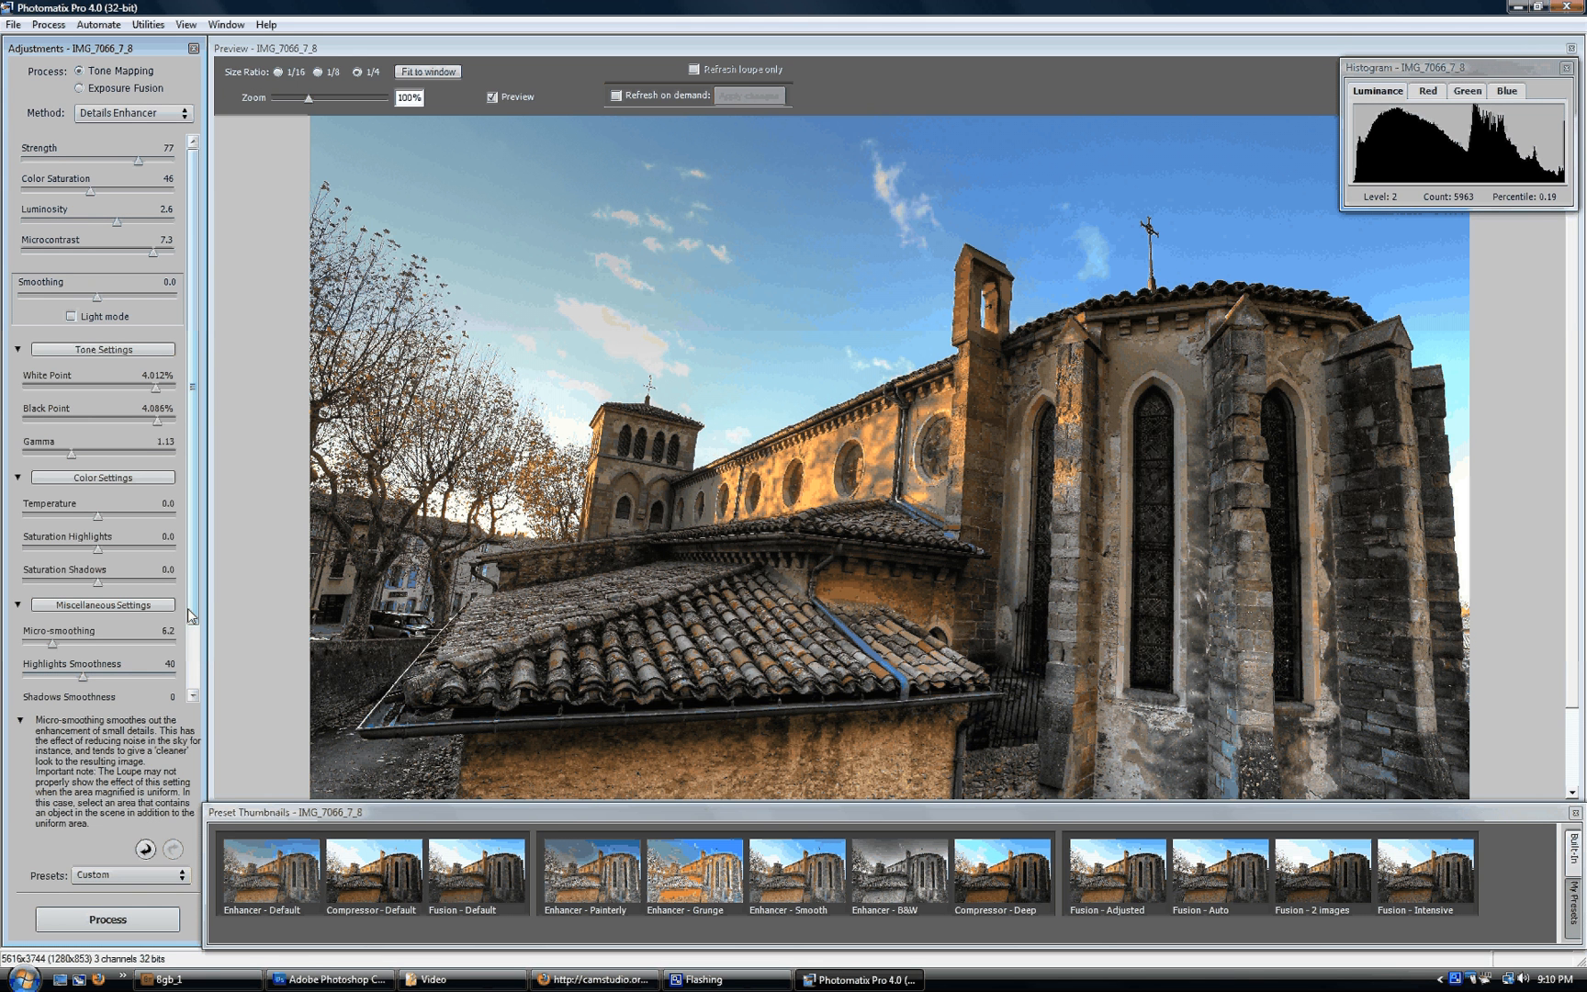
{"action": "left_click", "coordinate": [18, 721]}
- Try Shadows Smoothness at 51 and 100 and reset it to 0
{"action": "left_click", "coordinate": [45, 709]}
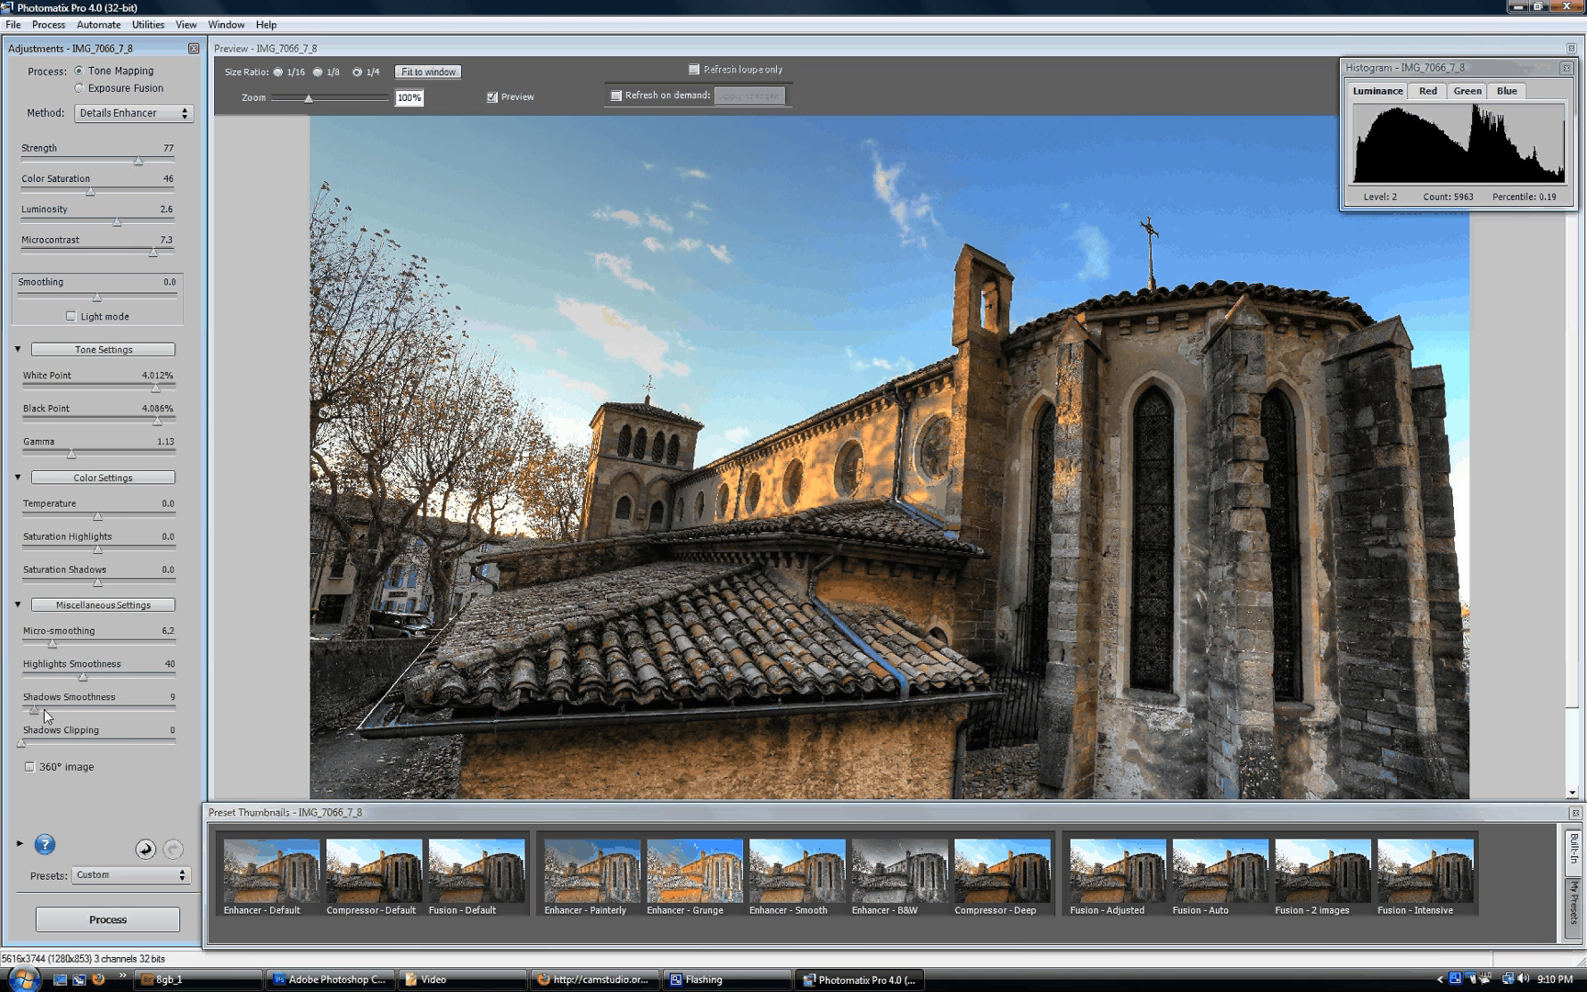
{"action": "left_click_drag", "start_coordinate": [45, 709], "coordinate": [101, 707]}
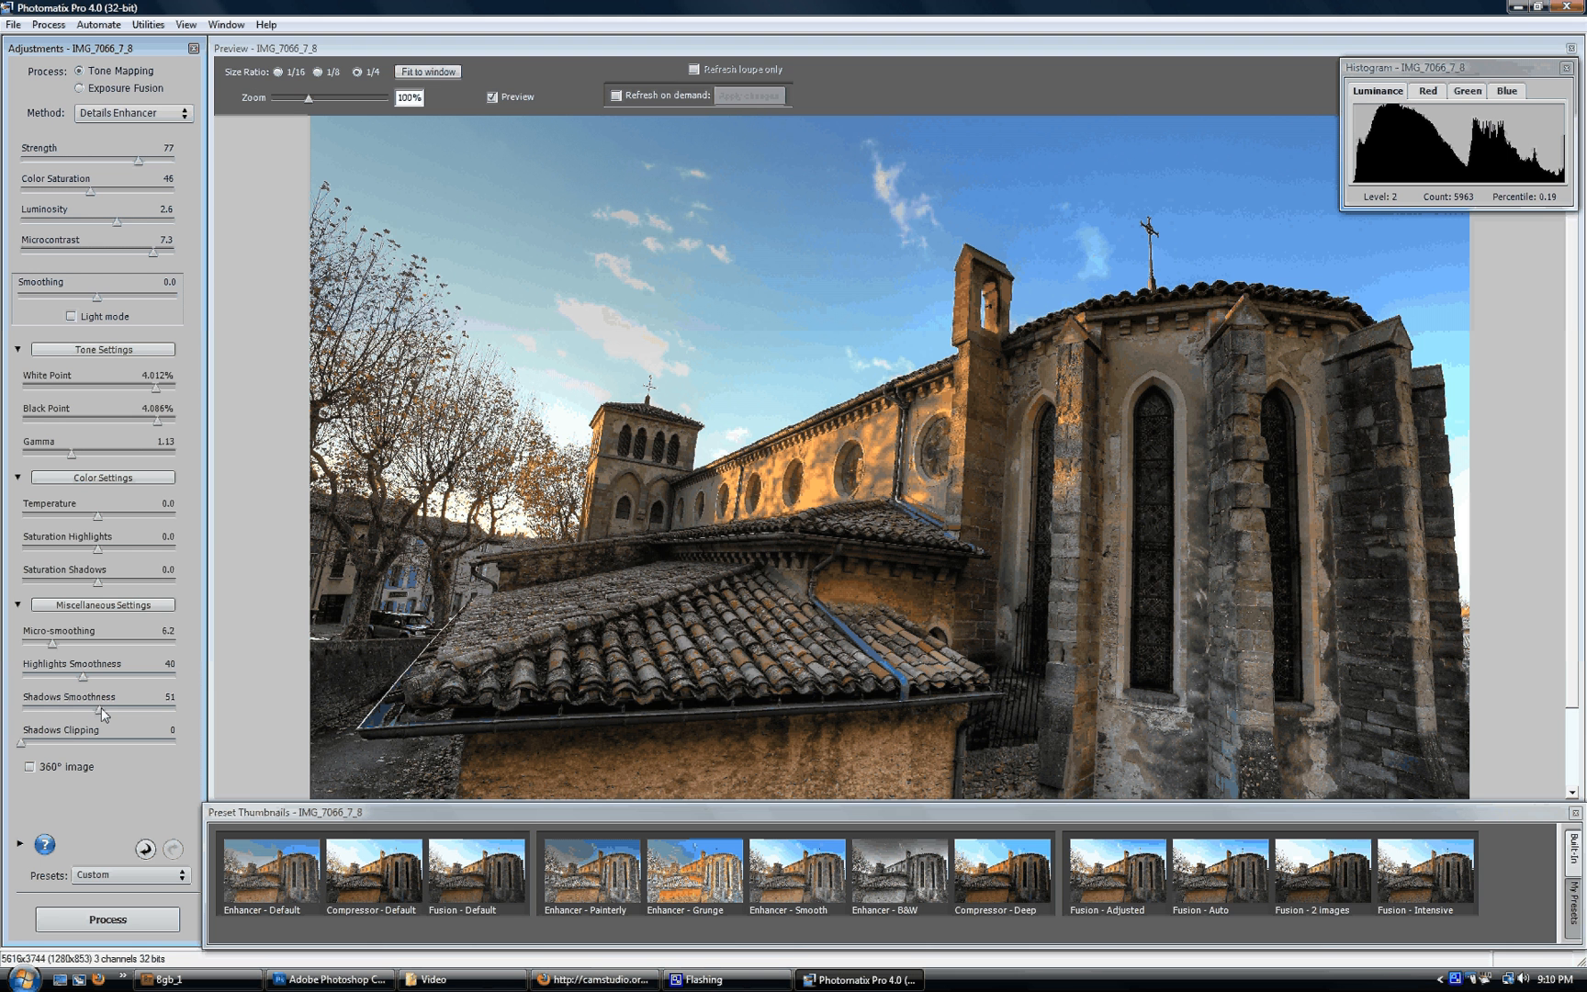
{"action": "left_click_drag", "start_coordinate": [101, 708], "coordinate": [176, 711]}
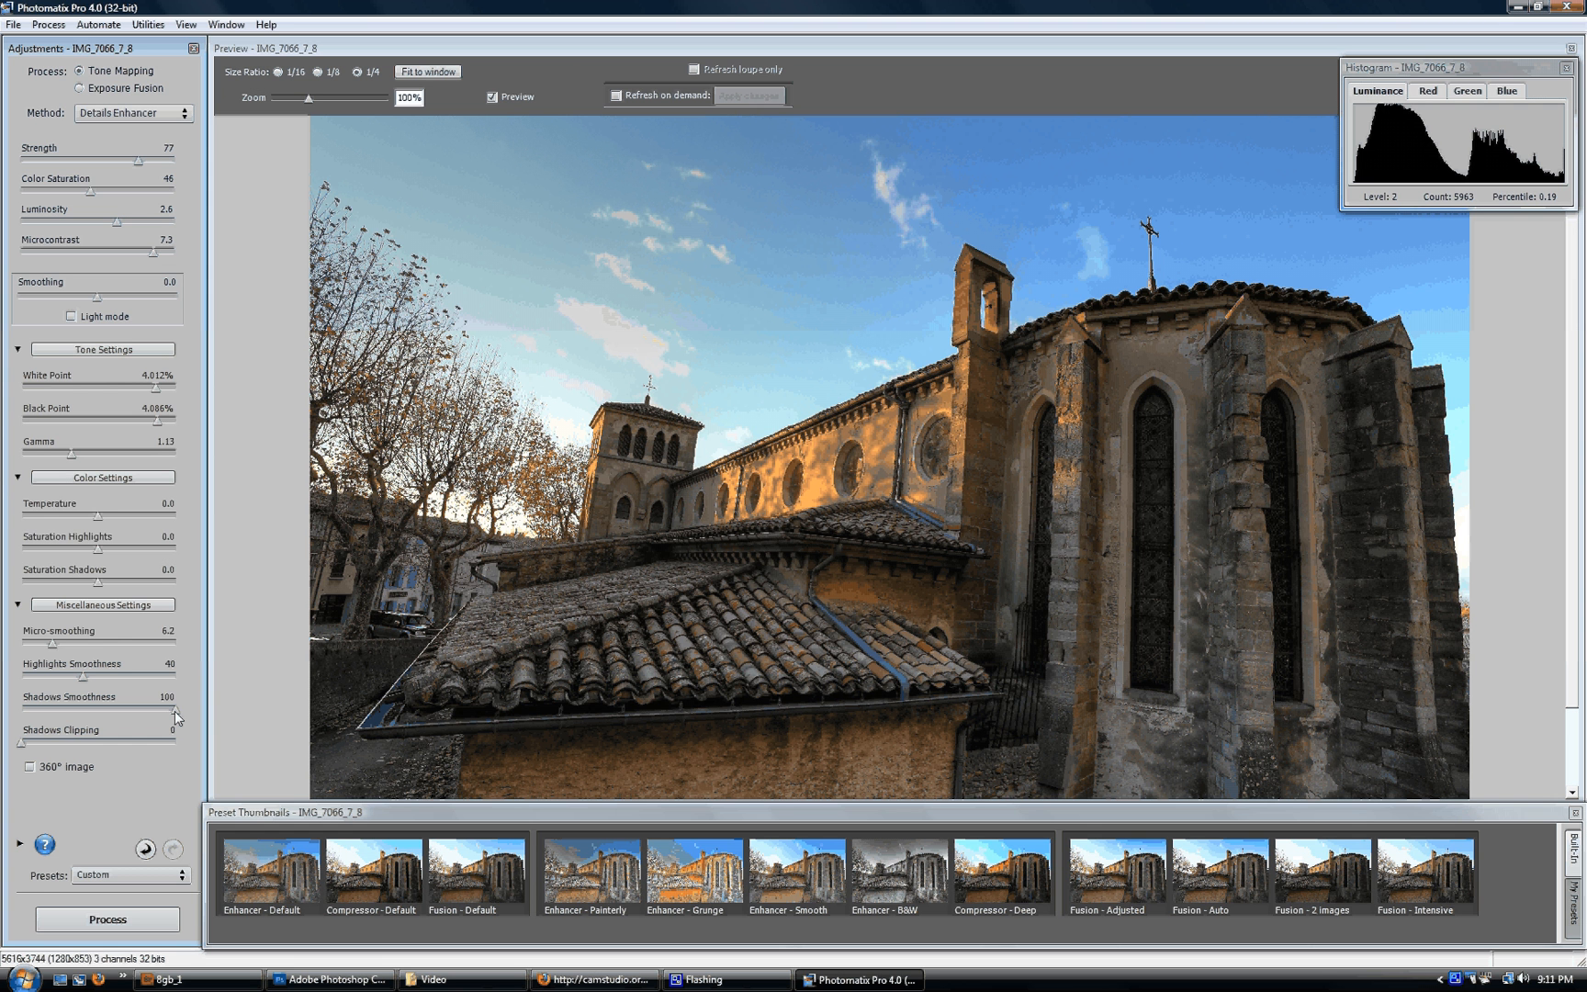
{"action": "left_click_drag", "start_coordinate": [175, 711], "coordinate": [18, 711]}
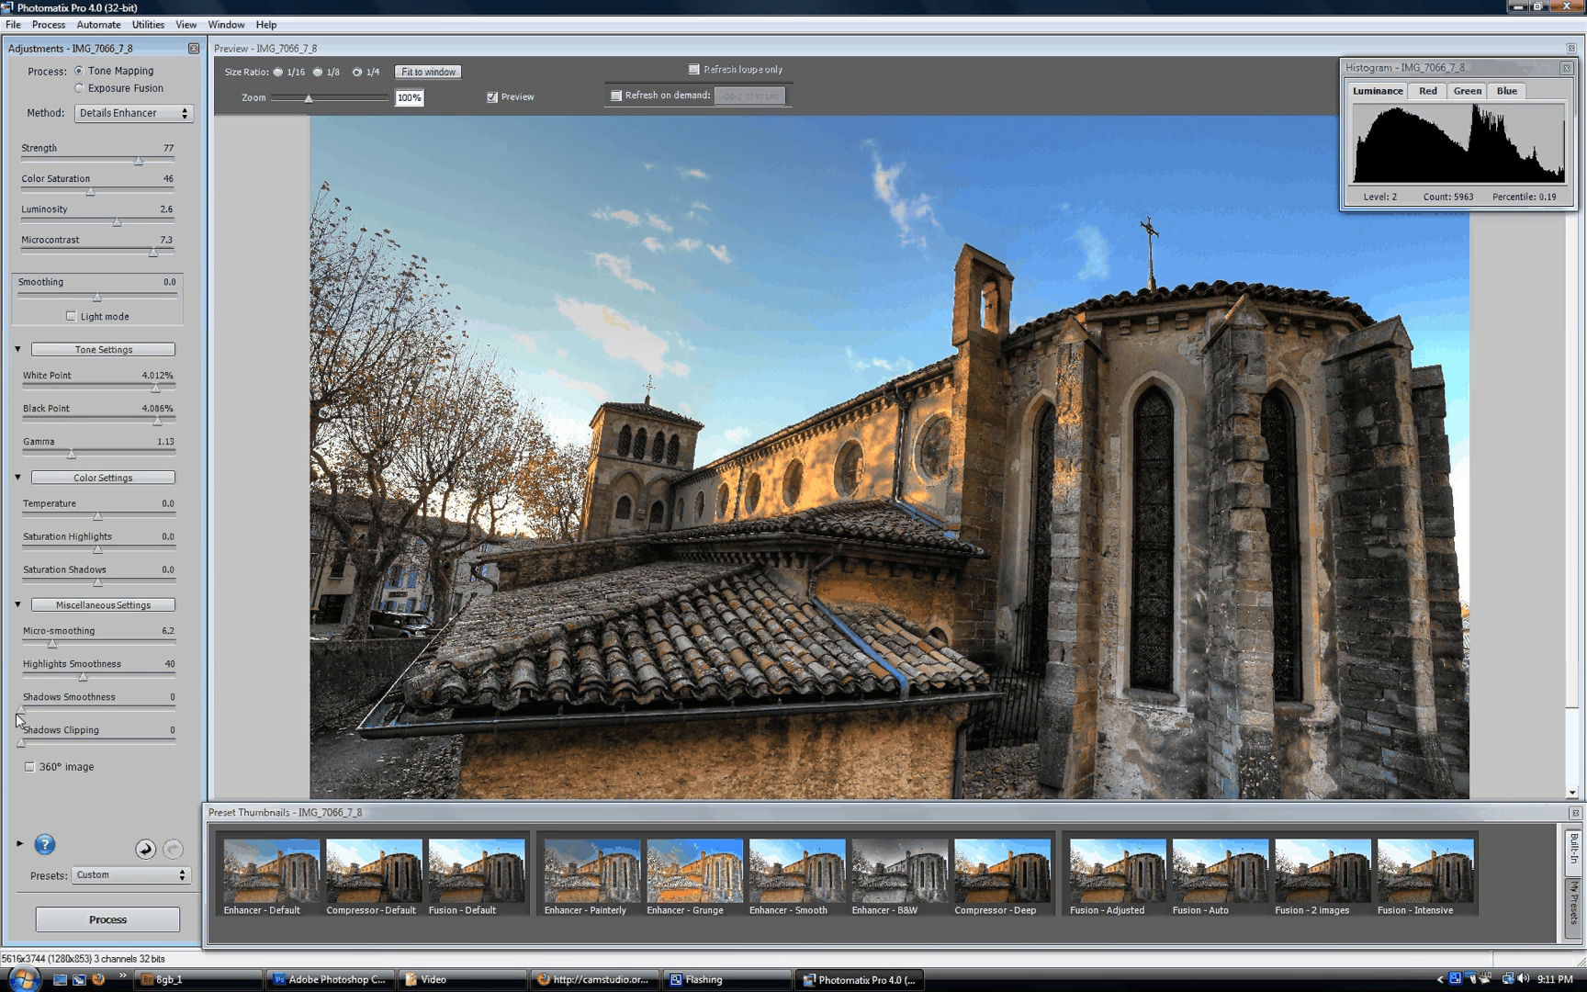
- Set Shadows Smoothness to 20 after trying 28
{"action": "left_click_drag", "start_coordinate": [17, 715], "coordinate": [96, 713]}
{"action": "left_click_drag", "start_coordinate": [96, 714], "coordinate": [65, 714]}
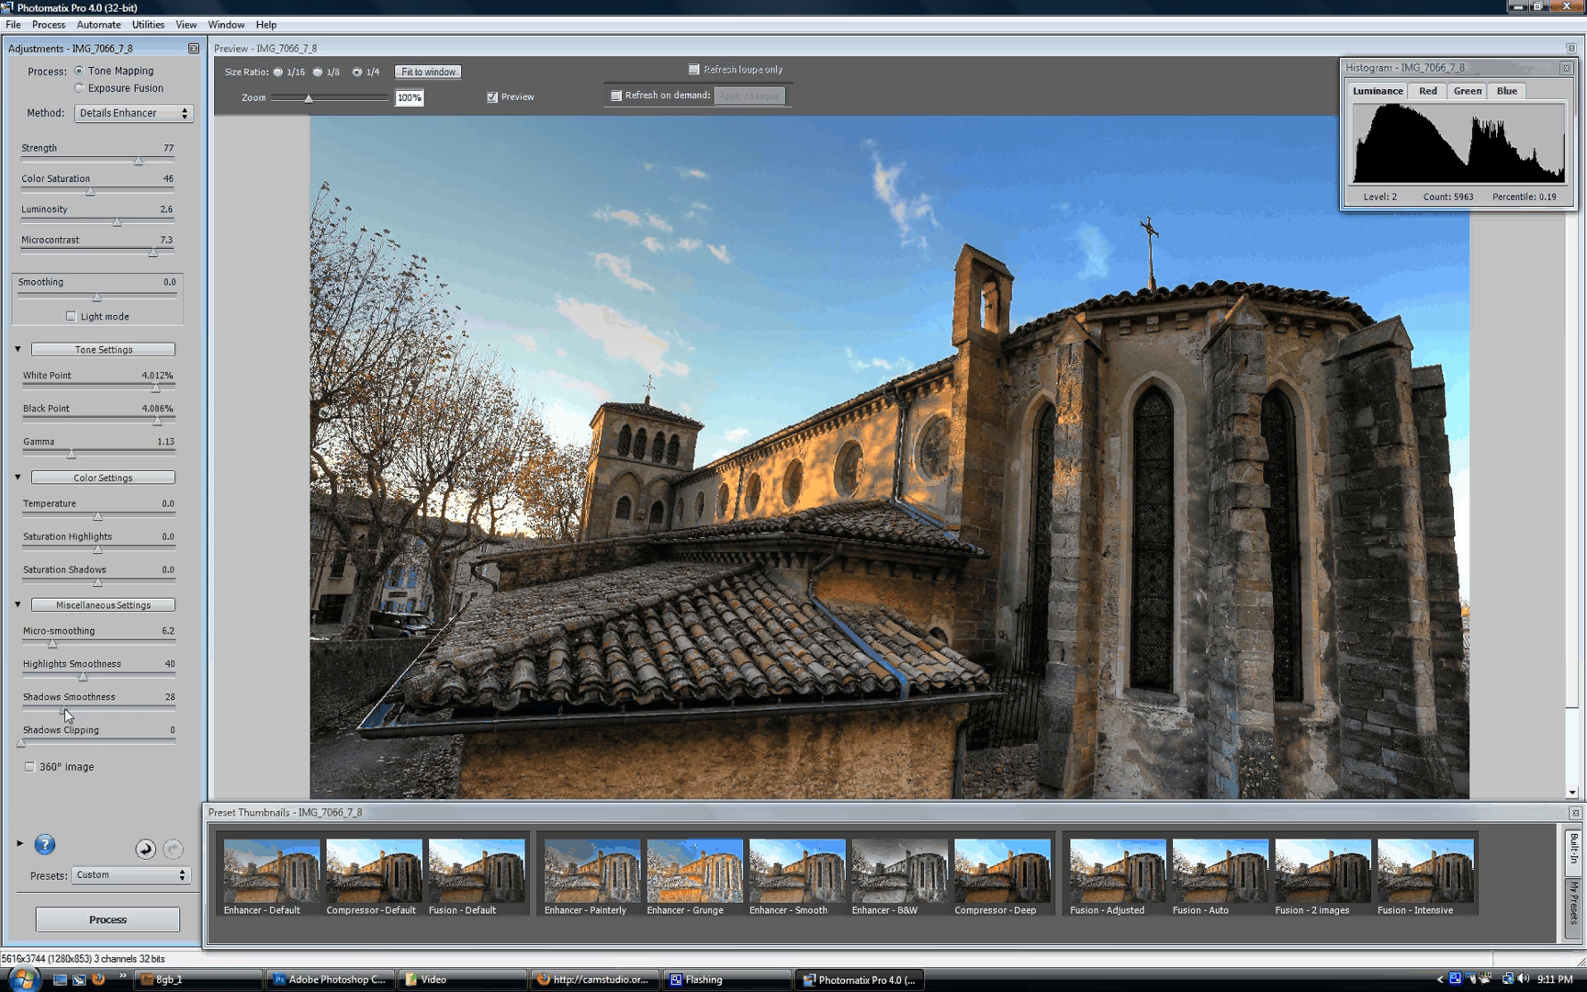
{"action": "left_click_drag", "start_coordinate": [64, 711], "coordinate": [52, 711]}
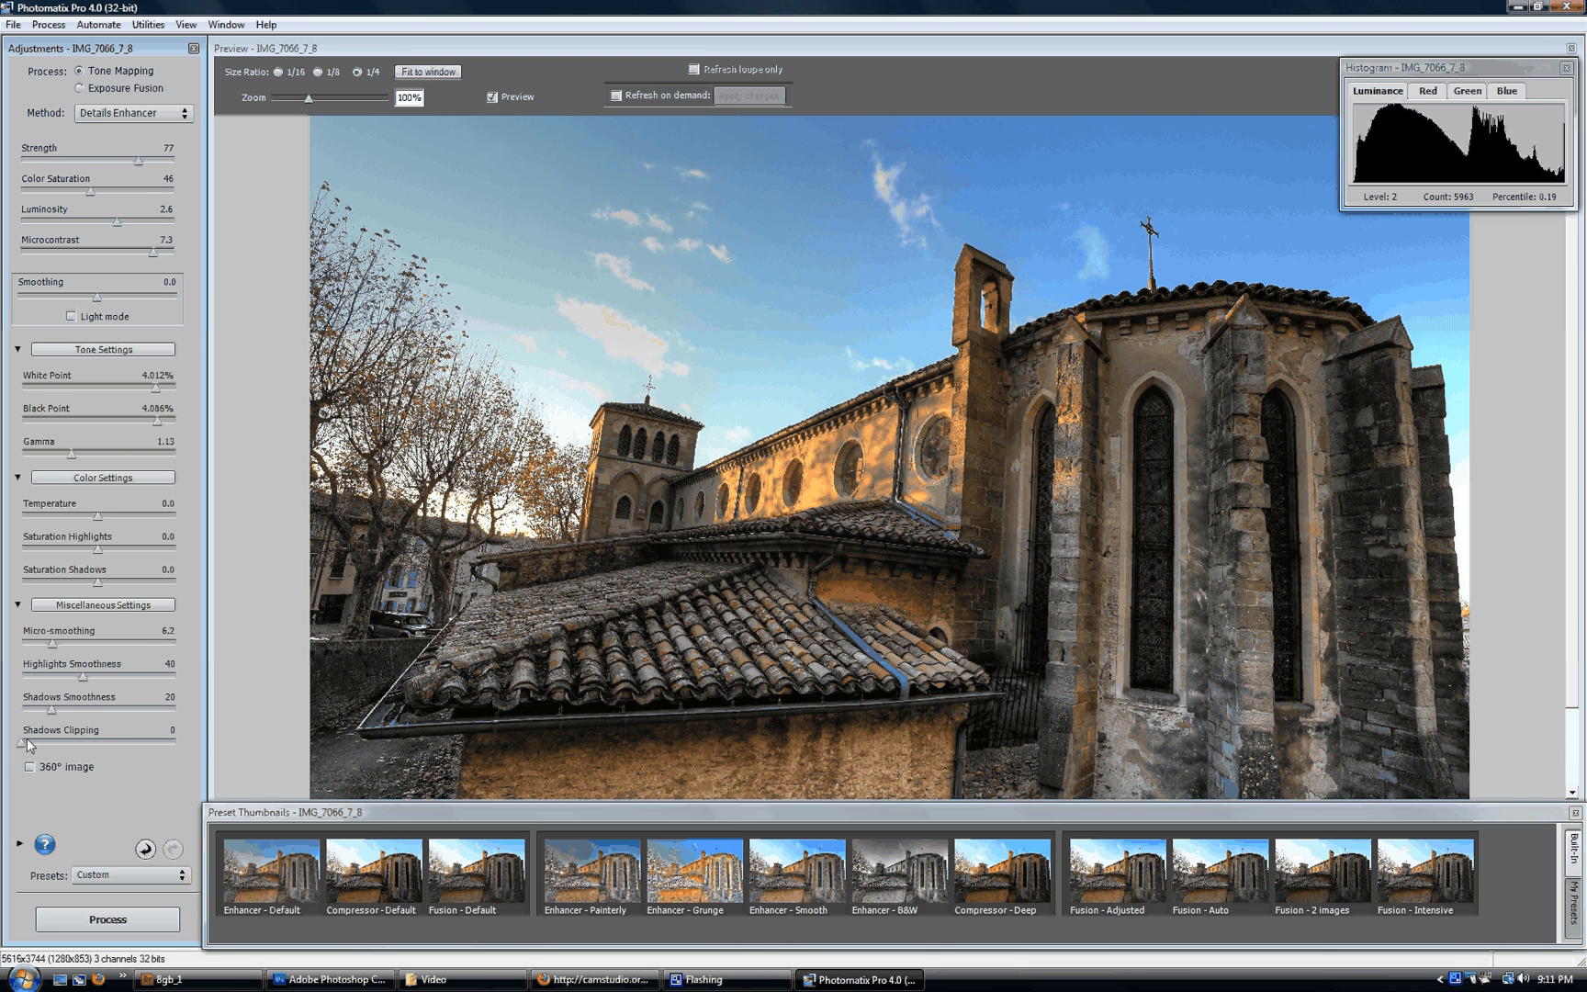
- Try Shadows Clipping at 100 and 70 and reset it to 0
{"action": "left_click_drag", "start_coordinate": [26, 739], "coordinate": [105, 741]}
{"action": "left_click_drag", "start_coordinate": [104, 744], "coordinate": [189, 749]}
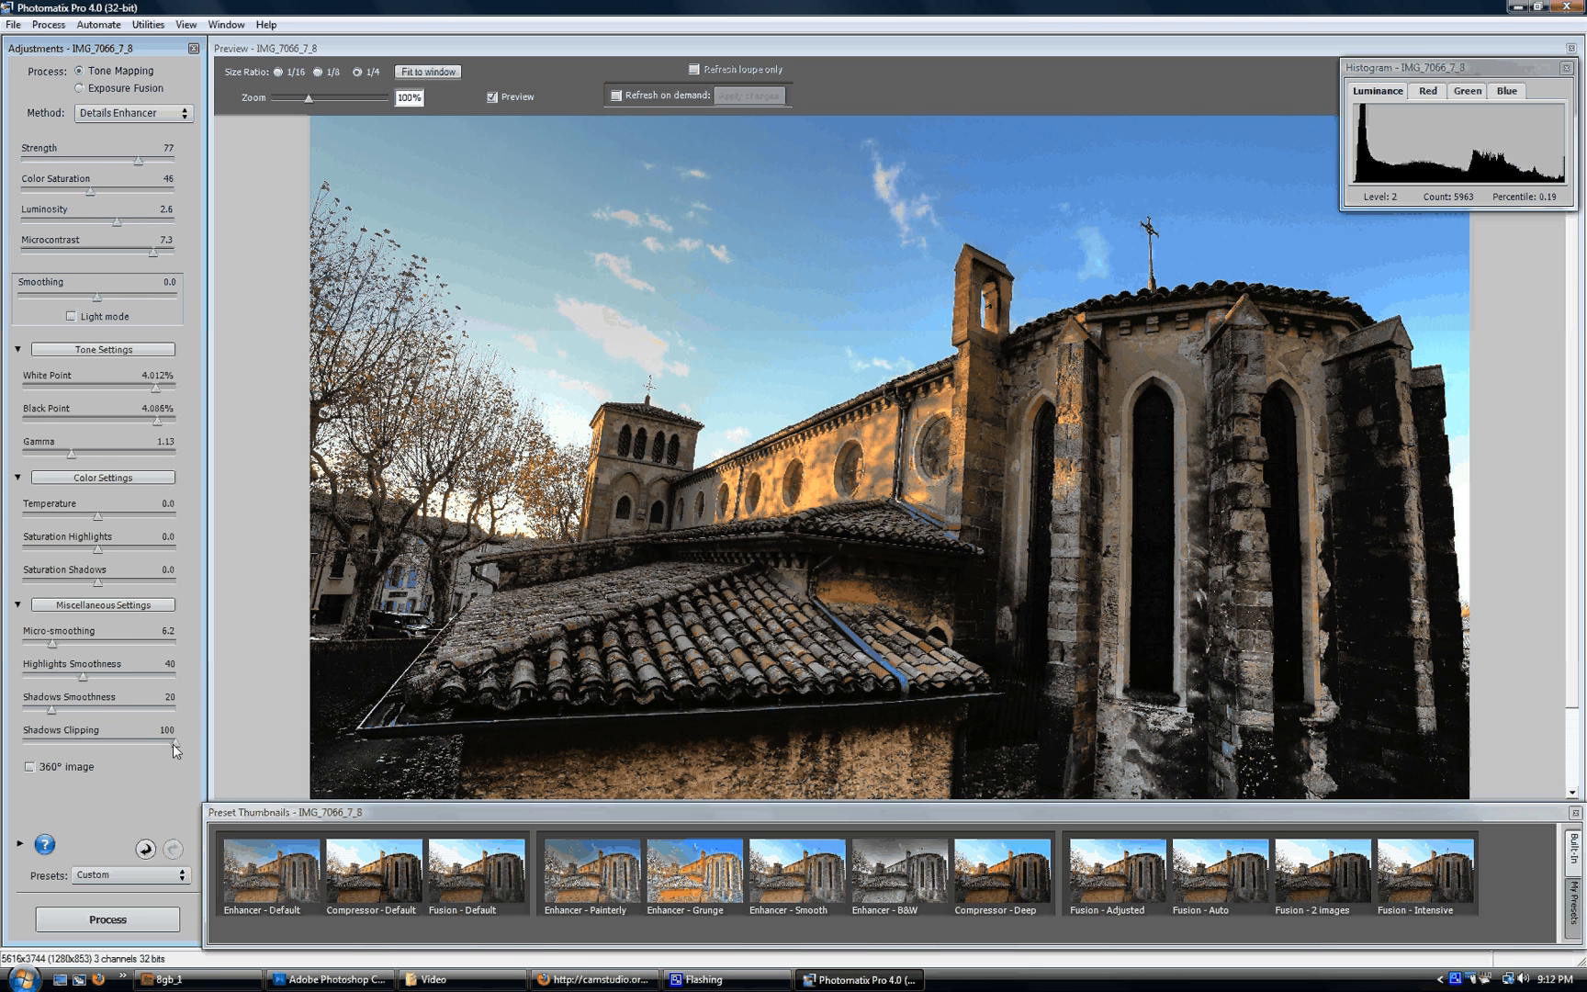
{"action": "left_click_drag", "start_coordinate": [175, 744], "coordinate": [149, 744]}
{"action": "left_click_drag", "start_coordinate": [149, 745], "coordinate": [127, 746]}
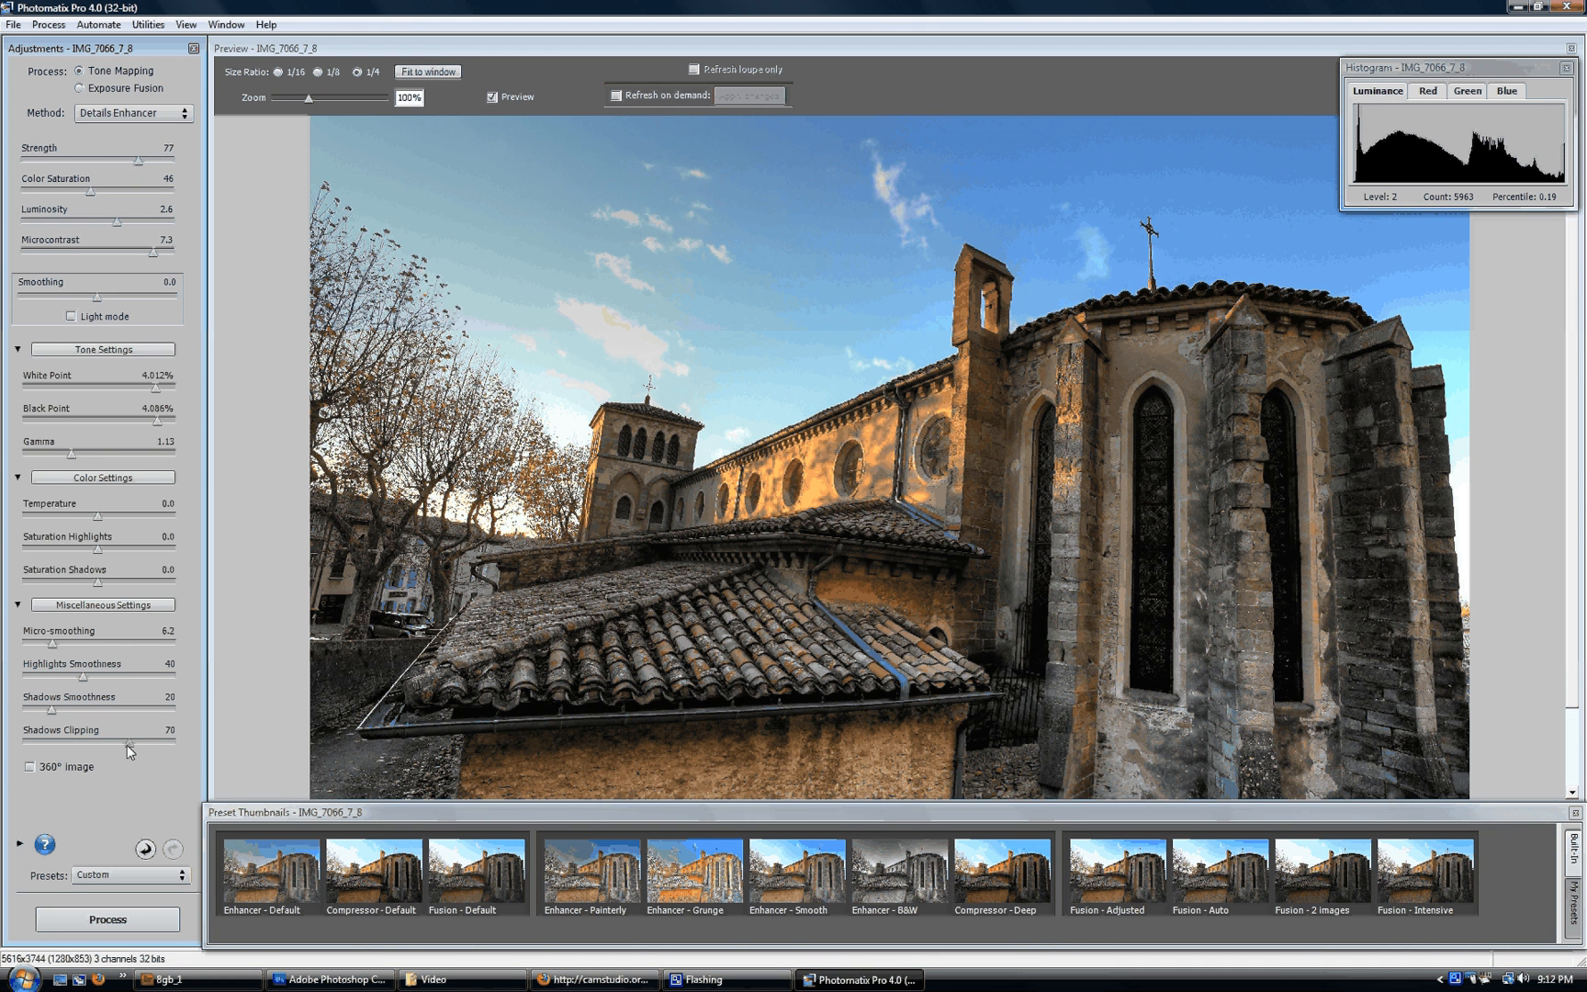
{"action": "double_click", "coordinate": [128, 745]}
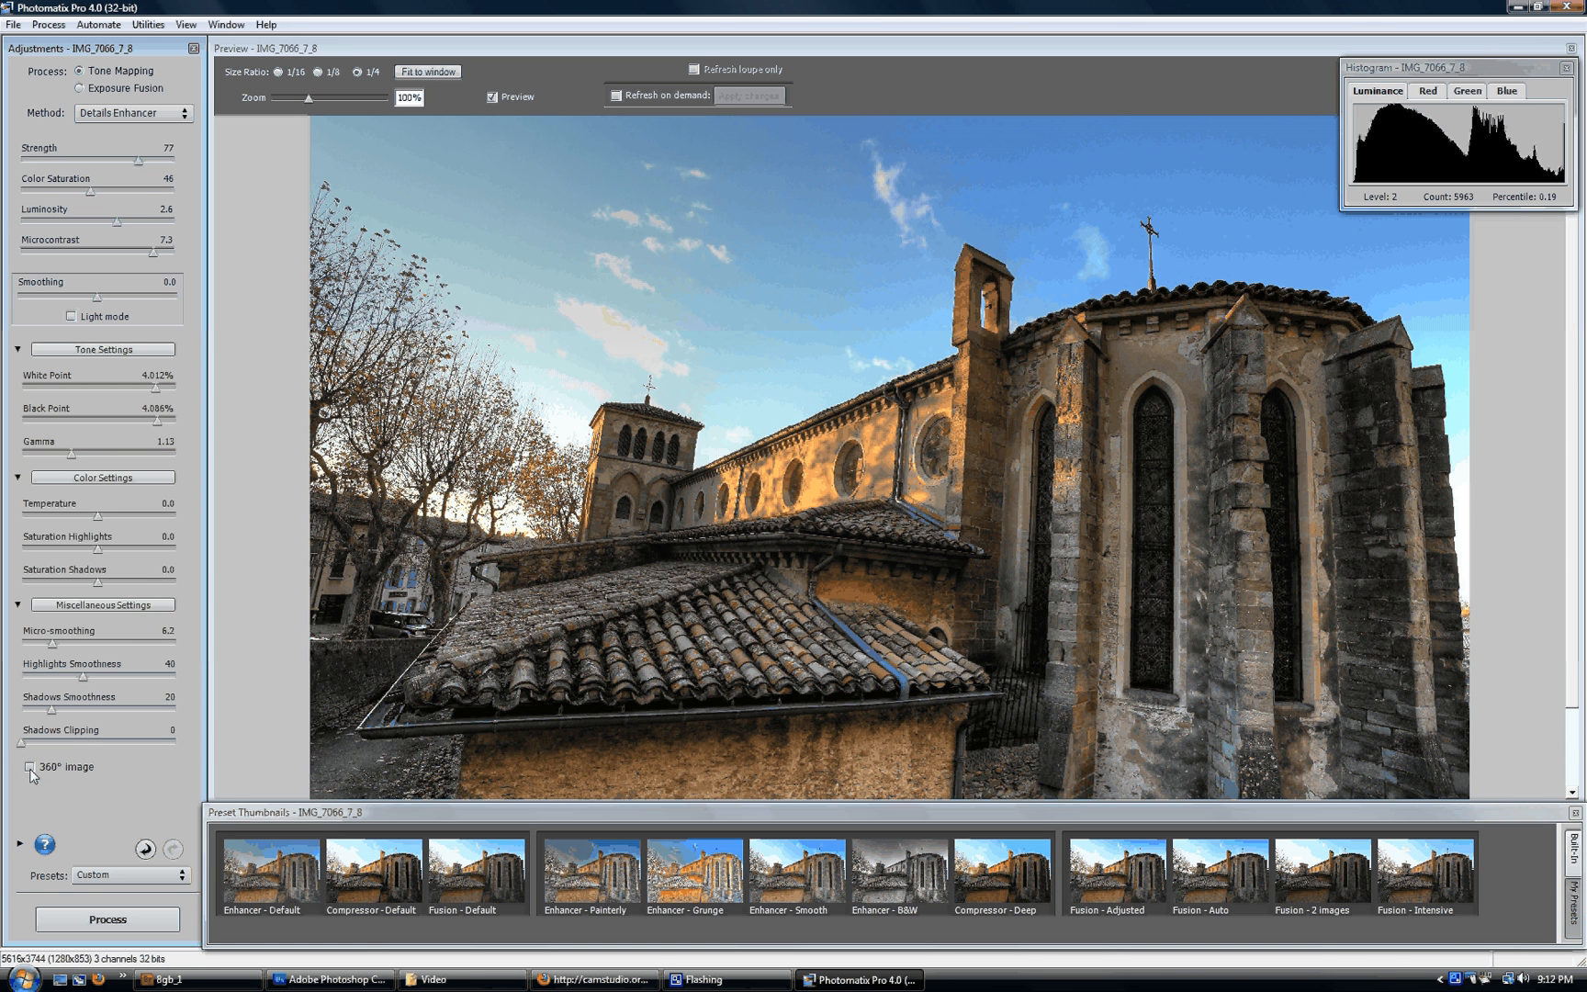
- Compare the preview with the 360° image option on and off twice, leaving the option off
{"action": "left_click", "coordinate": [29, 768]}
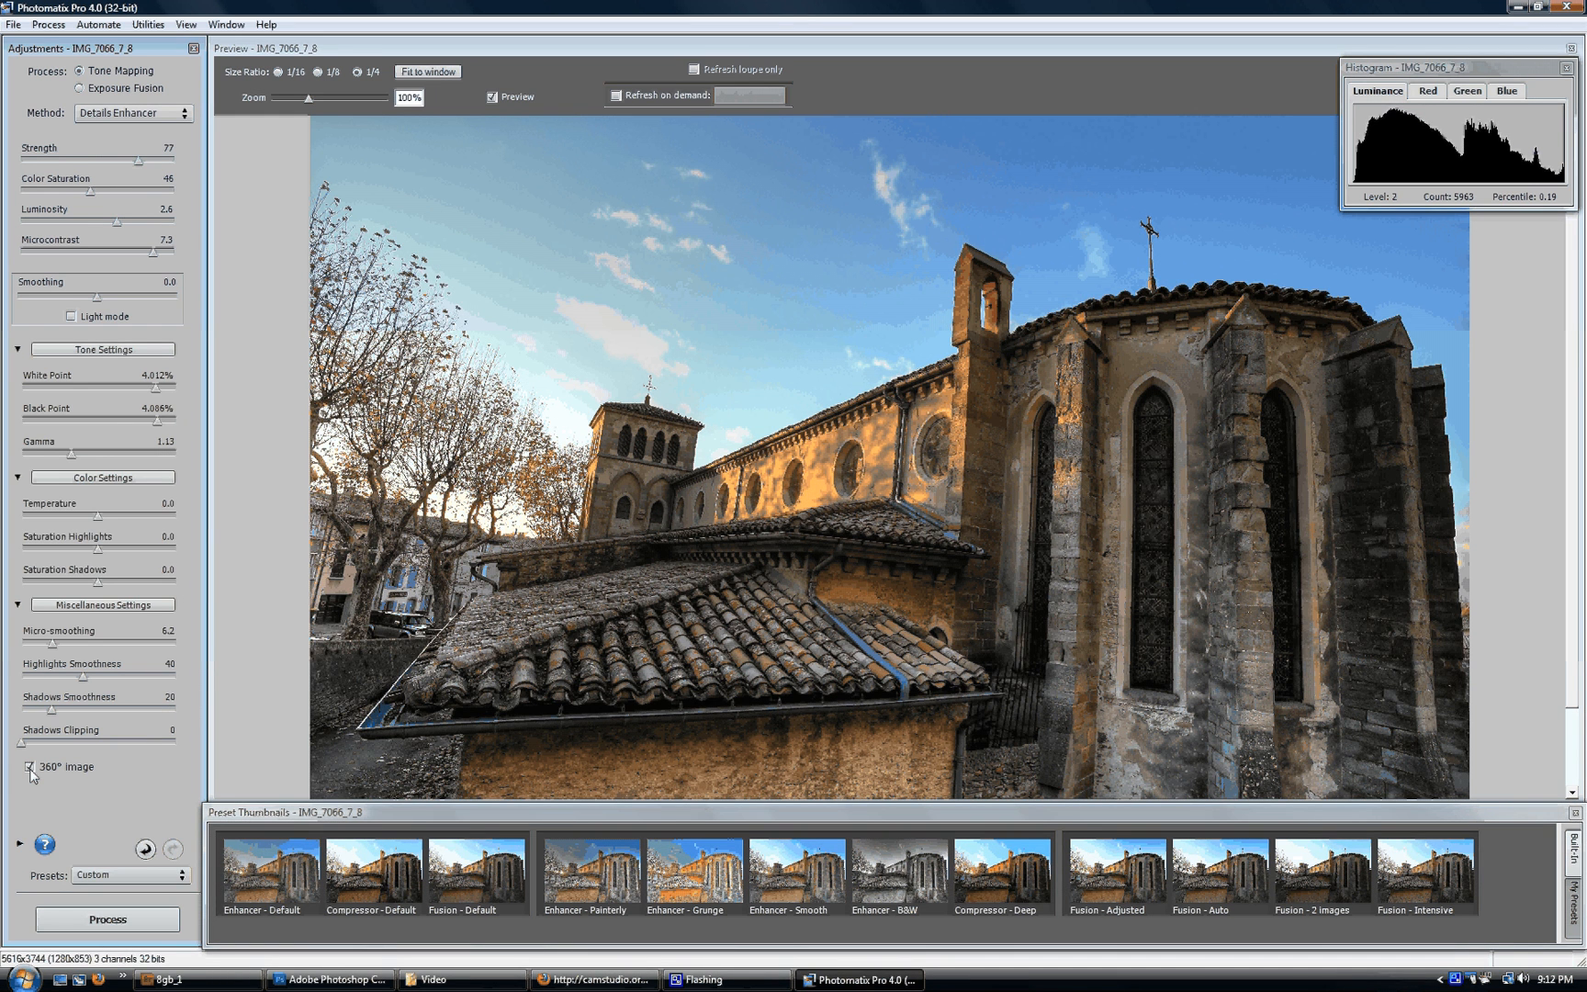
{"action": "left_click", "coordinate": [31, 771]}
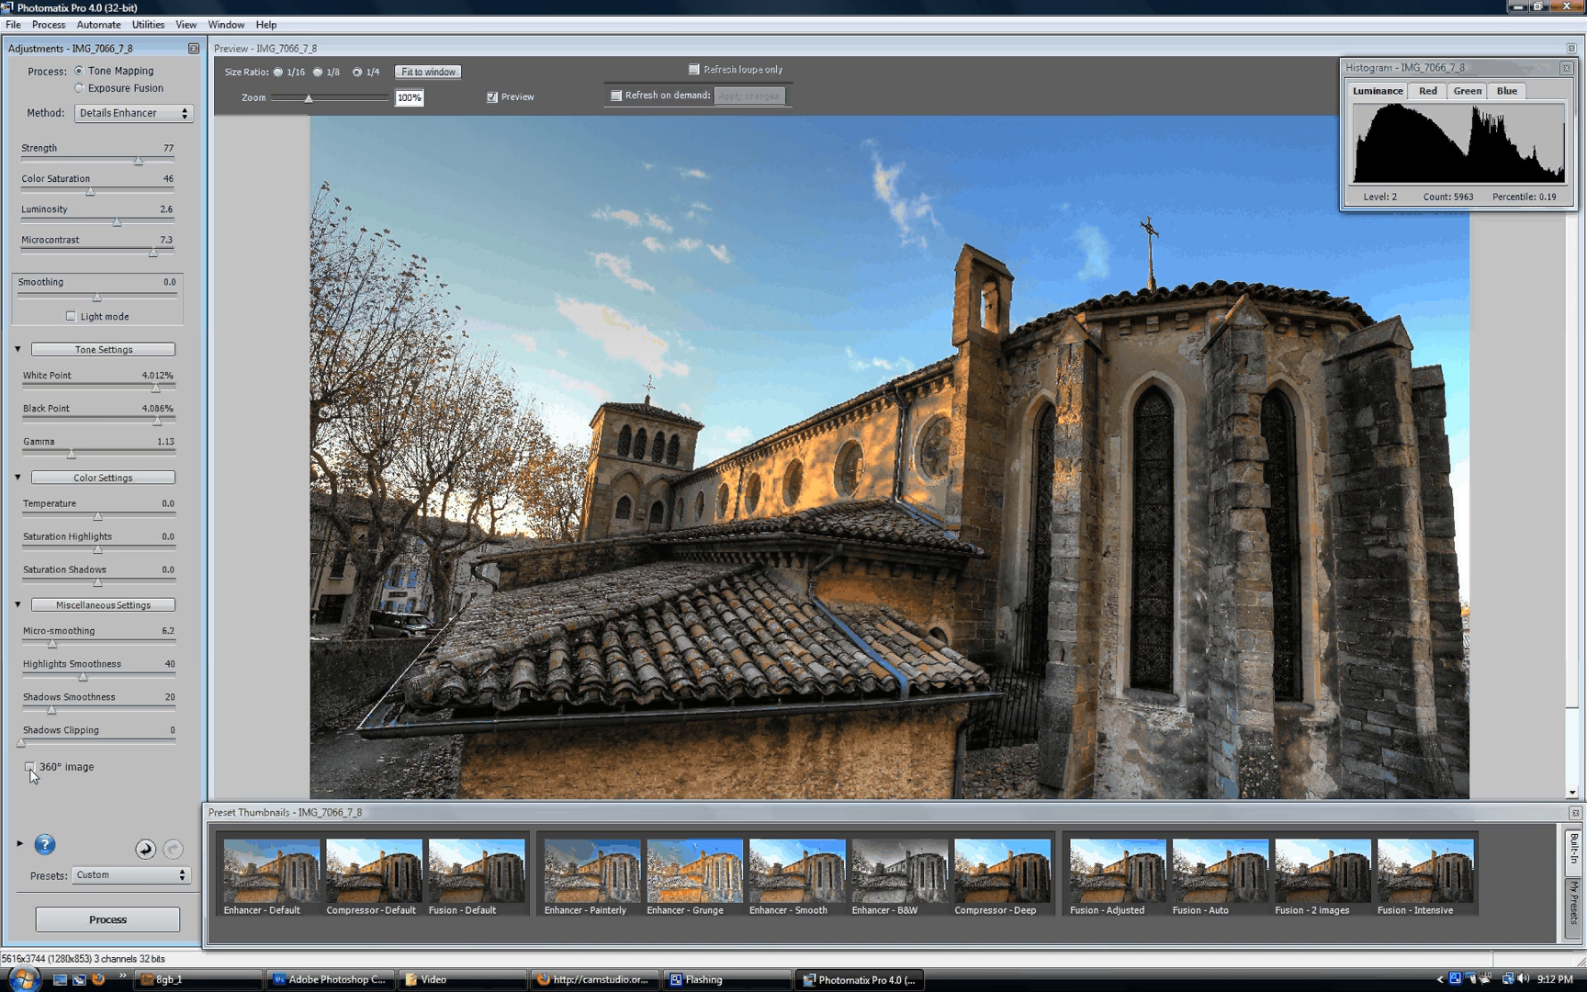
{"action": "left_click", "coordinate": [30, 770]}
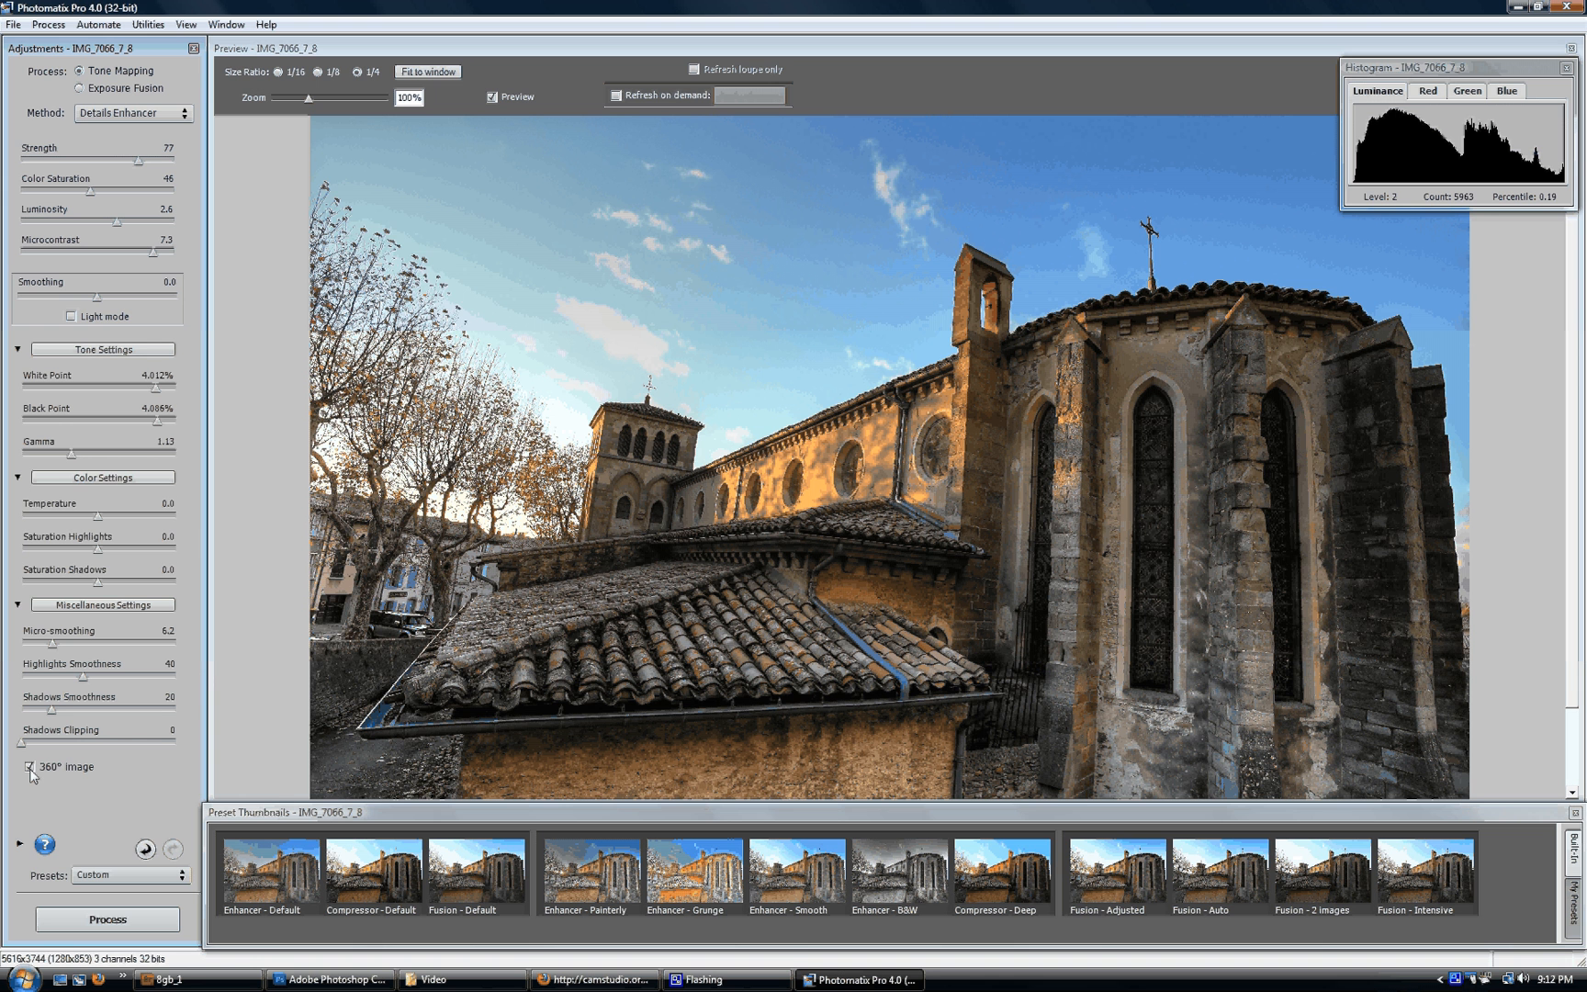
{"action": "left_click", "coordinate": [31, 768]}
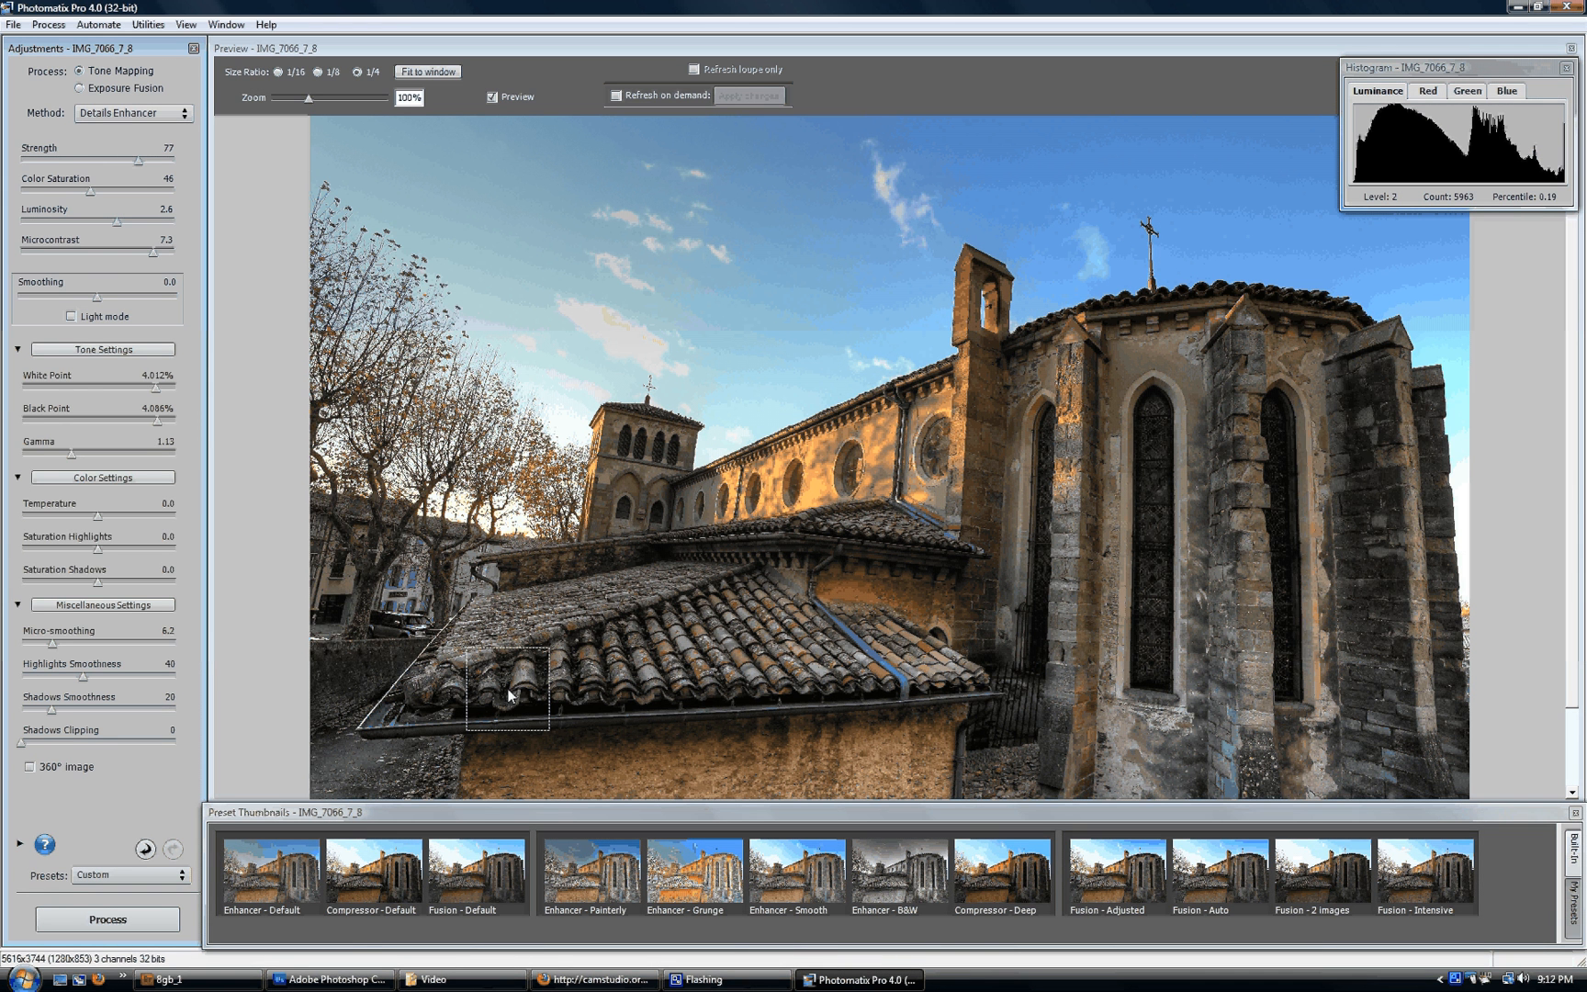